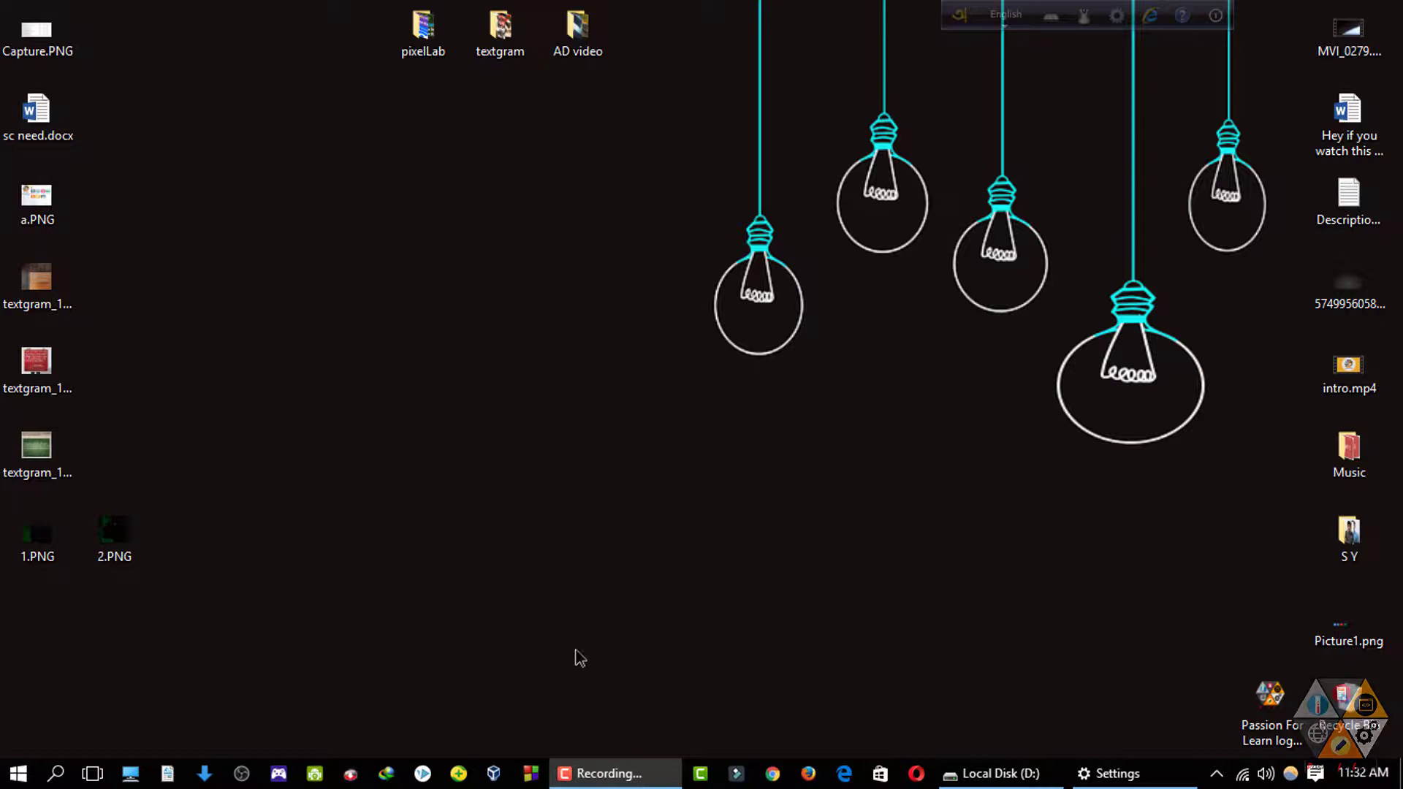
pyautogui.click(18, 774)
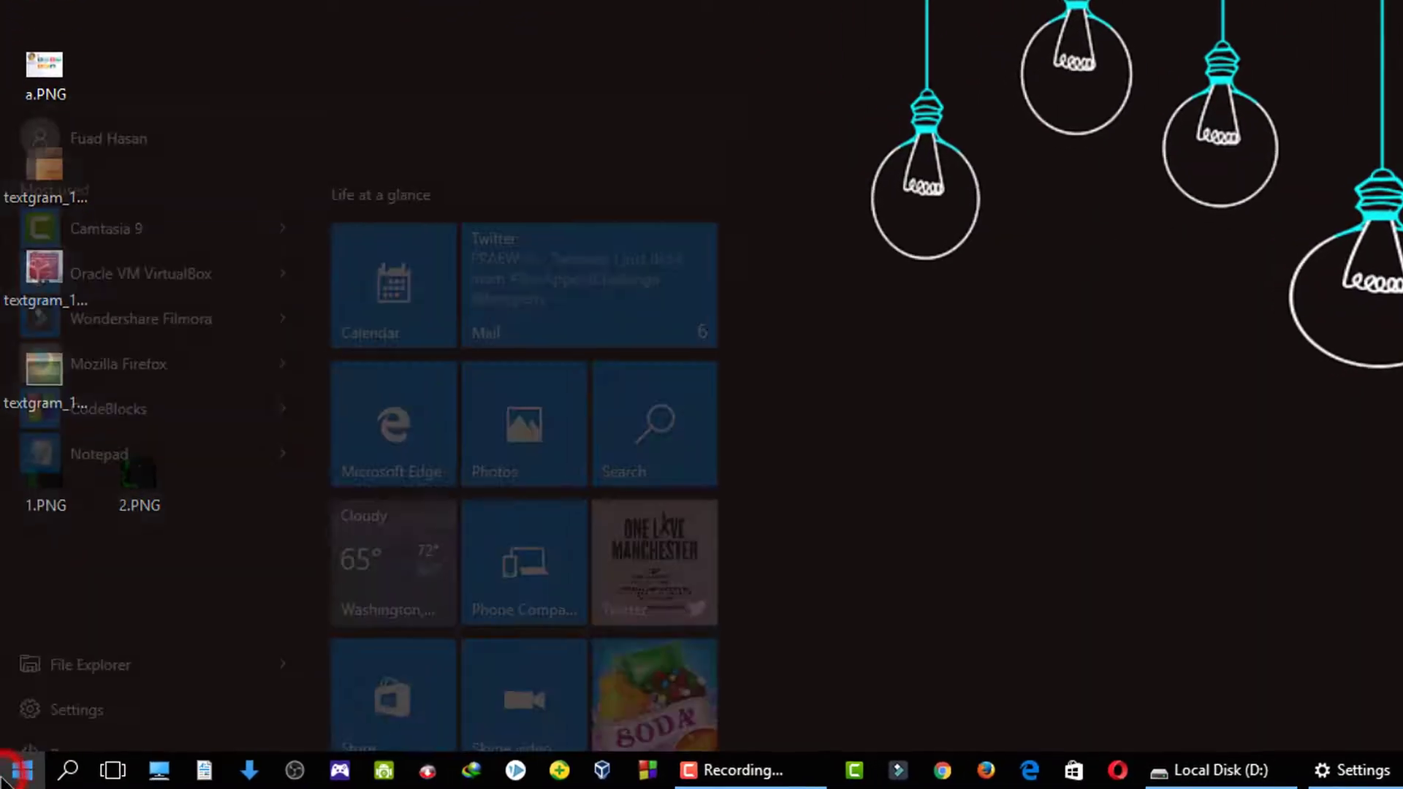
pyautogui.click(61, 772)
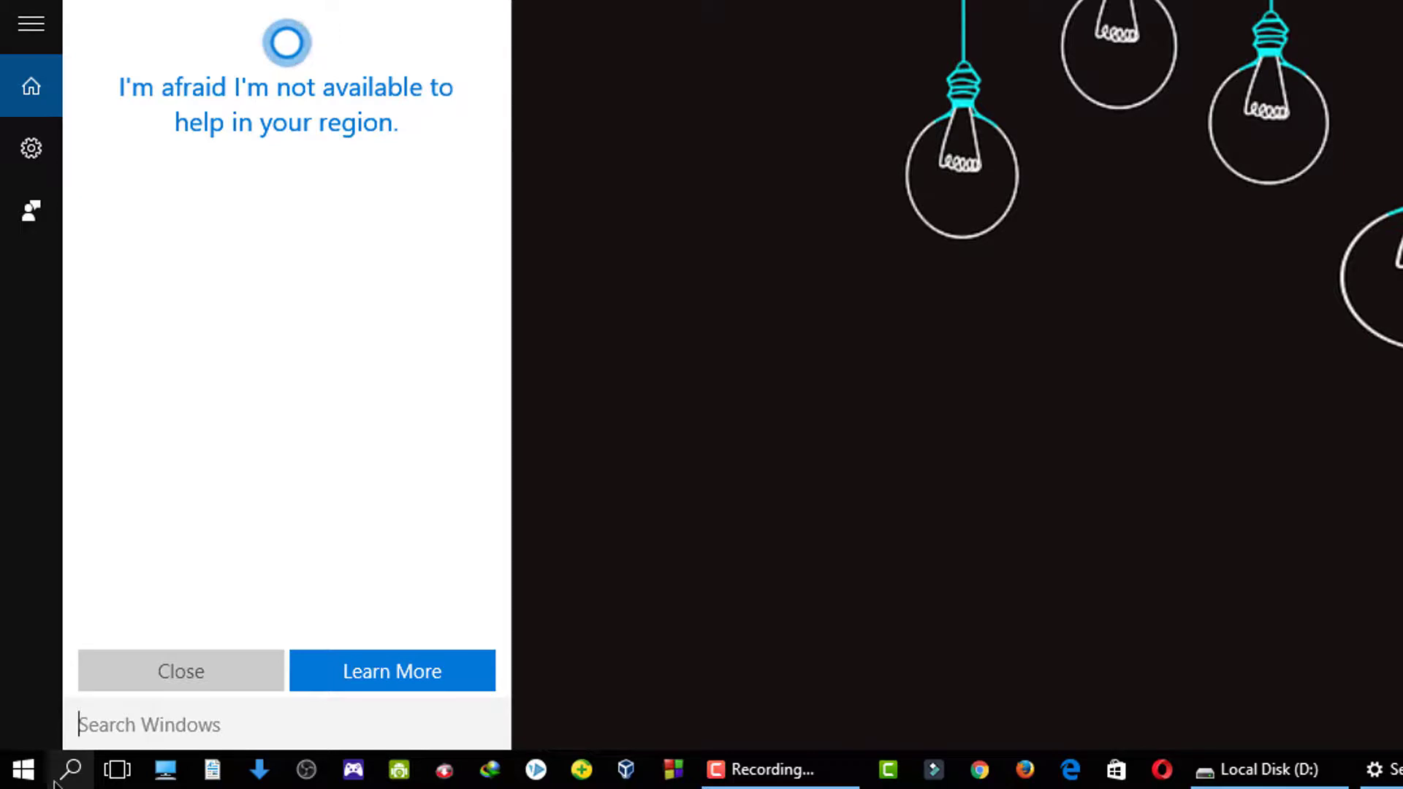
pyautogui.click(22, 769)
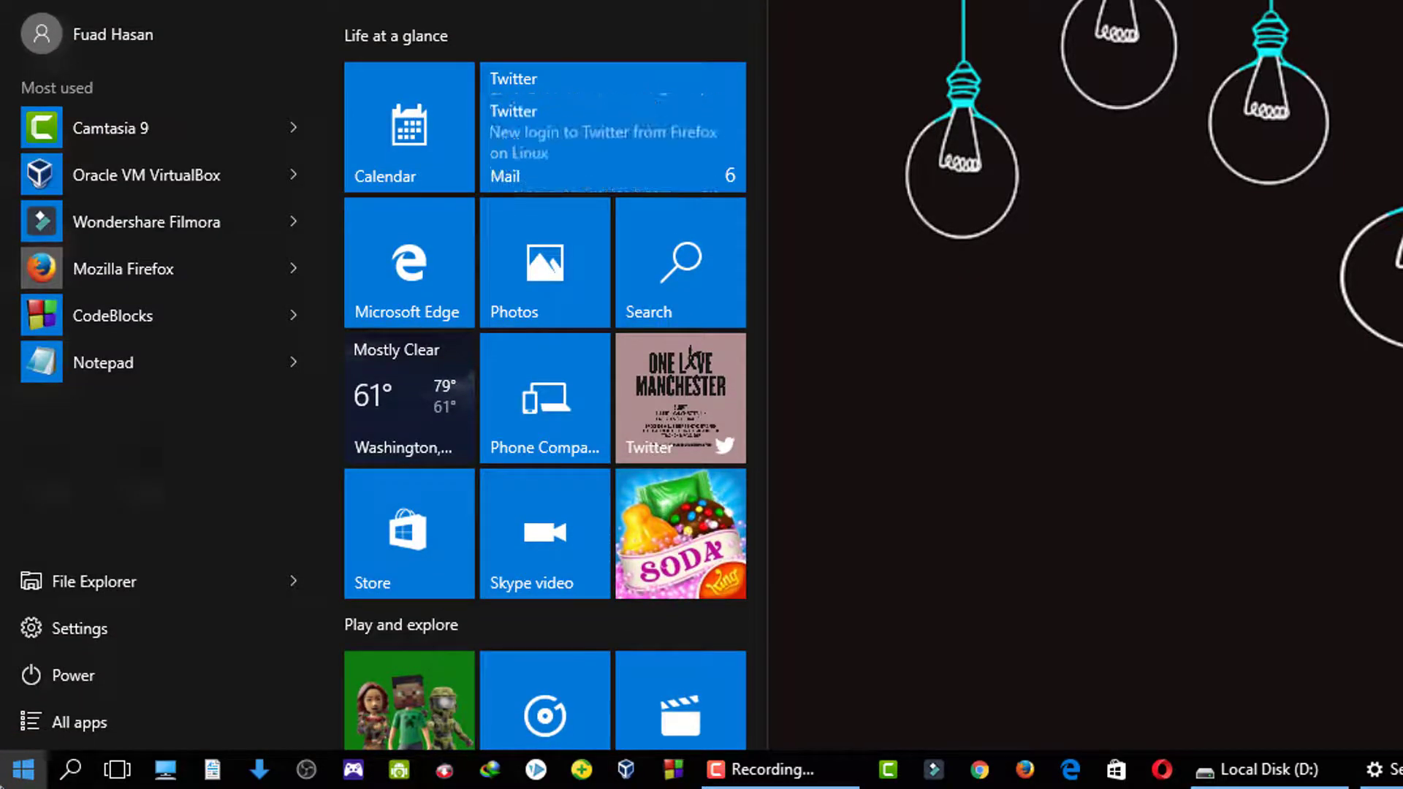
pyautogui.press('Escape')
pyautogui.press('super')
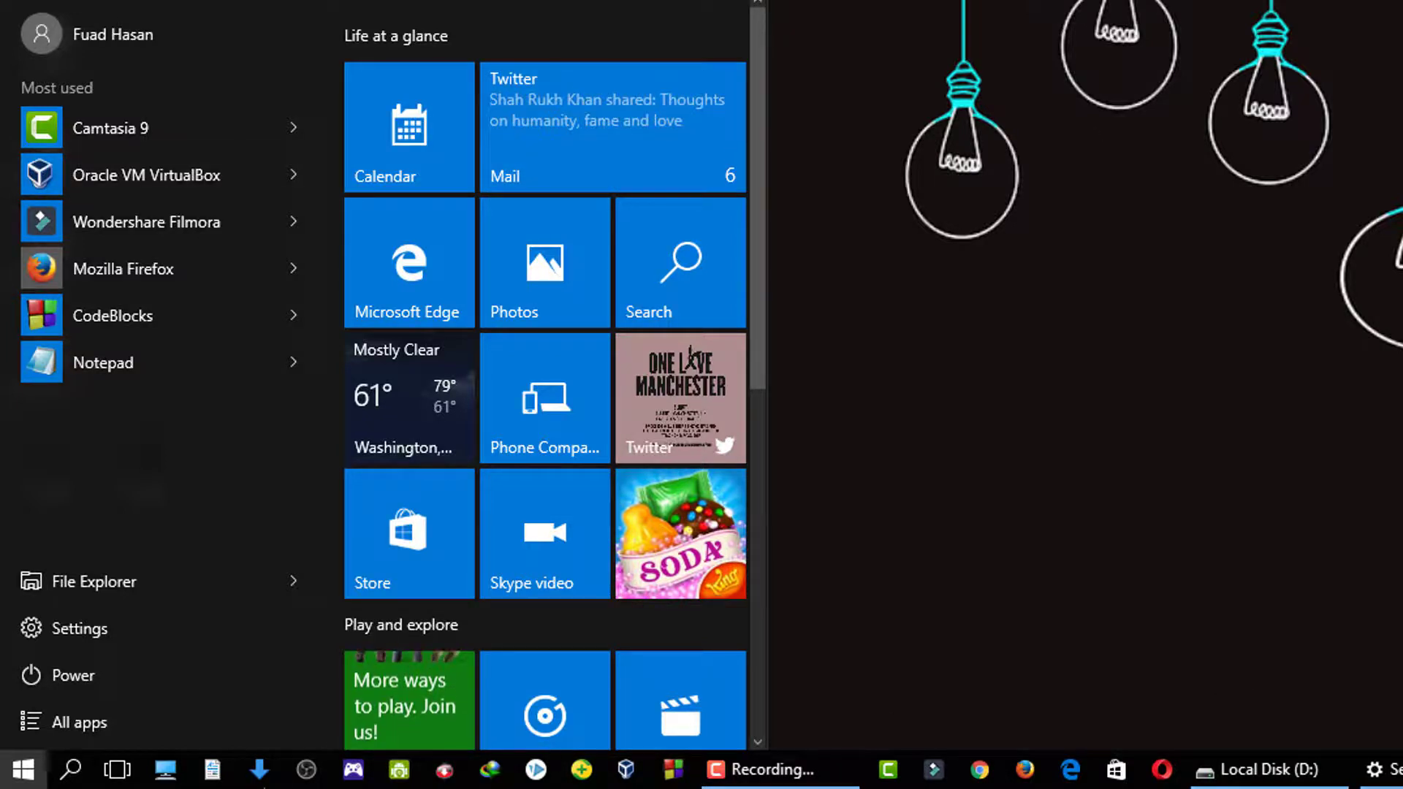
pyautogui.click(1006, 581)
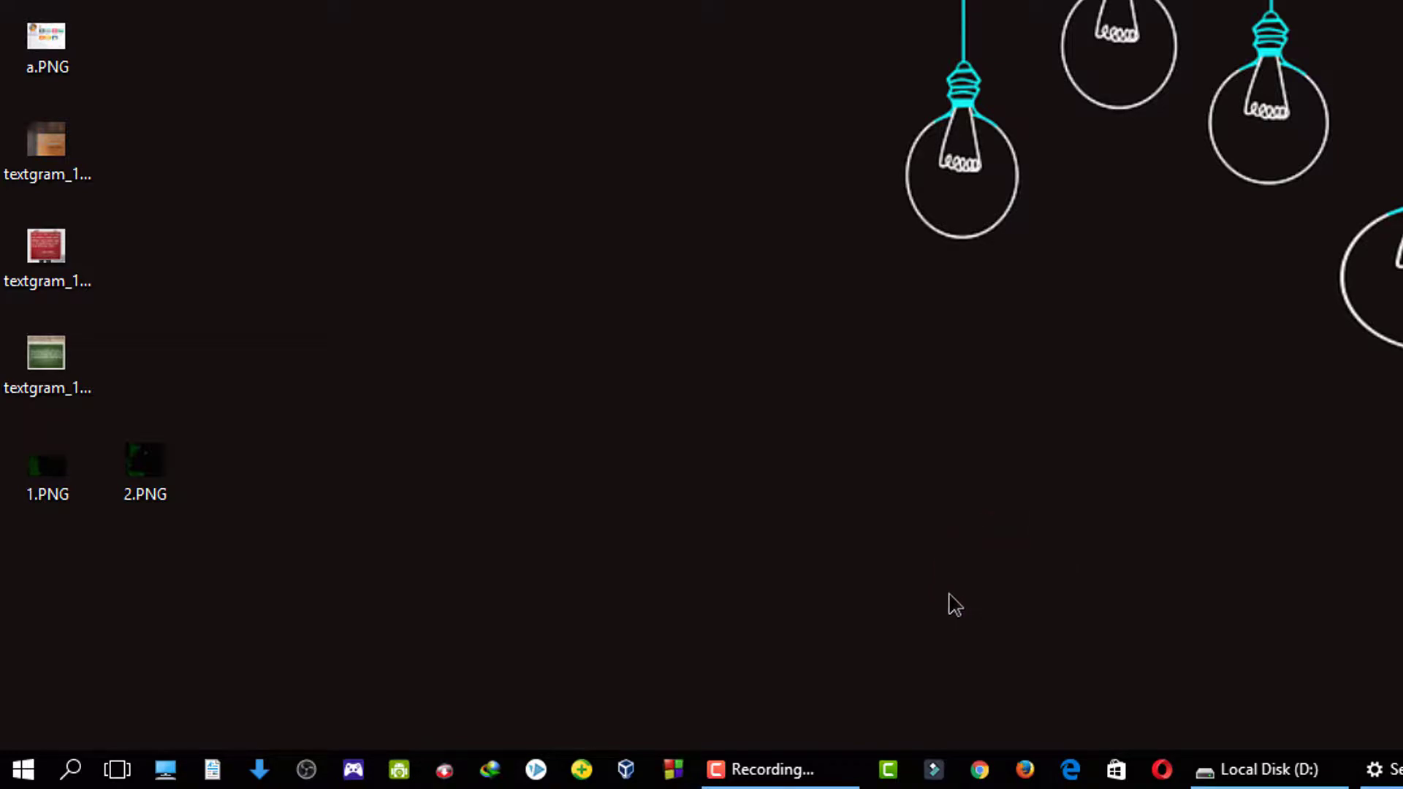
# Step: Launch Snipping Tool through a Windows search for "sn" and move its window near the desktop's upper edge
pyautogui.click(22, 779)
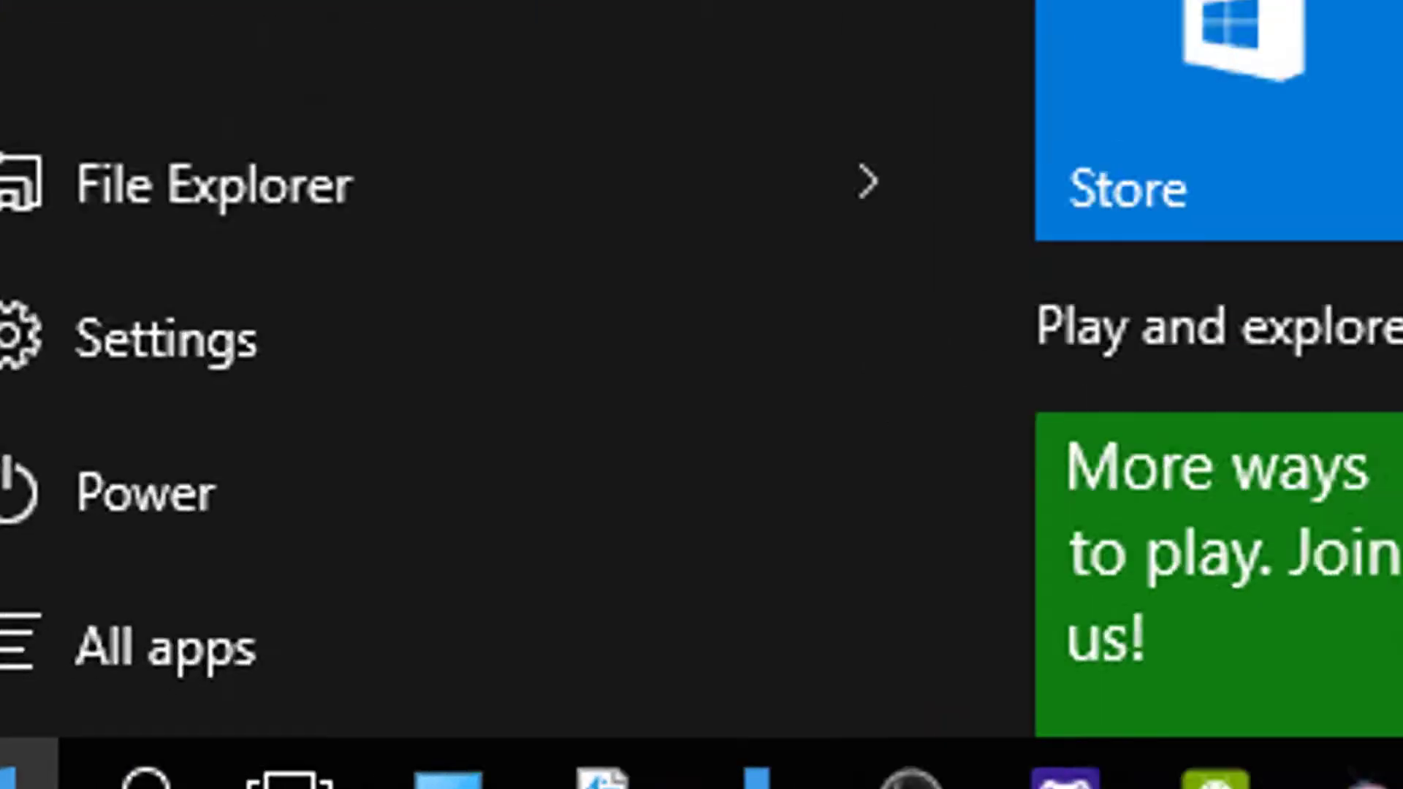
pyautogui.write('sn')
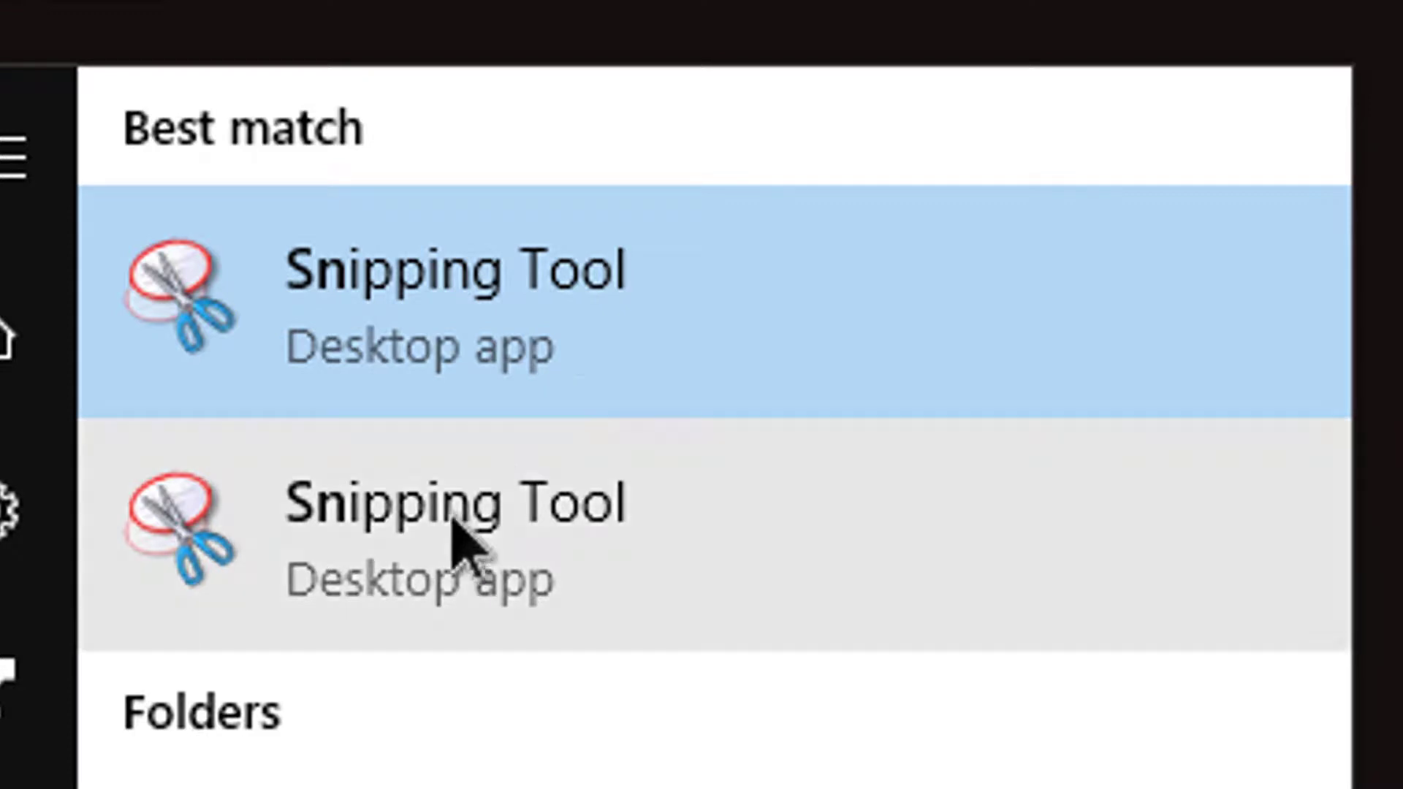
pyautogui.click(738, 315)
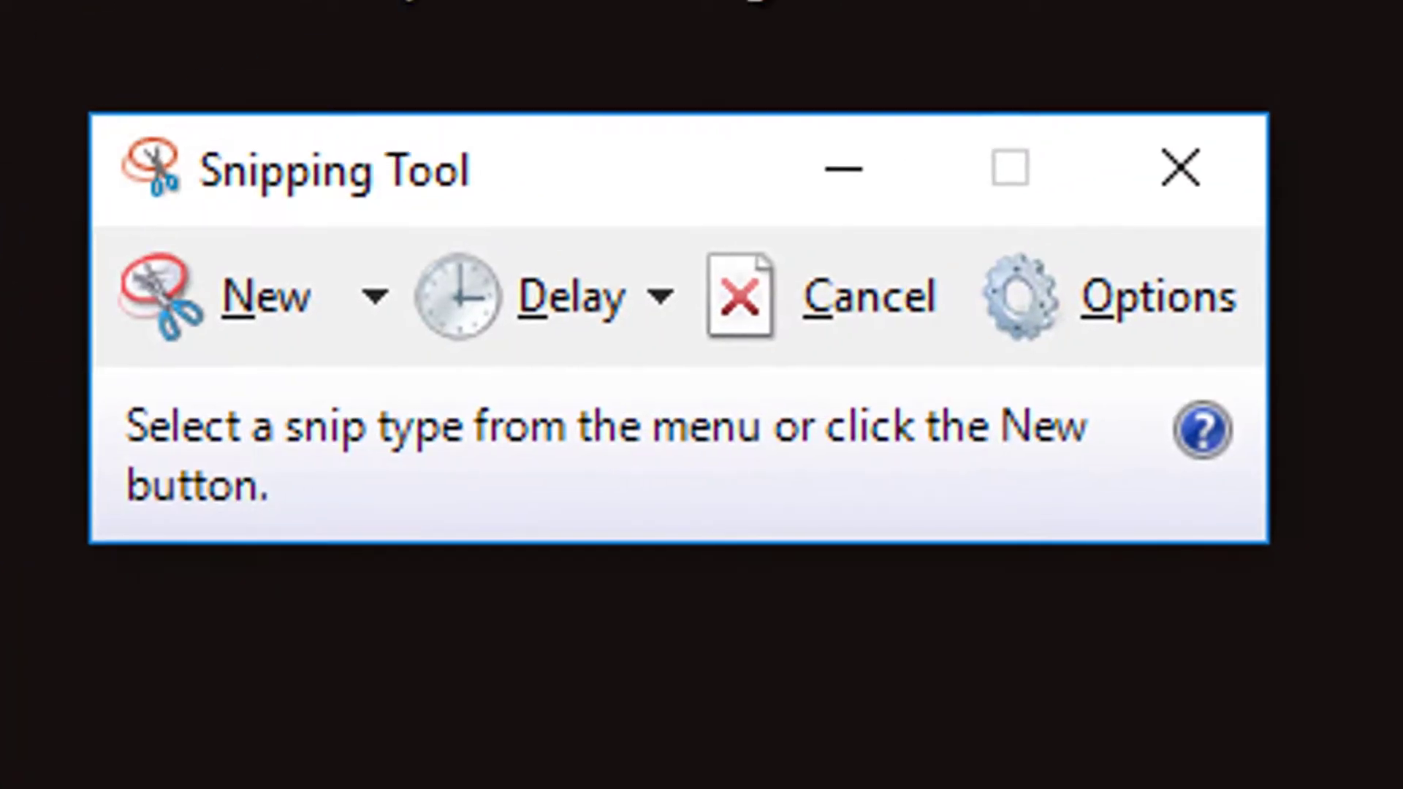
pyautogui.click(234, 163)
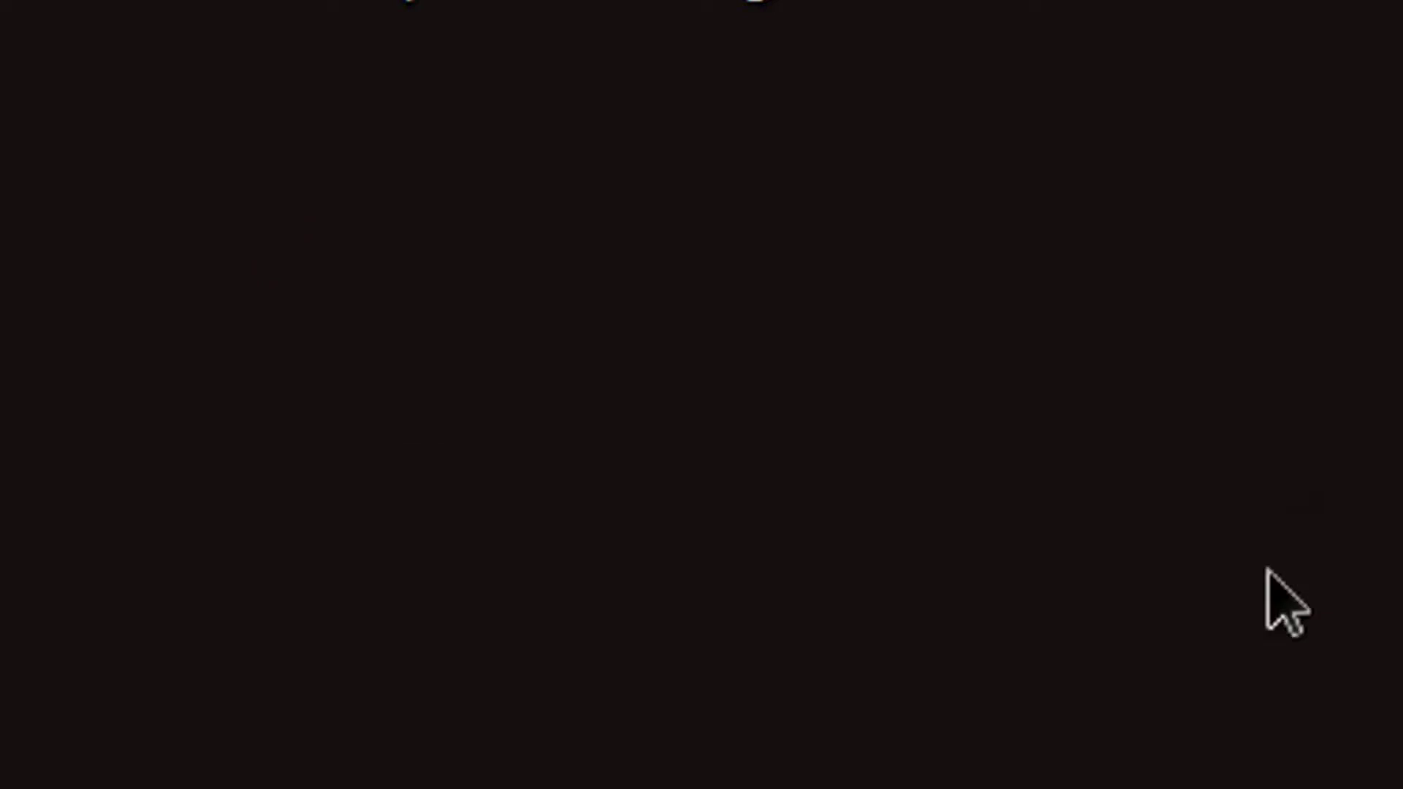
pyautogui.click(1093, 429)
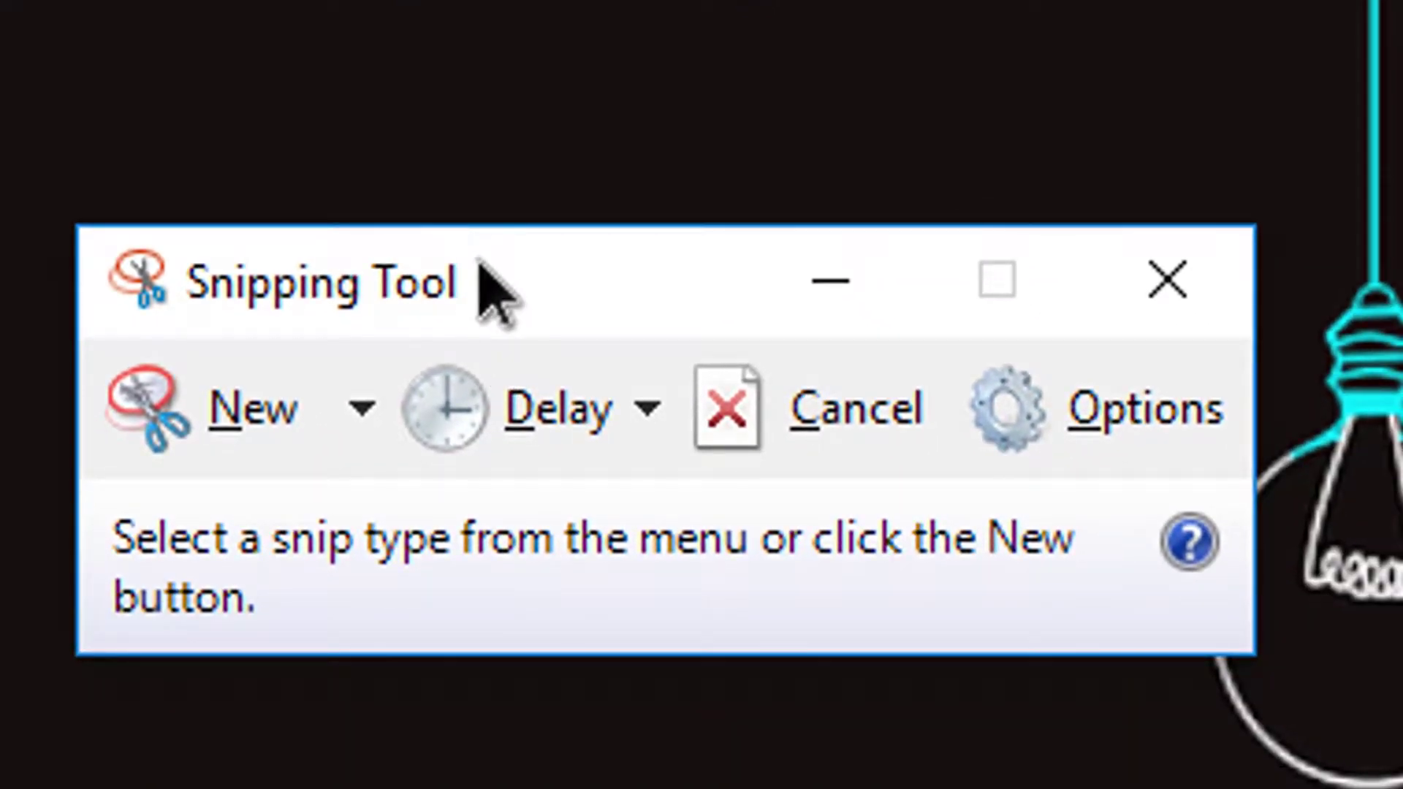
pyautogui.click(505, 264)
pyautogui.moveTo(528, 272); pyautogui.dragTo(839, 204)
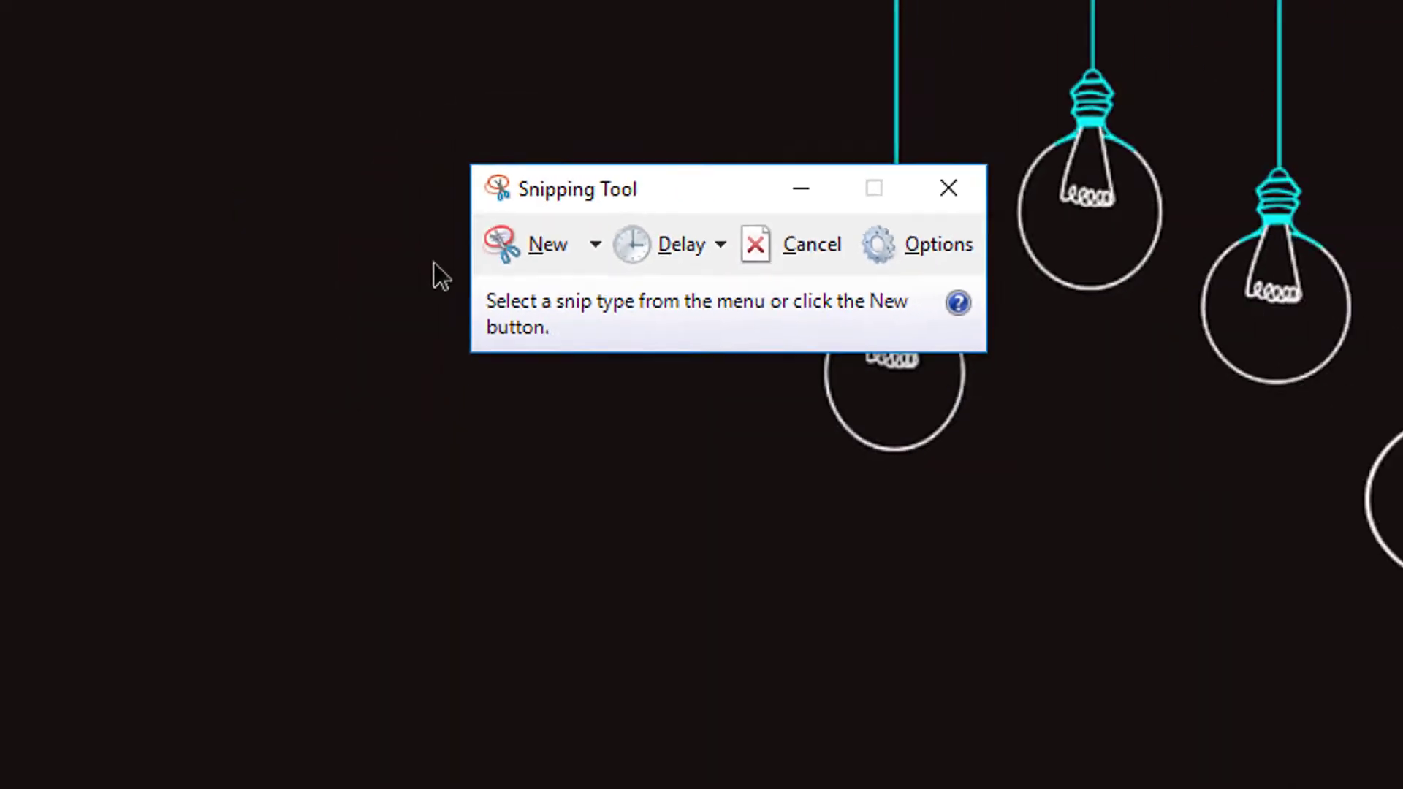
pyautogui.moveTo(667, 194); pyautogui.dragTo(804, 70)
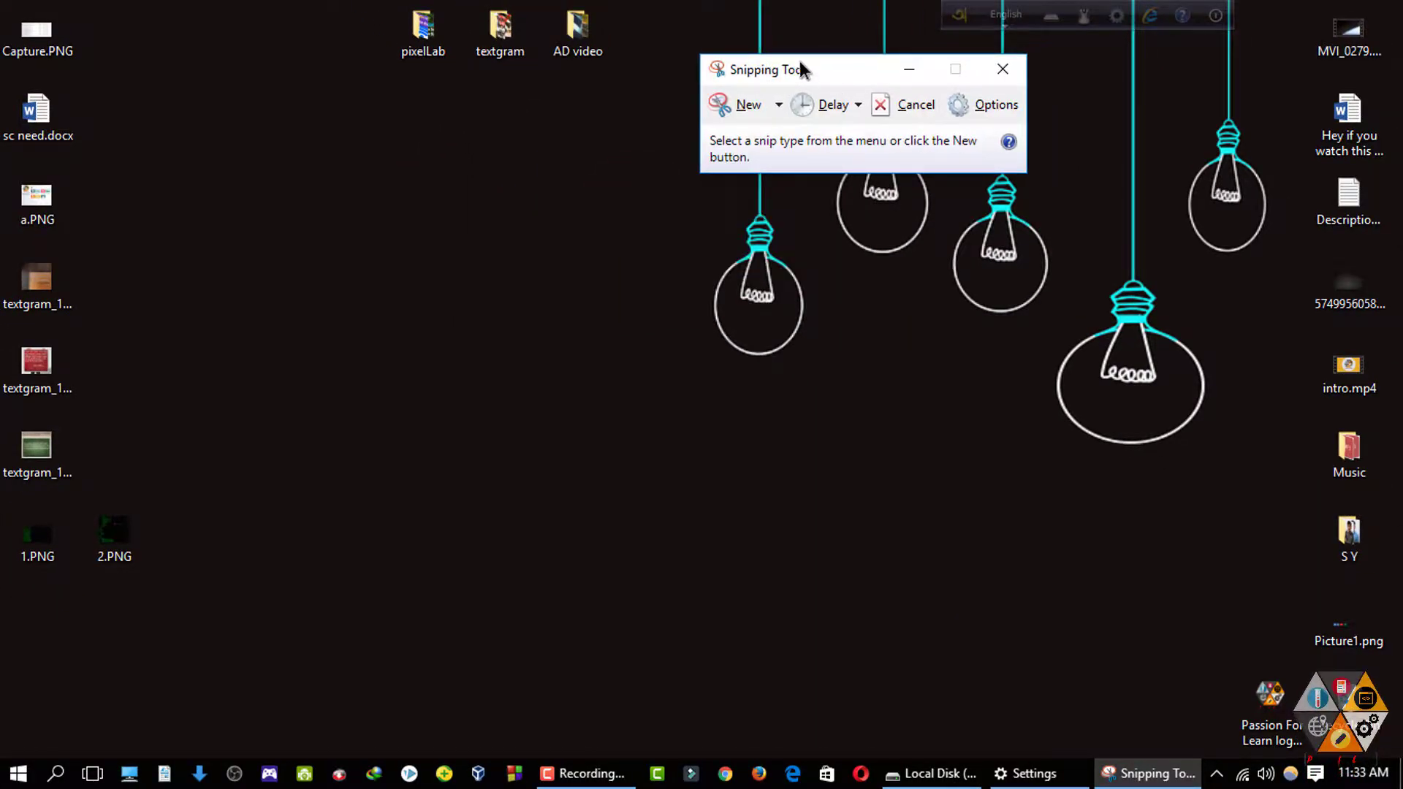
# Step: Open This PC as a reduced, non-maximized window and place the Snipping Tool window beside it
pyautogui.click(129, 773)
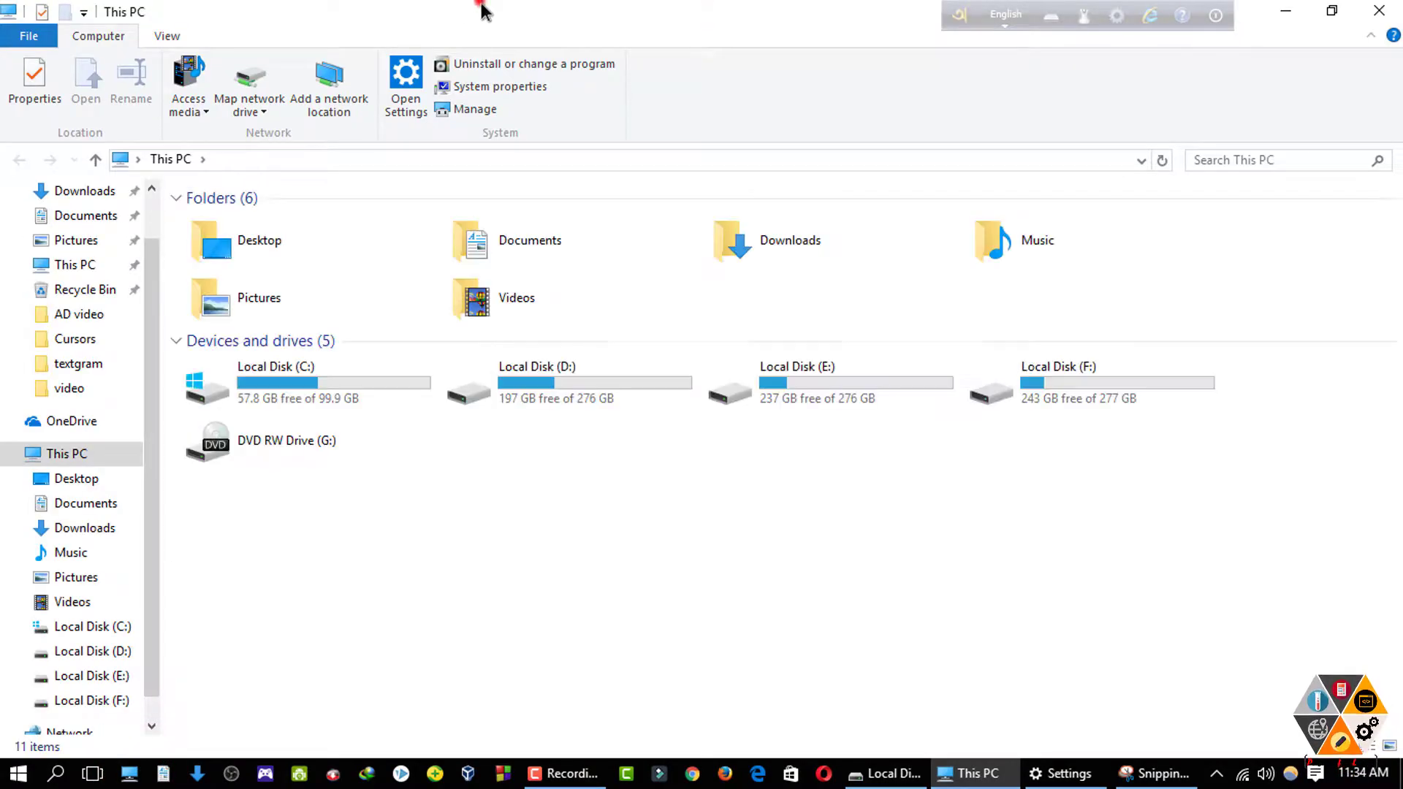
pyautogui.doubleClick(486, 10)
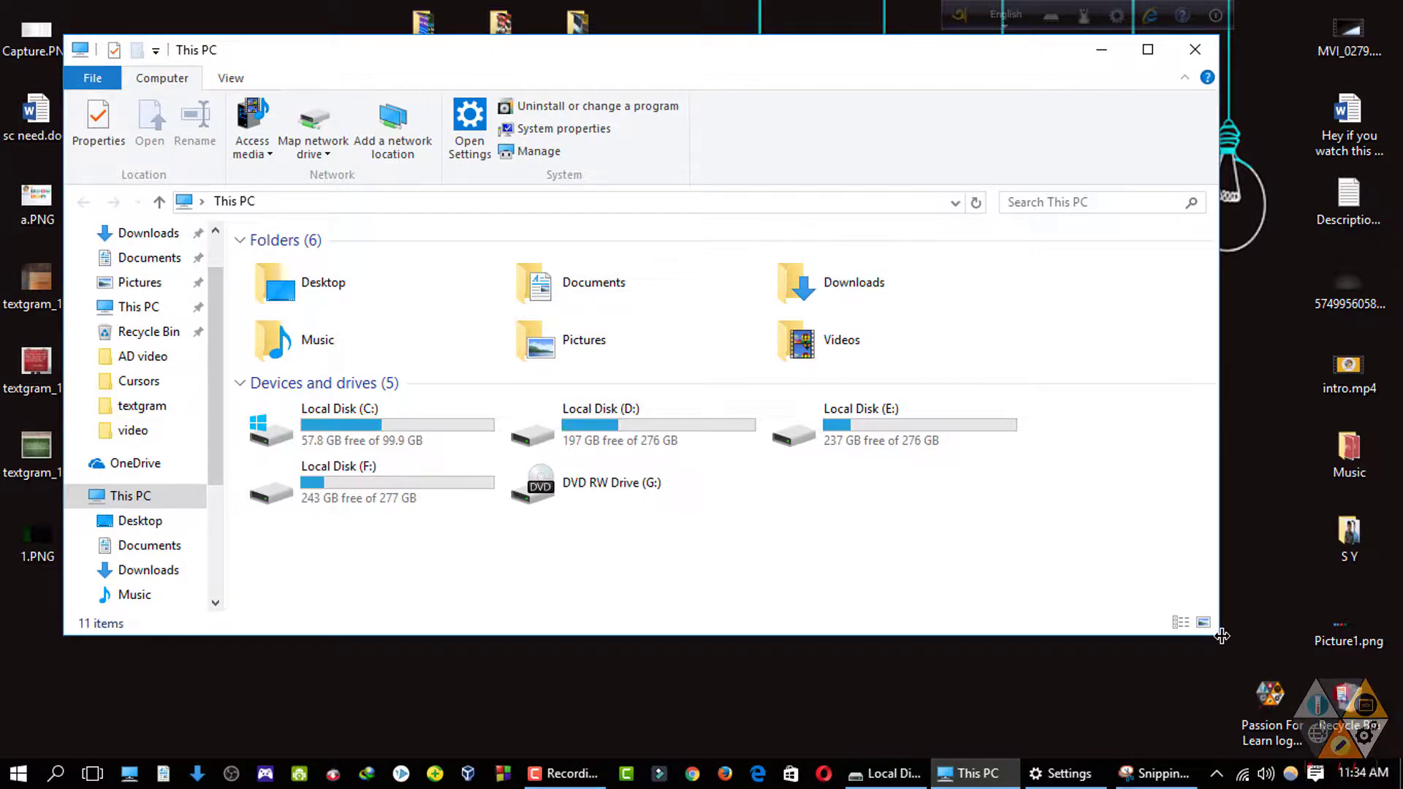
pyautogui.moveTo(1222, 636); pyautogui.dragTo(922, 654)
pyautogui.click(931, 69)
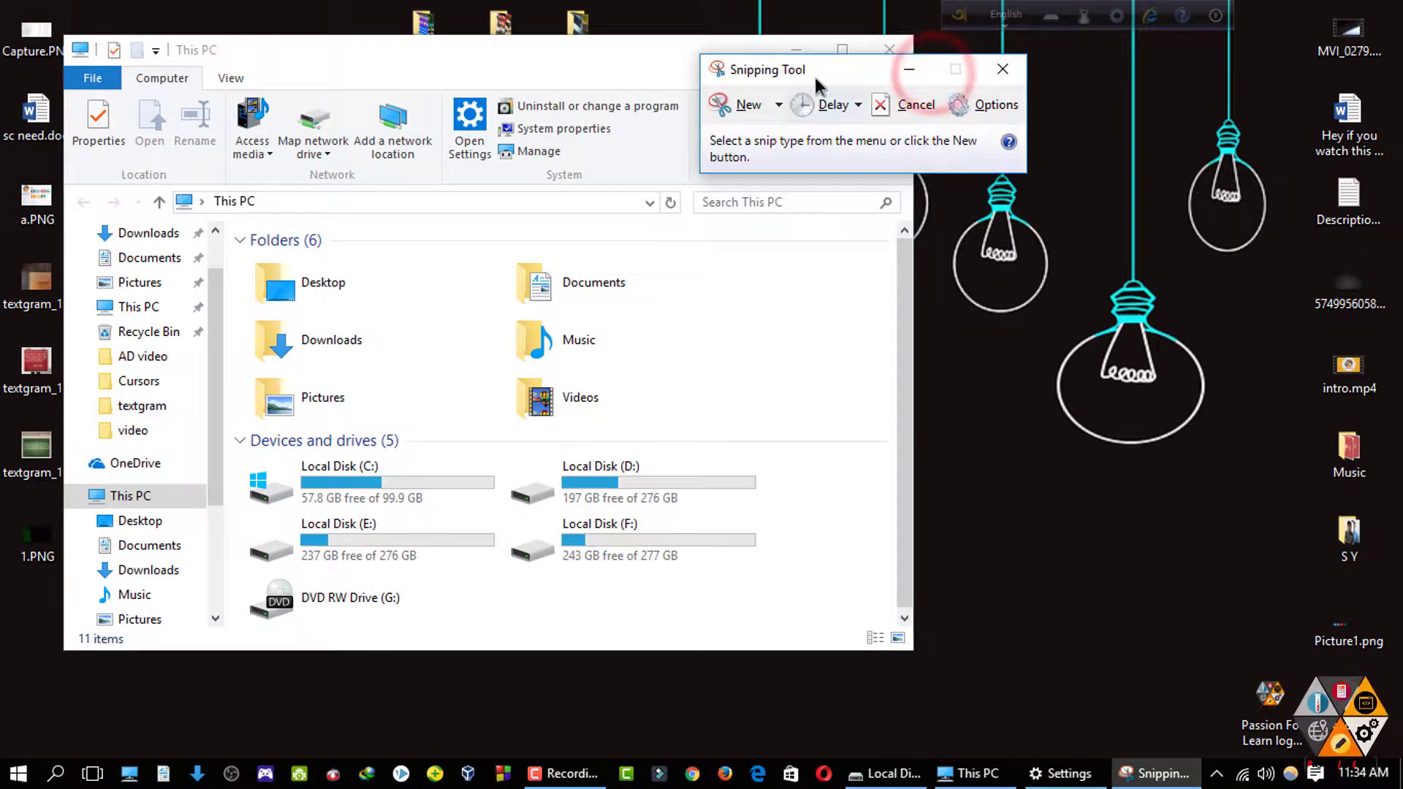
pyautogui.moveTo(816, 82); pyautogui.dragTo(1015, 184)
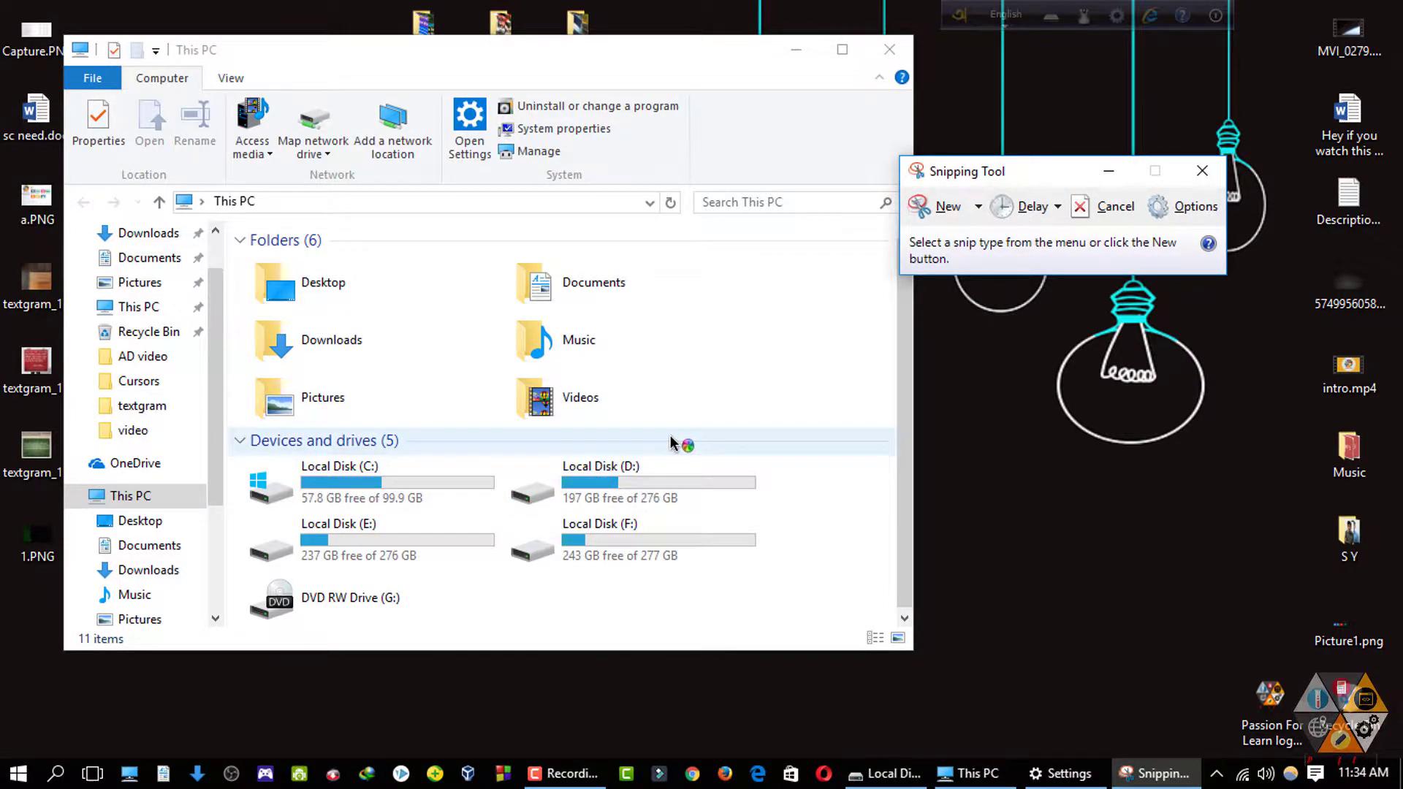
# Step: Capture the whole This PC window with a rectangular snip and maximize the window showing the capture
pyautogui.click(947, 211)
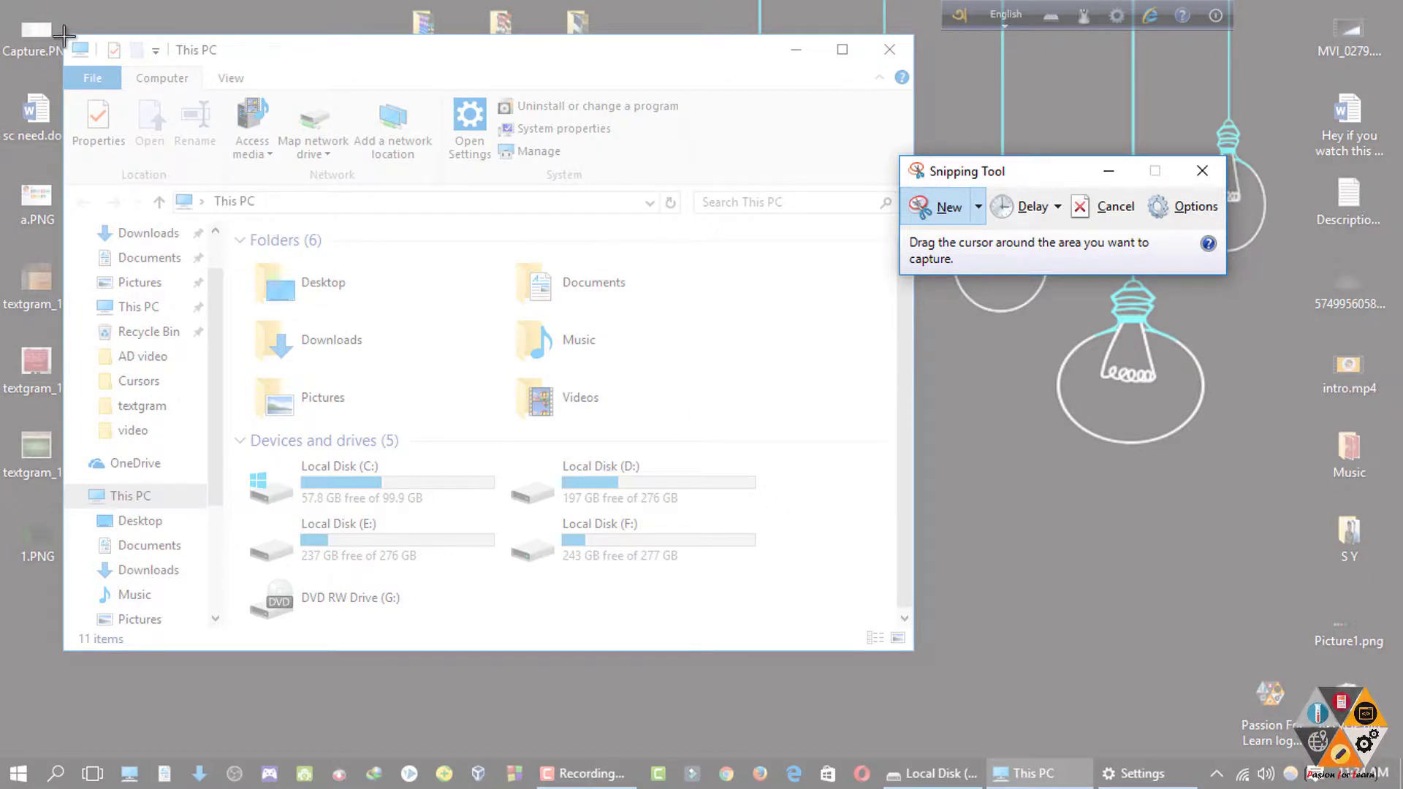
pyautogui.moveTo(62, 31); pyautogui.dragTo(912, 653)
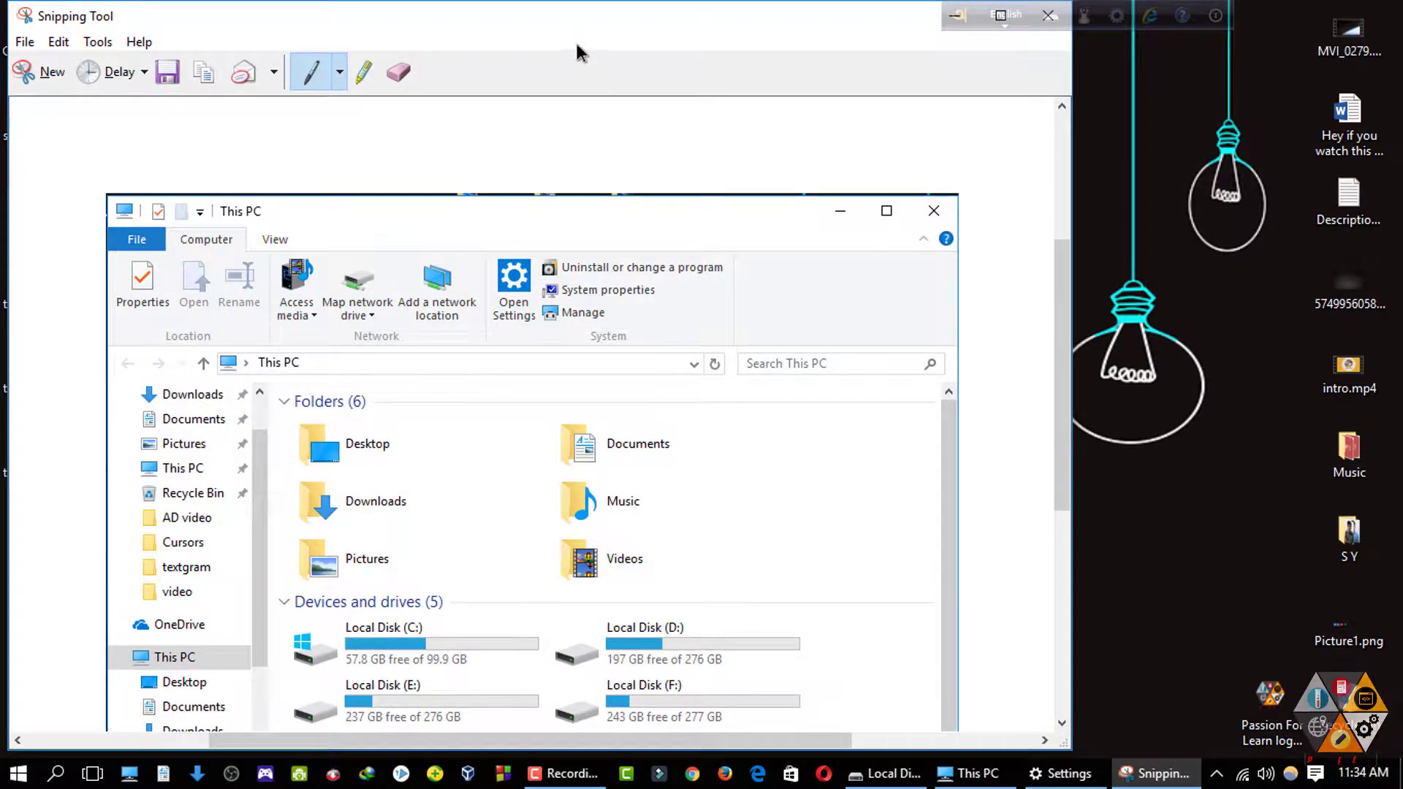
pyautogui.moveTo(707, 21); pyautogui.dragTo(897, 8)
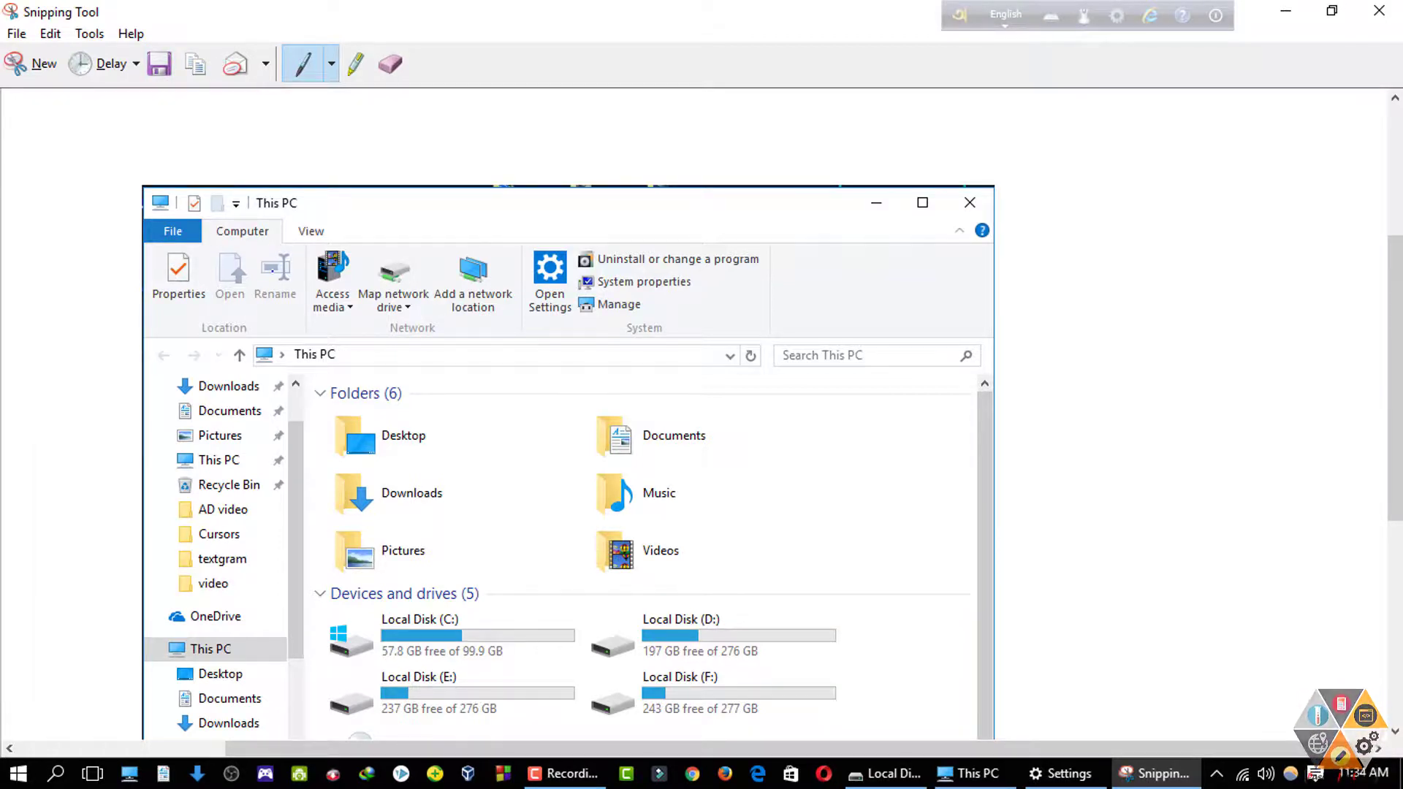
# Step: Start a new capture in Full-screen Snip mode and look over the captured desktop image
pyautogui.click(35, 72)
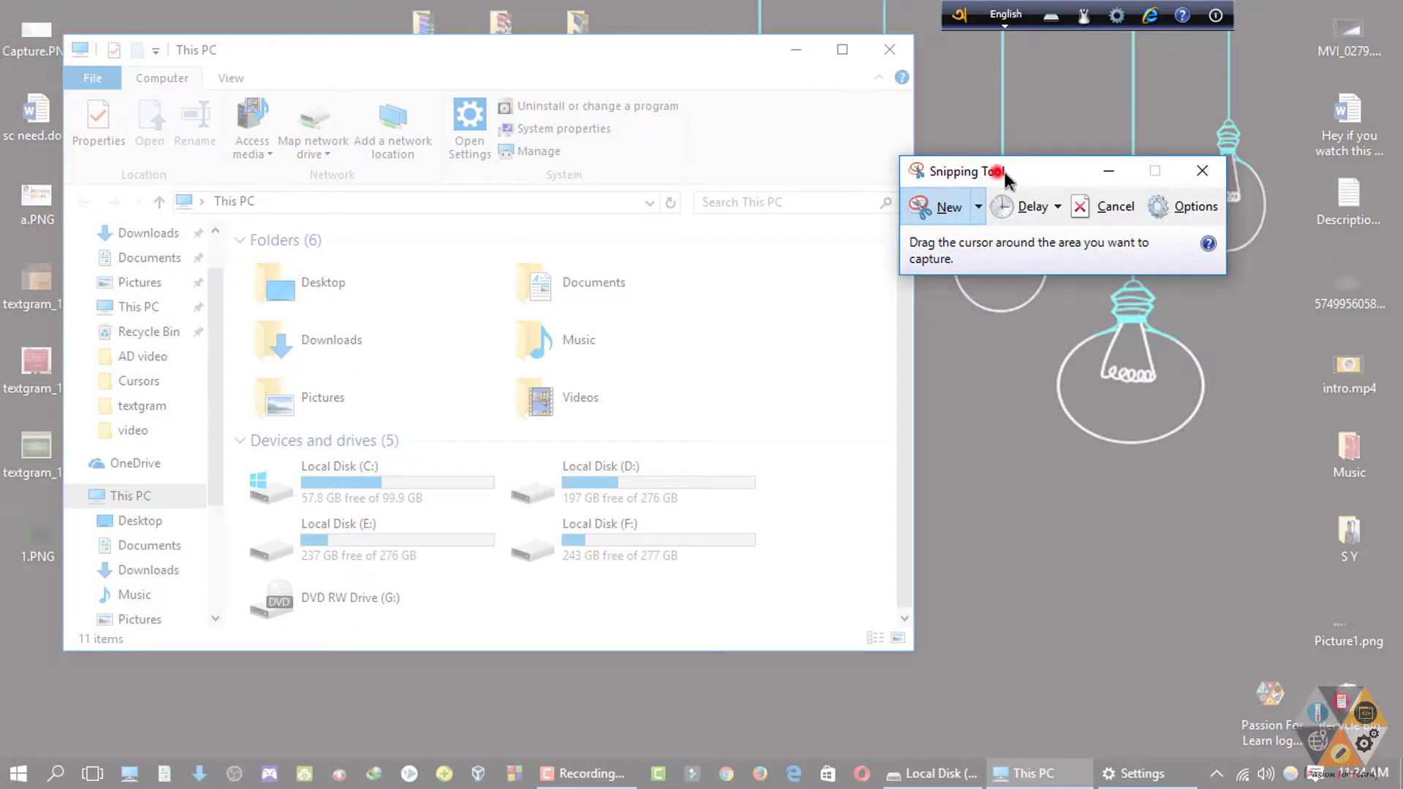
pyautogui.moveTo(1004, 173); pyautogui.dragTo(949, 139)
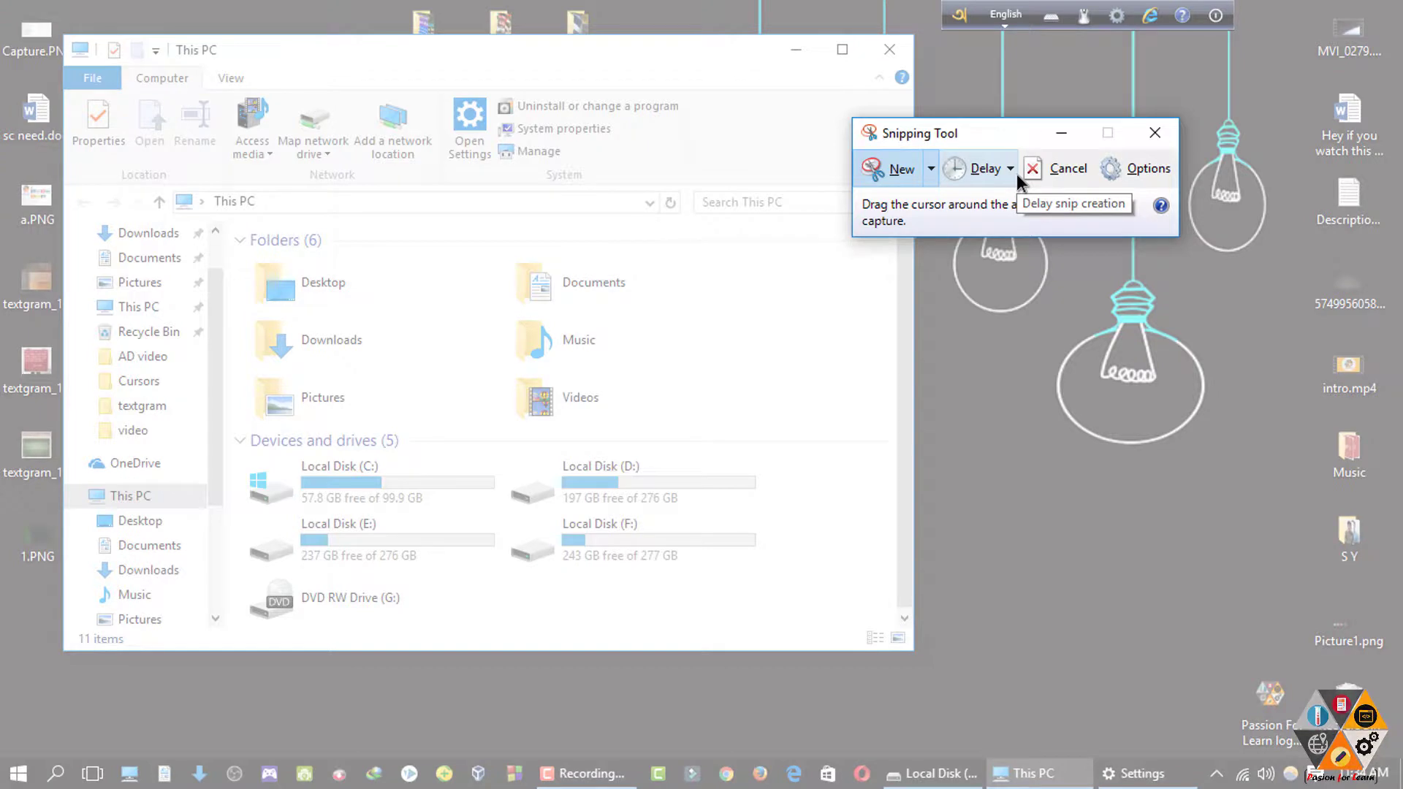
pyautogui.click(932, 169)
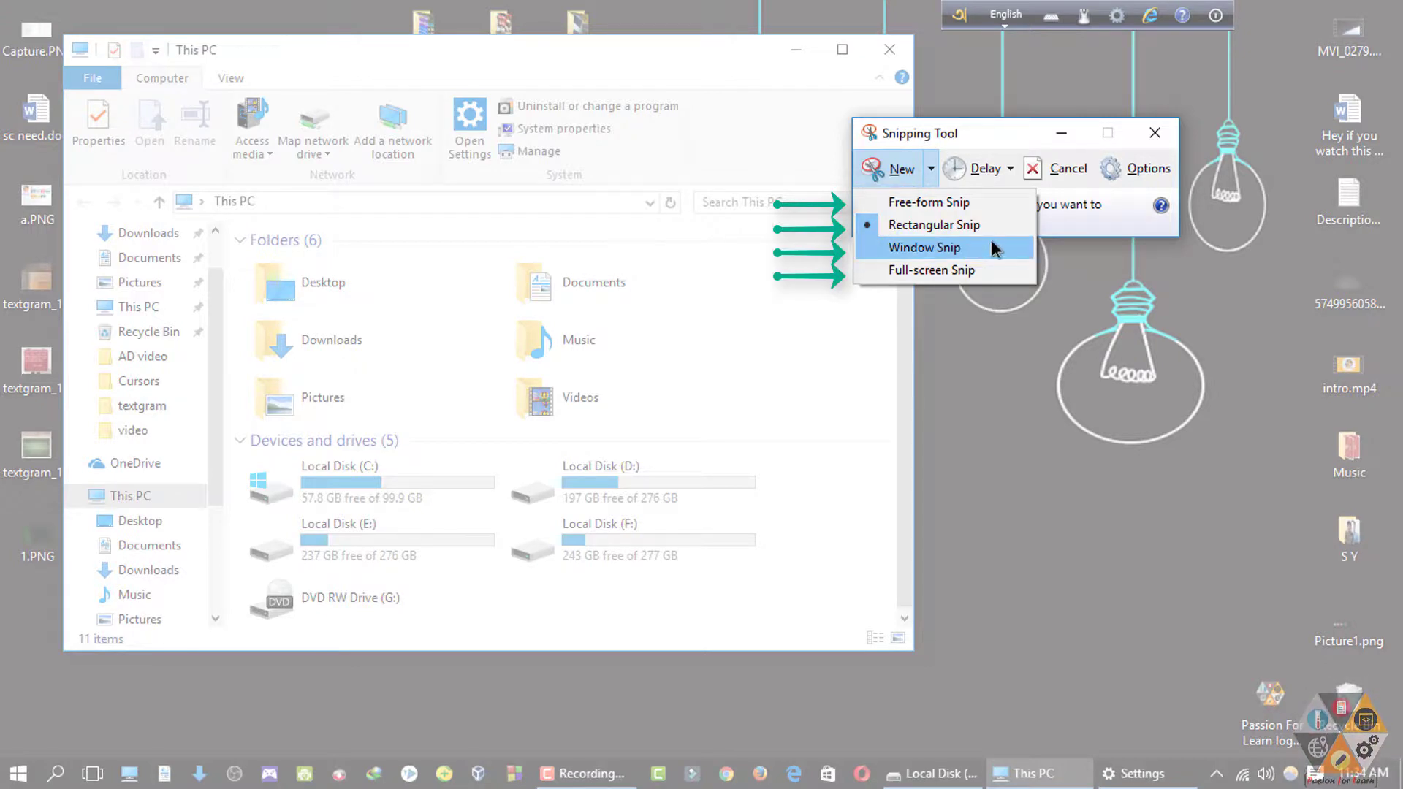
pyautogui.click(991, 265)
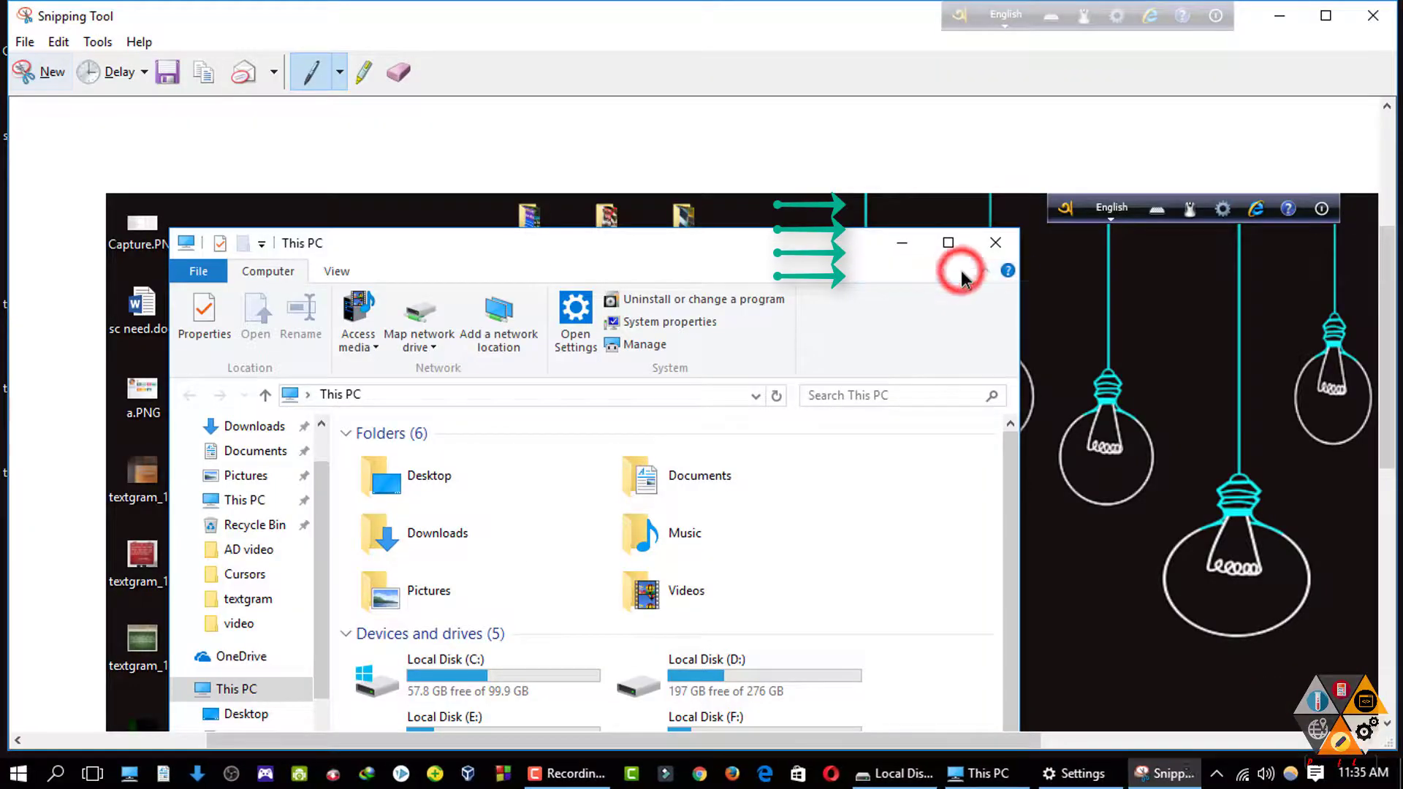
pyautogui.scroll(-5, 146, 484)
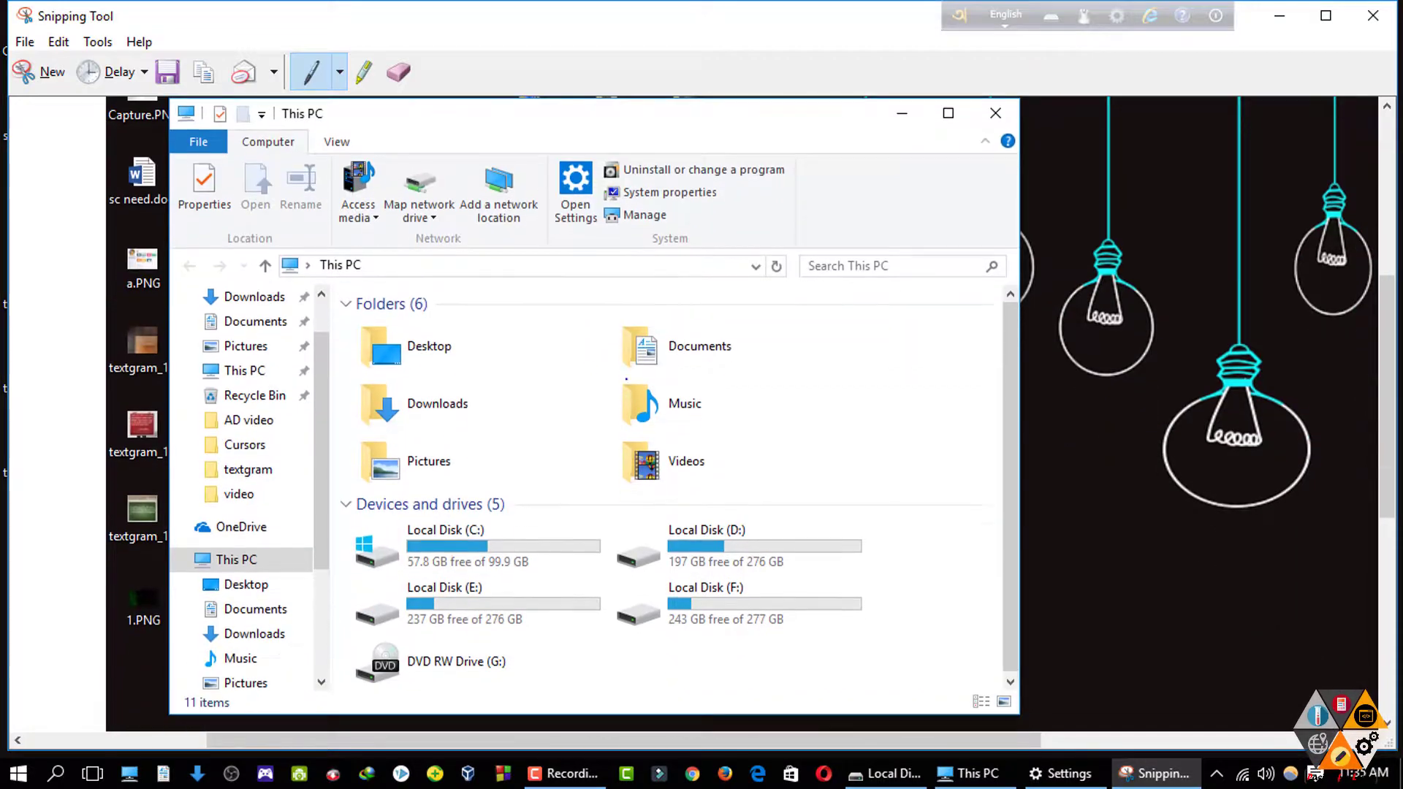
pyautogui.scroll(-2, 146, 484)
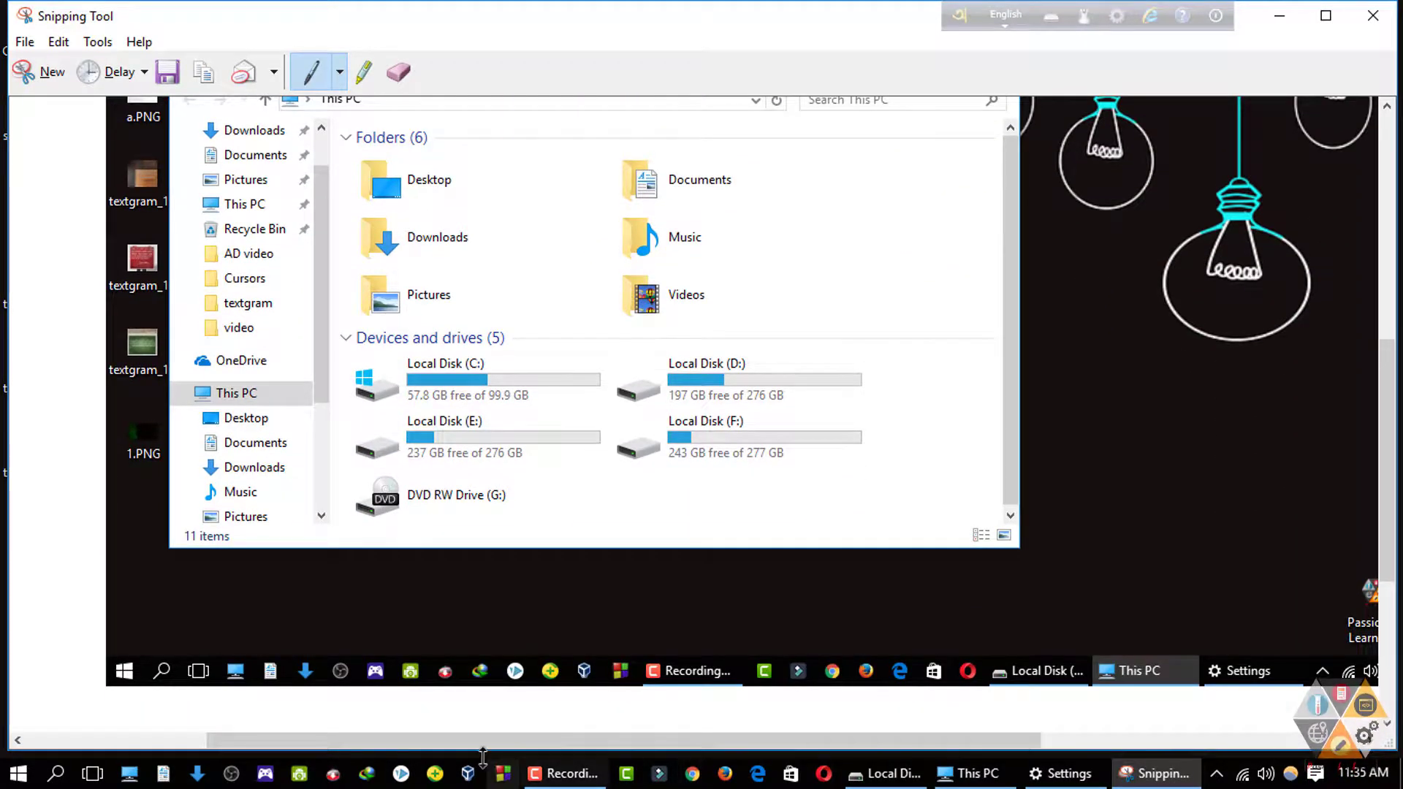
pyautogui.moveTo(516, 740); pyautogui.dragTo(665, 740)
pyautogui.scroll(5, 702, 423)
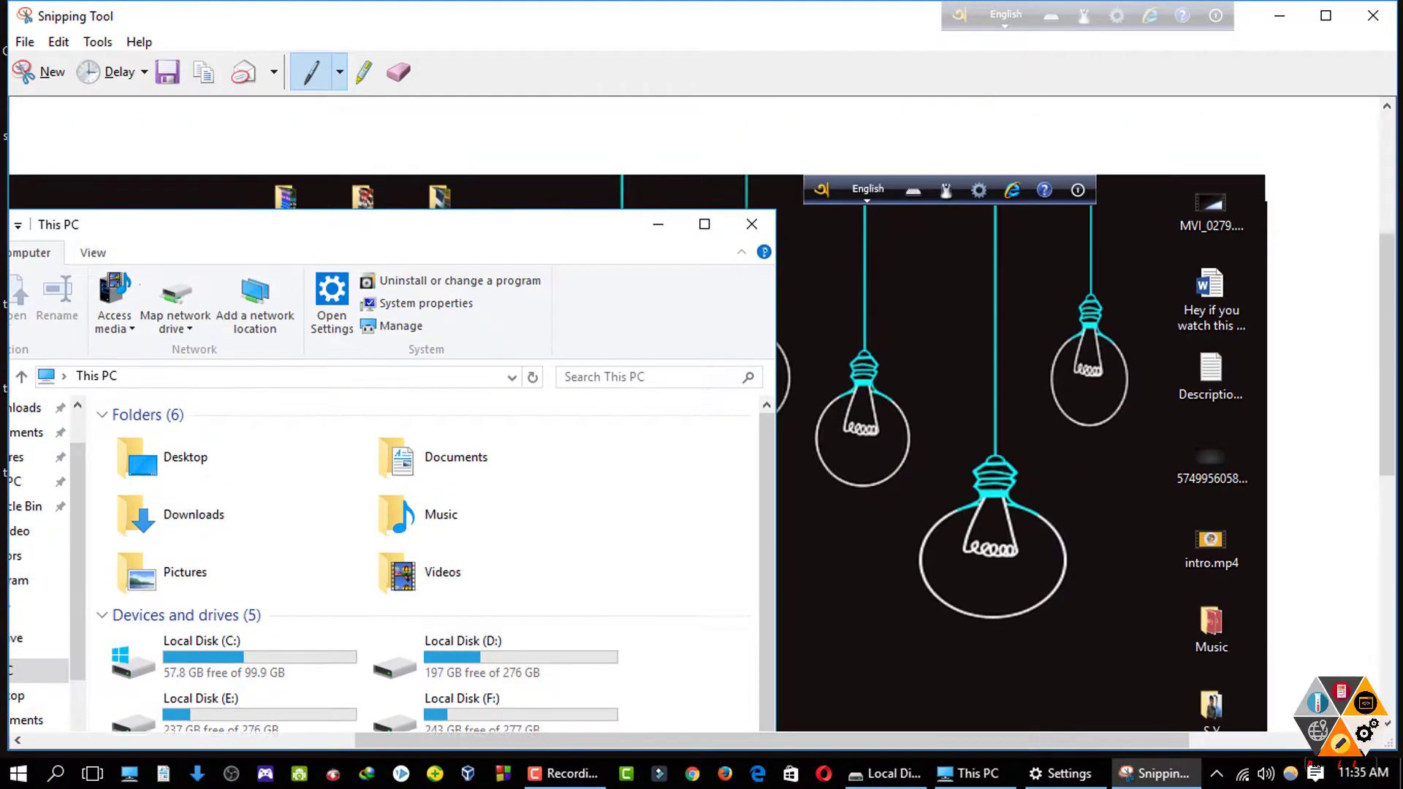
# Step: Switch the snip type to Window Snip, capture the This PC window and check the captured image
pyautogui.click(26, 76)
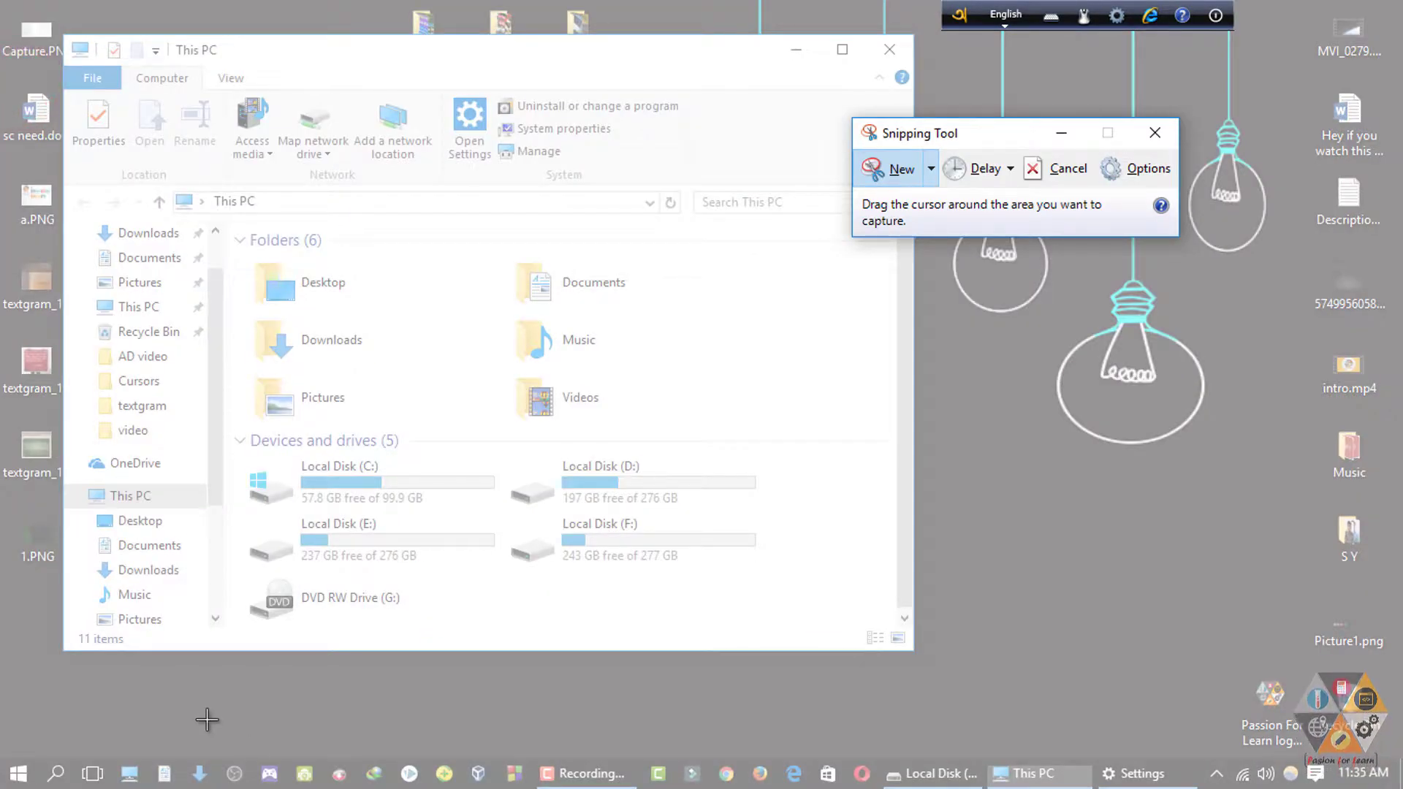
pyautogui.click(931, 169)
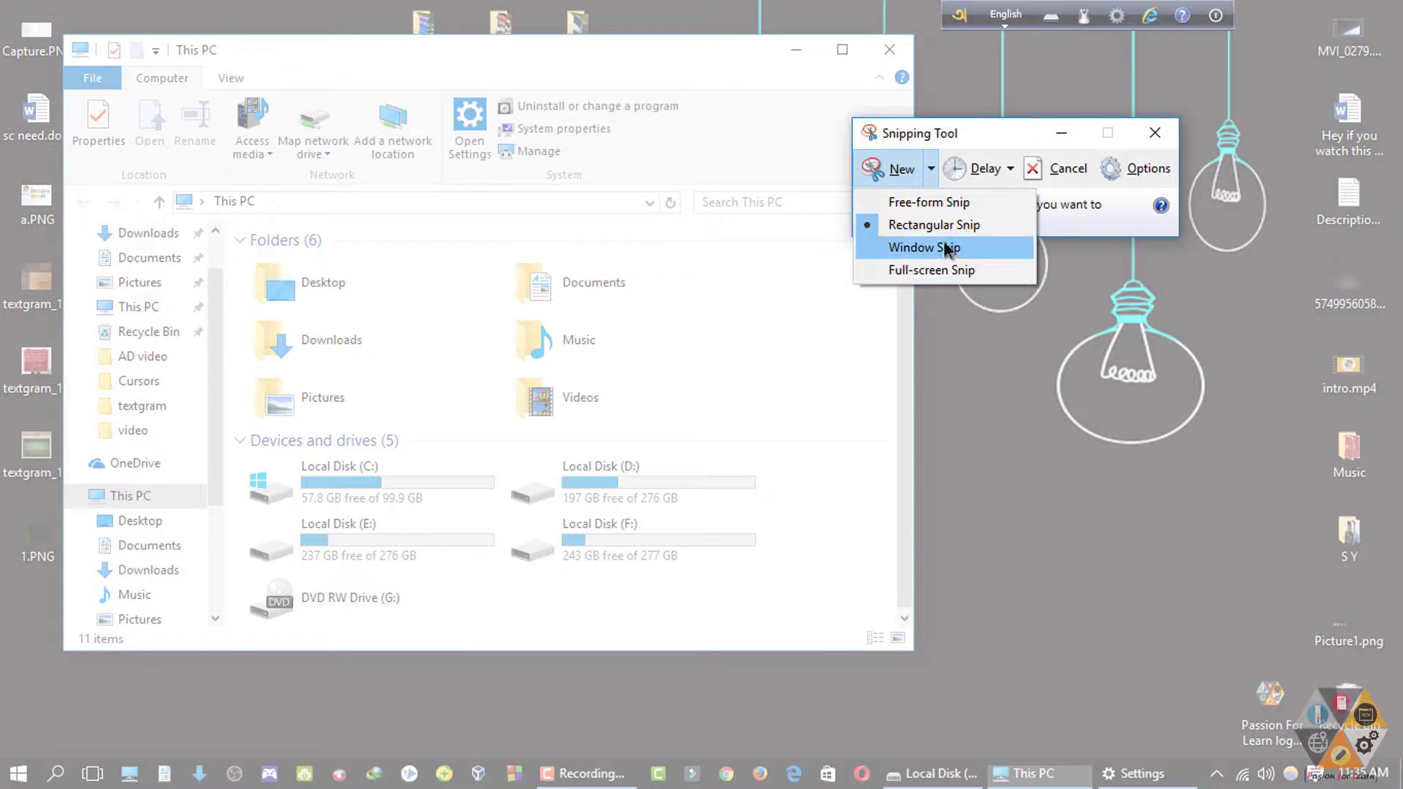
pyautogui.click(943, 247)
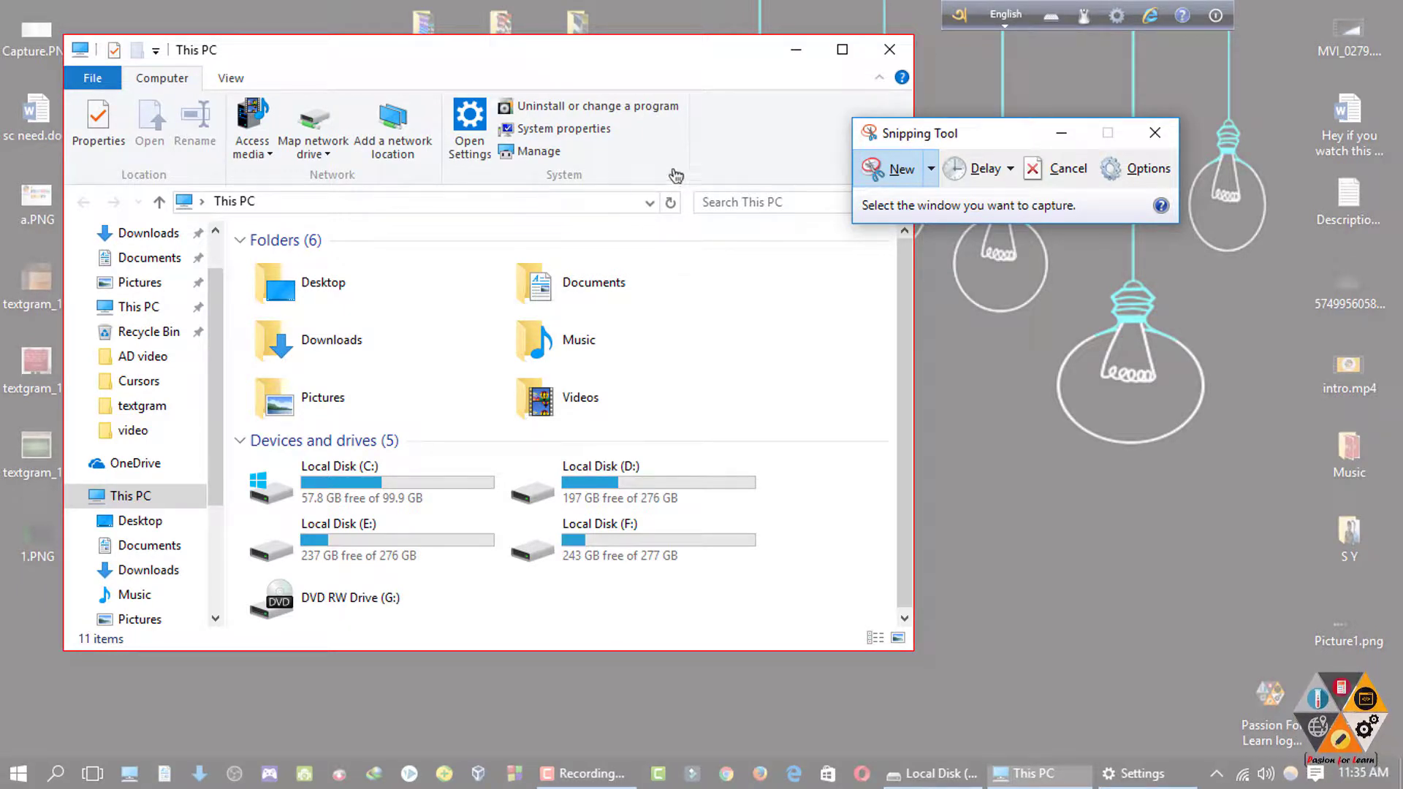
pyautogui.press('Escape')
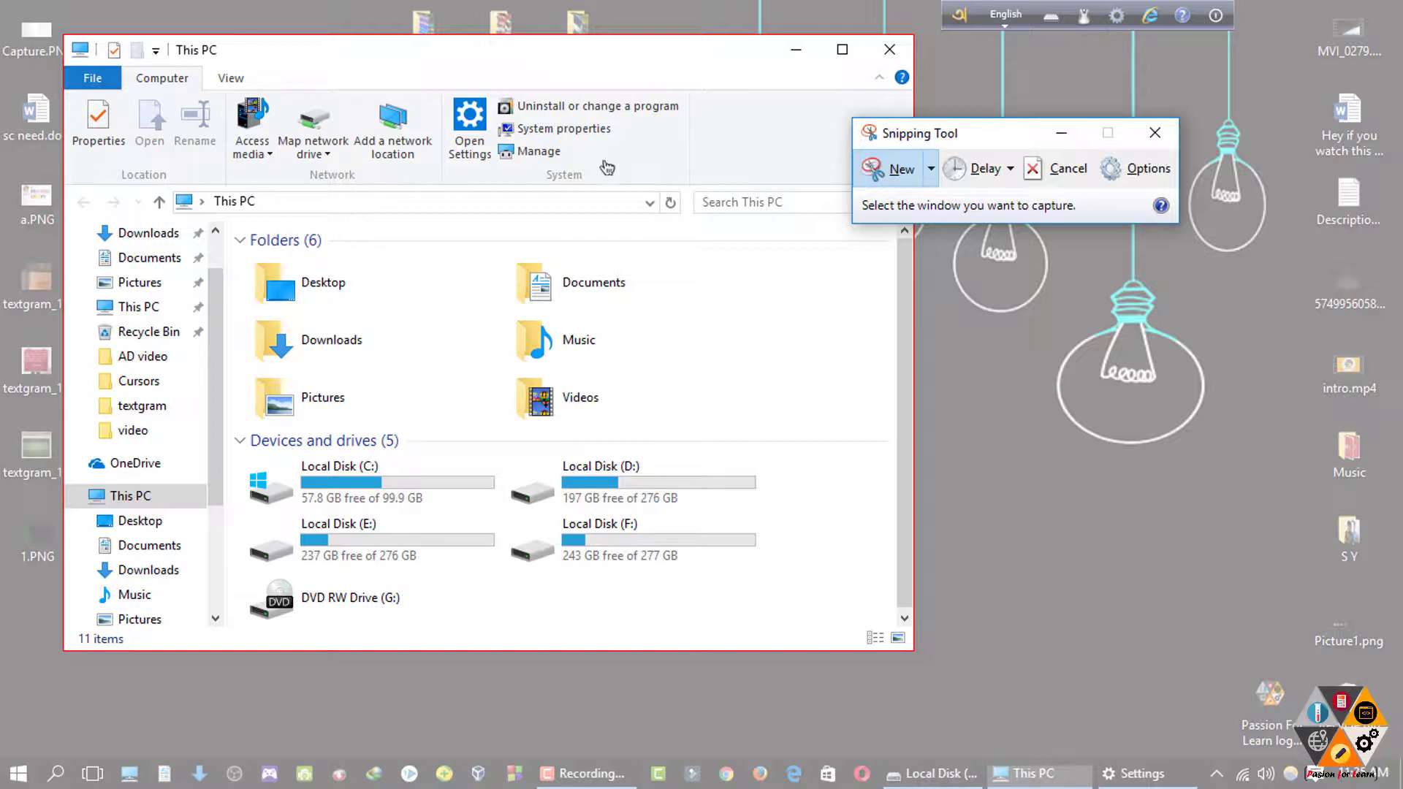
pyautogui.click(449, 70)
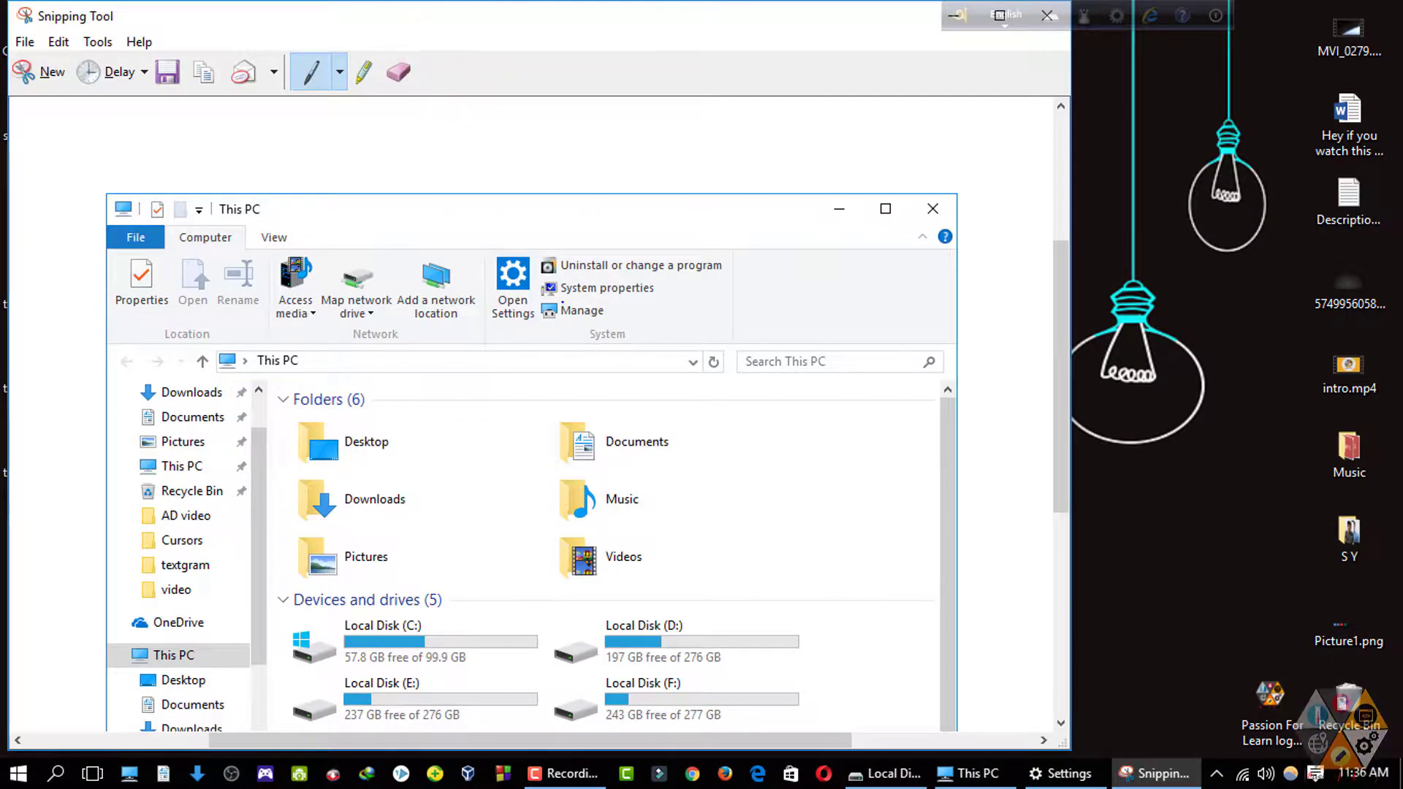
pyautogui.scroll(-4, 532, 409)
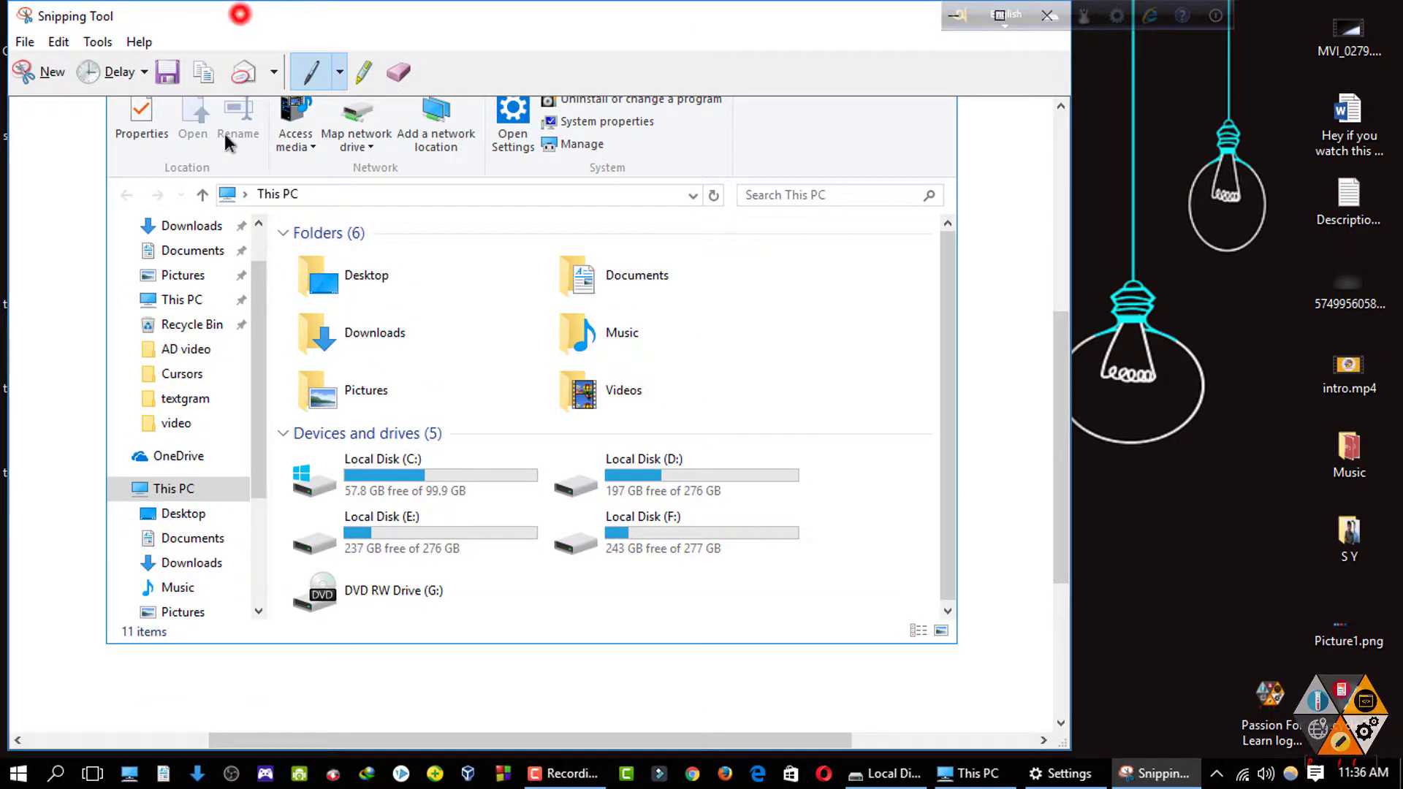
# Step: Take another Window Snip of This PC and move the capture's window lower on the desktop
pyautogui.hotkey('alt', 'F4')
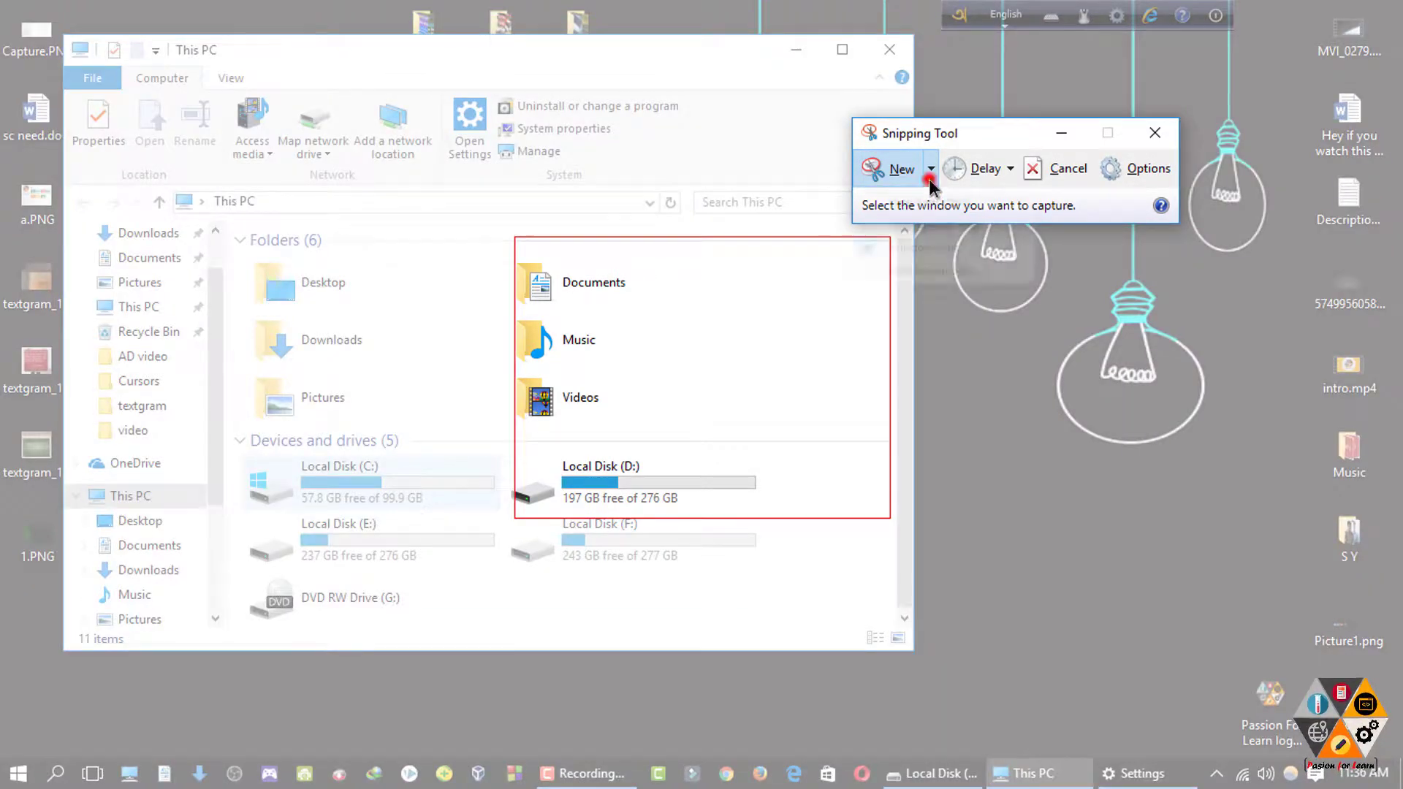
pyautogui.click(931, 169)
pyautogui.click(923, 248)
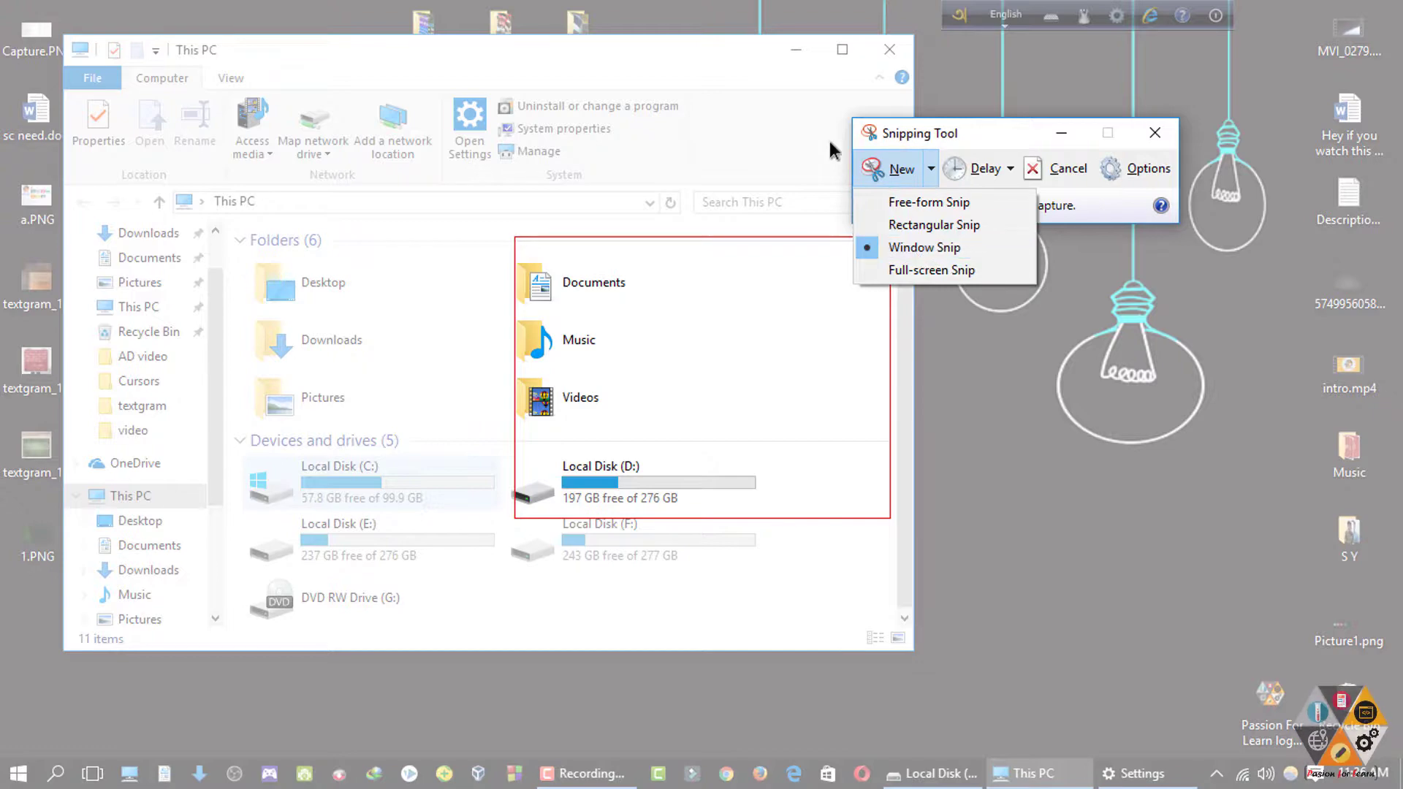
pyautogui.click(822, 130)
pyautogui.moveTo(753, 29); pyautogui.dragTo(587, 130)
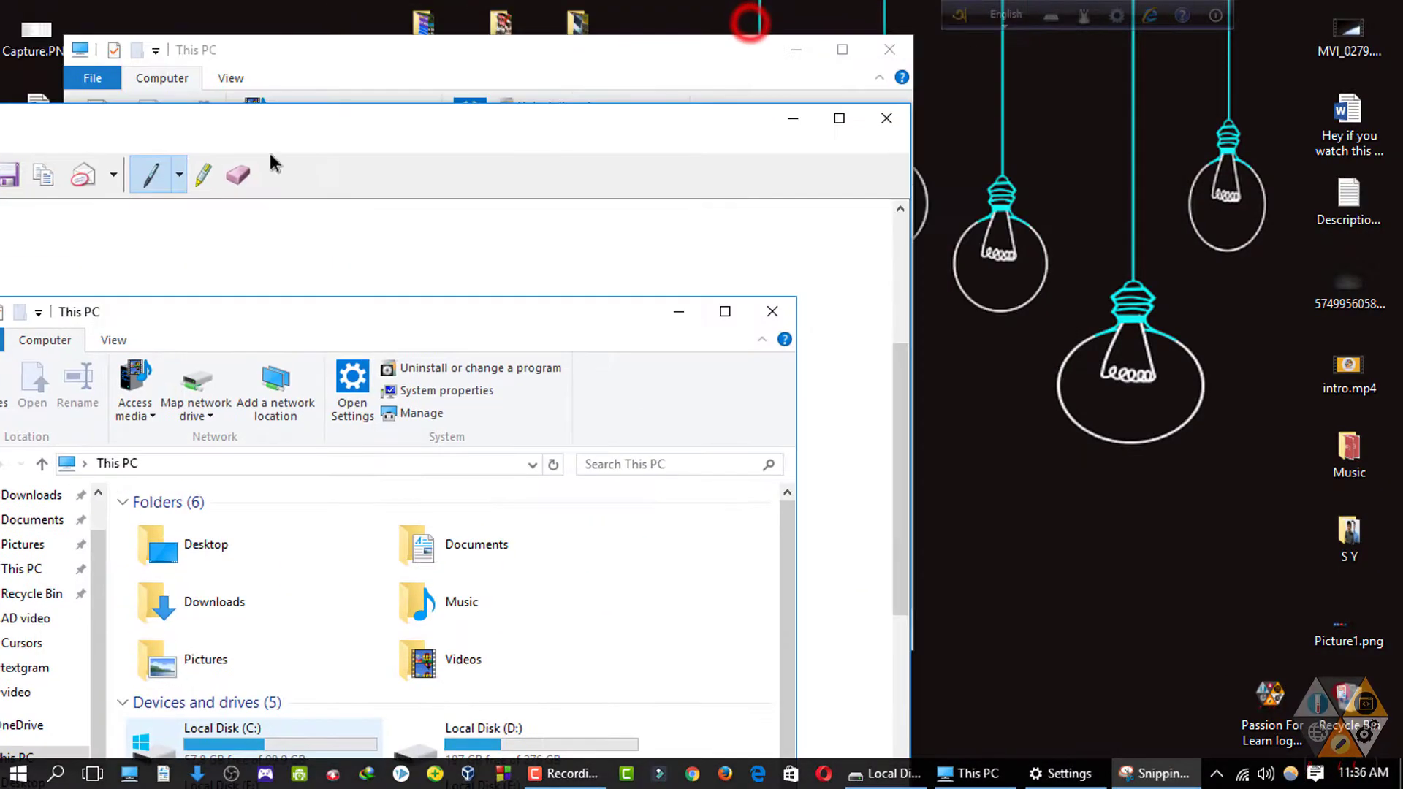
# Step: Start a new capture in Free-form Snip mode and outline the Documents, Music and Videos folders in This PC
pyautogui.moveTo(136, 116); pyautogui.dragTo(495, 111)
pyautogui.click(249, 167)
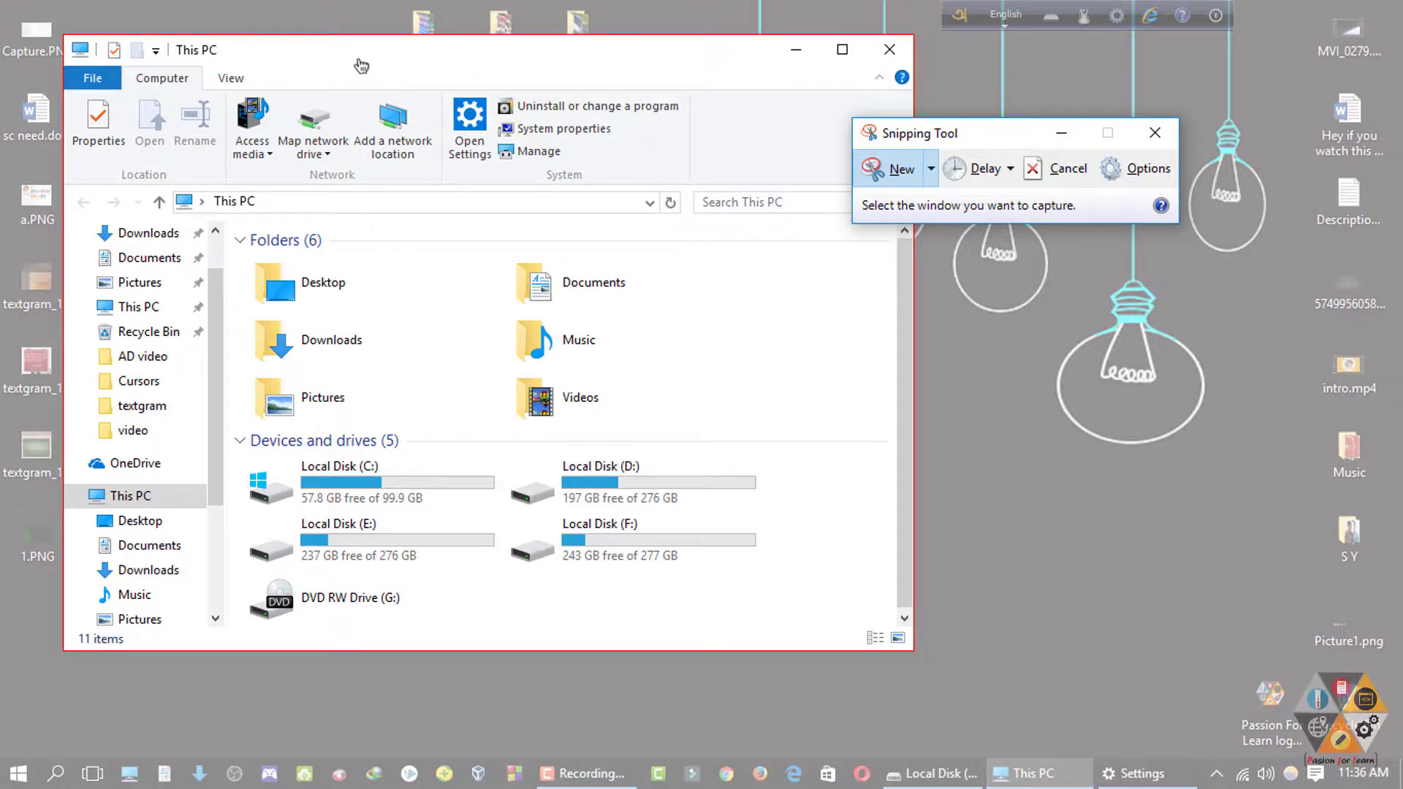
pyautogui.click(928, 168)
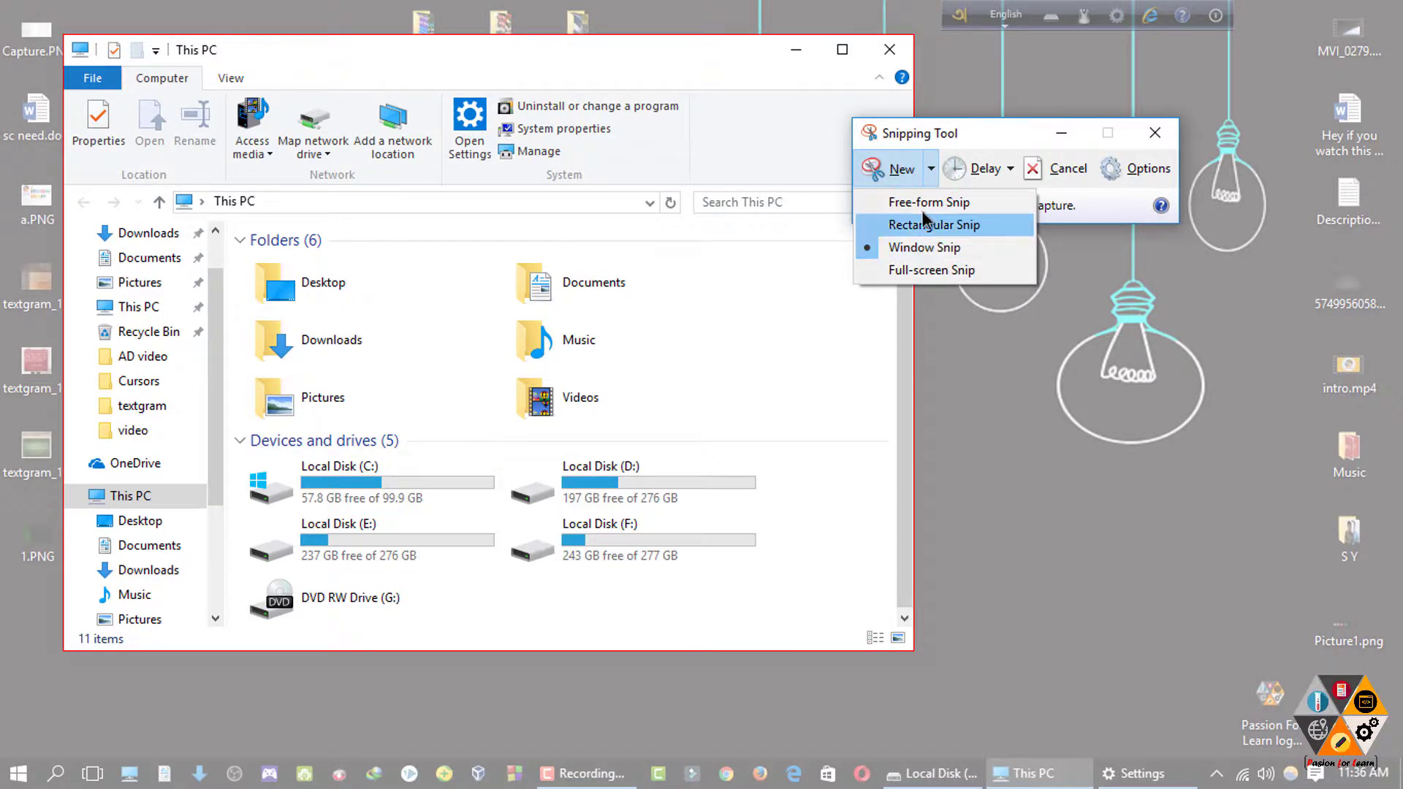
pyautogui.click(924, 203)
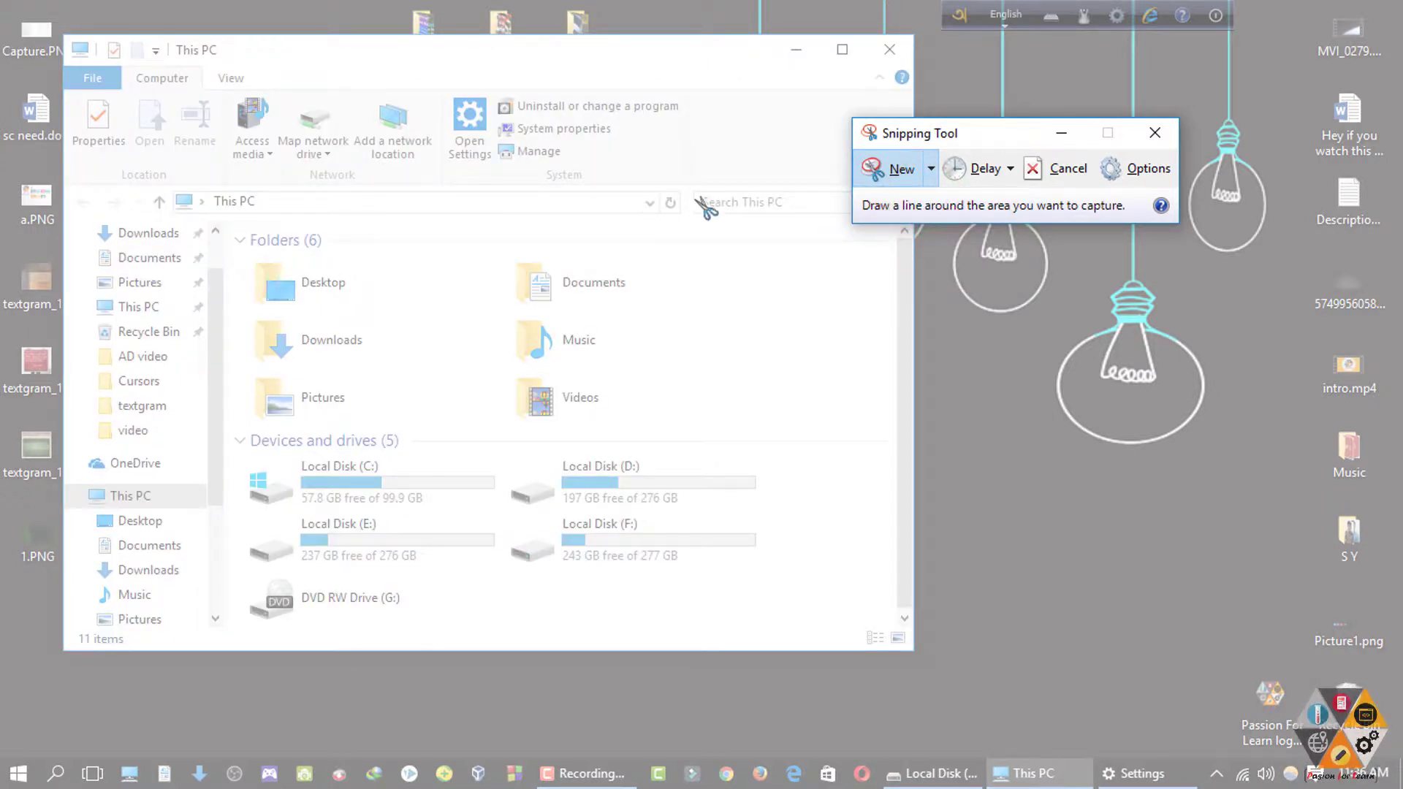
pyautogui.moveTo(595, 151); pyautogui.dragTo(455, 296)
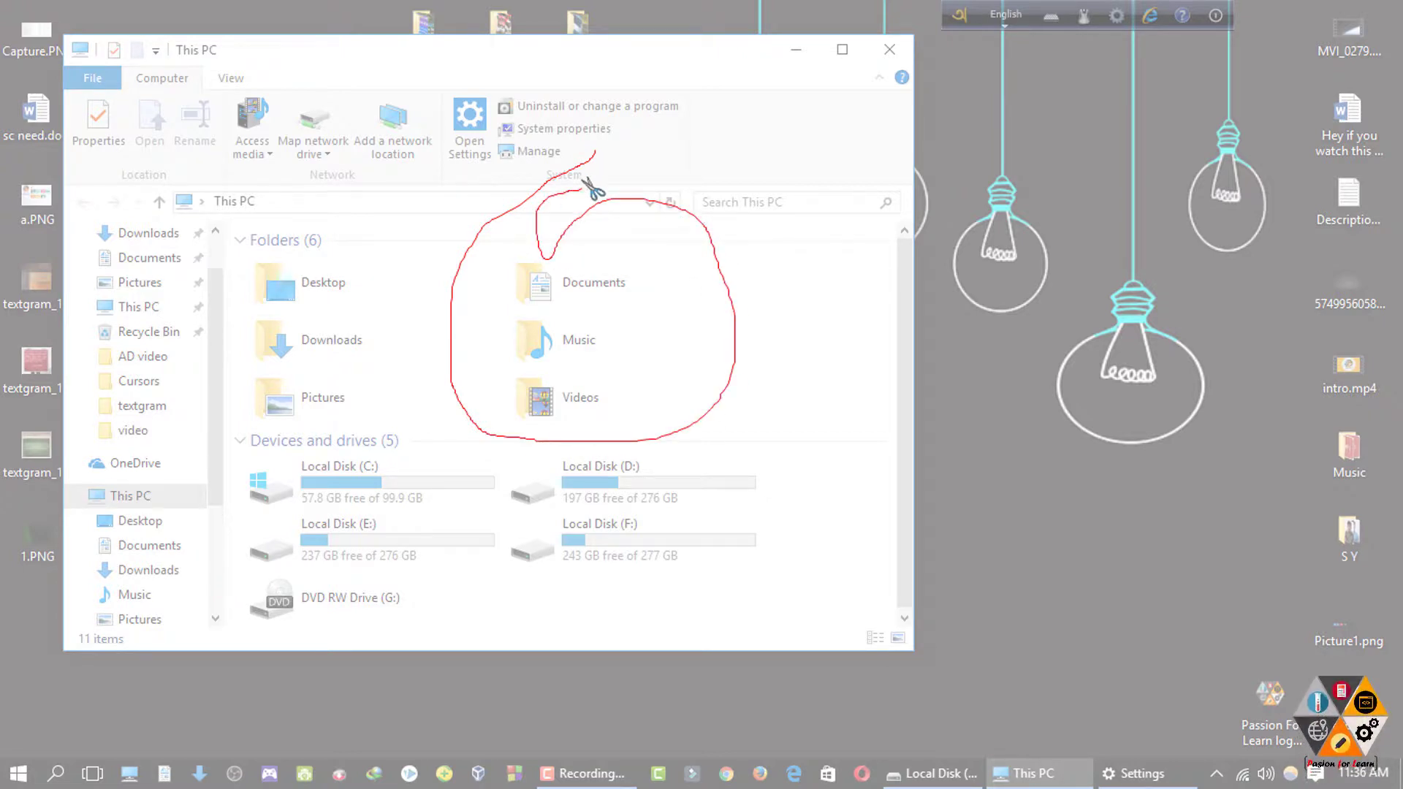
pyautogui.moveTo(595, 157); pyautogui.dragTo(597, 159)
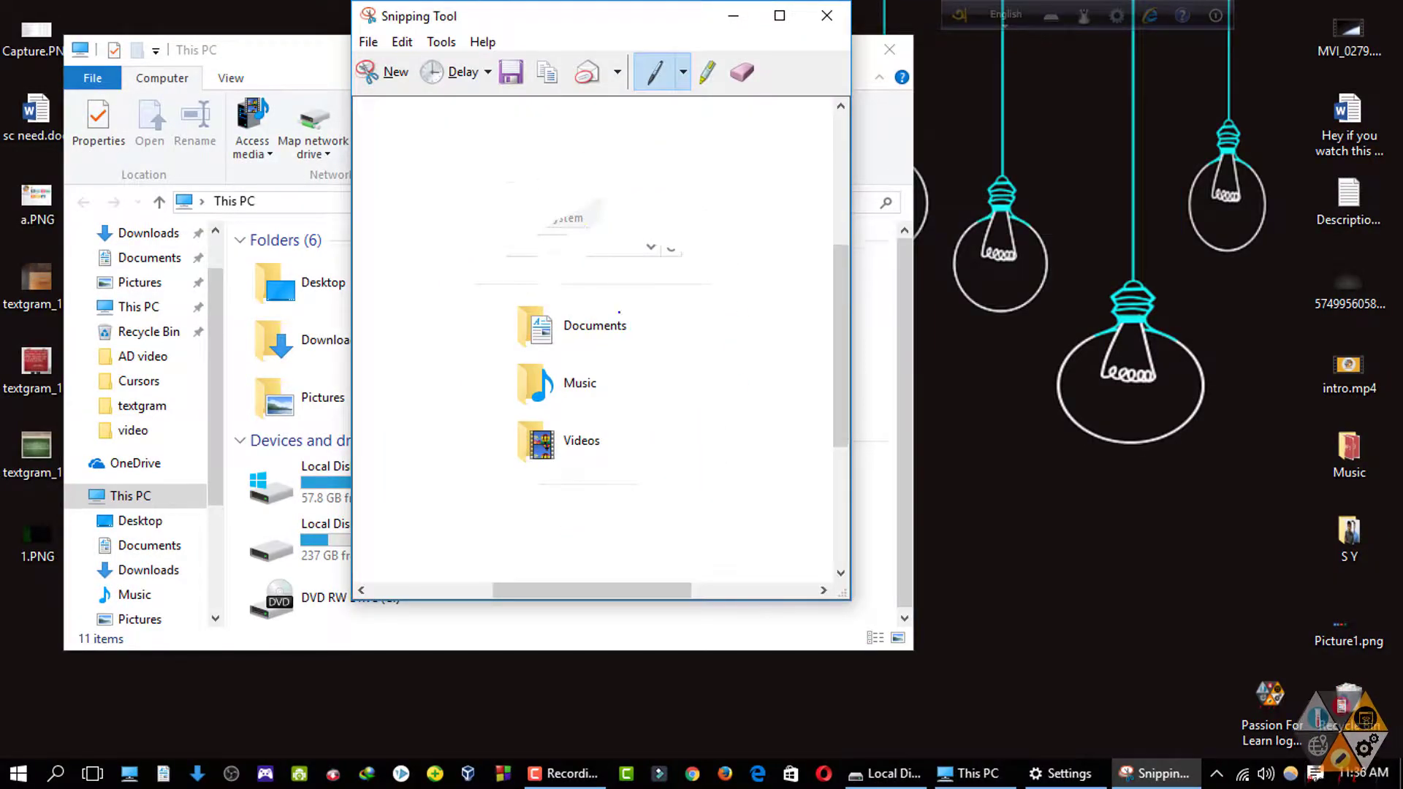
pyautogui.scroll(-2, 596, 344)
pyautogui.scroll(2, 595, 343)
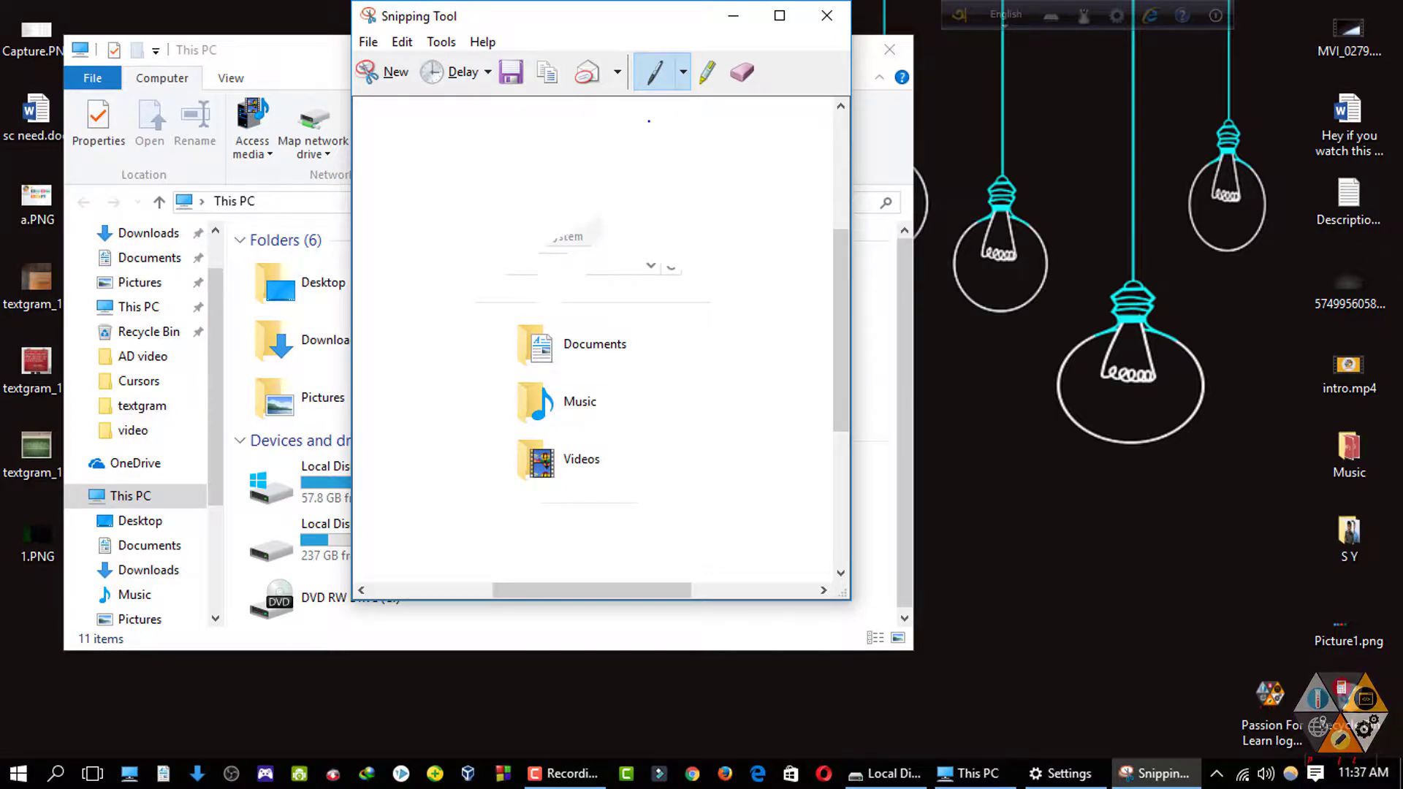
# Step: Start a new capture, switch the type to Rectangular Snip and capture the central part of the This PC window
pyautogui.click(386, 71)
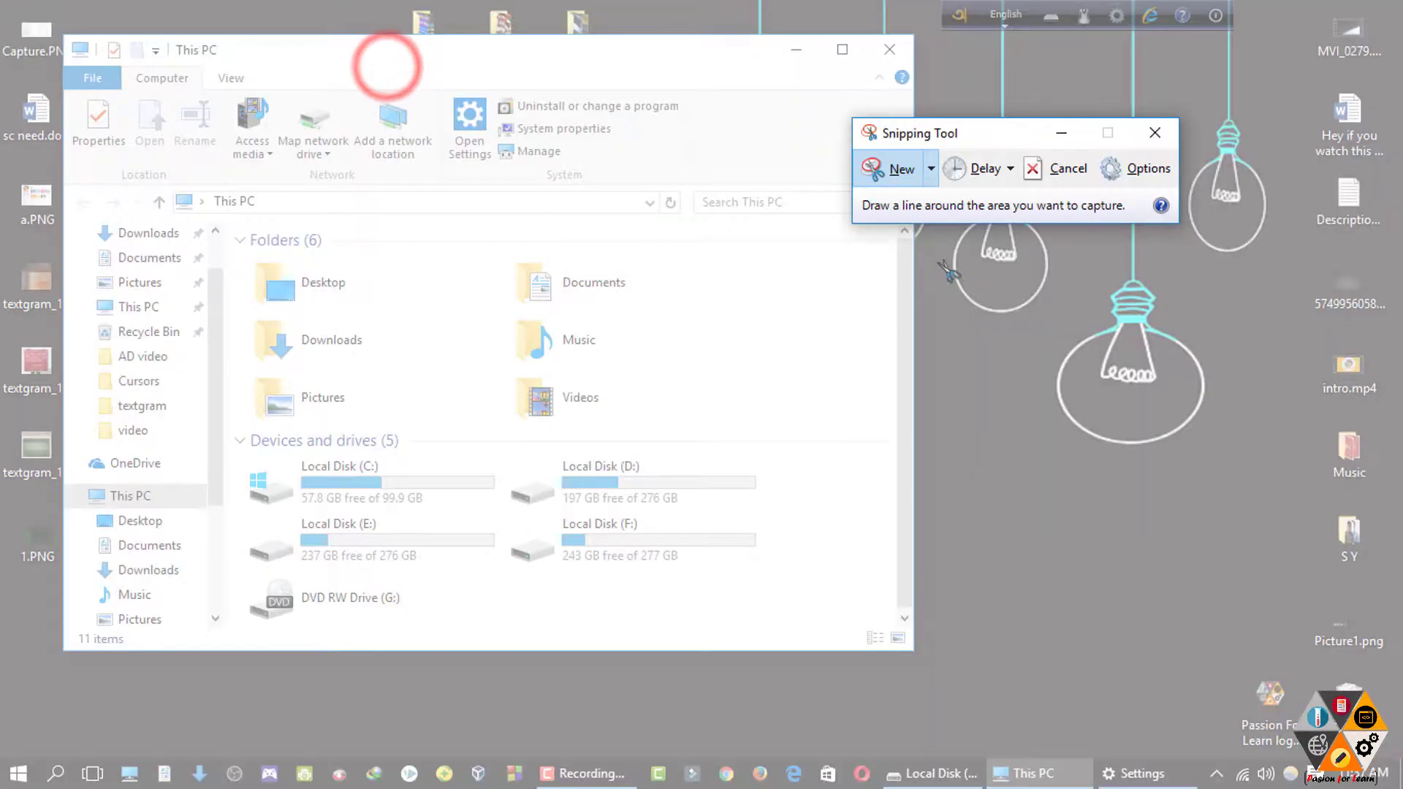
pyautogui.click(931, 168)
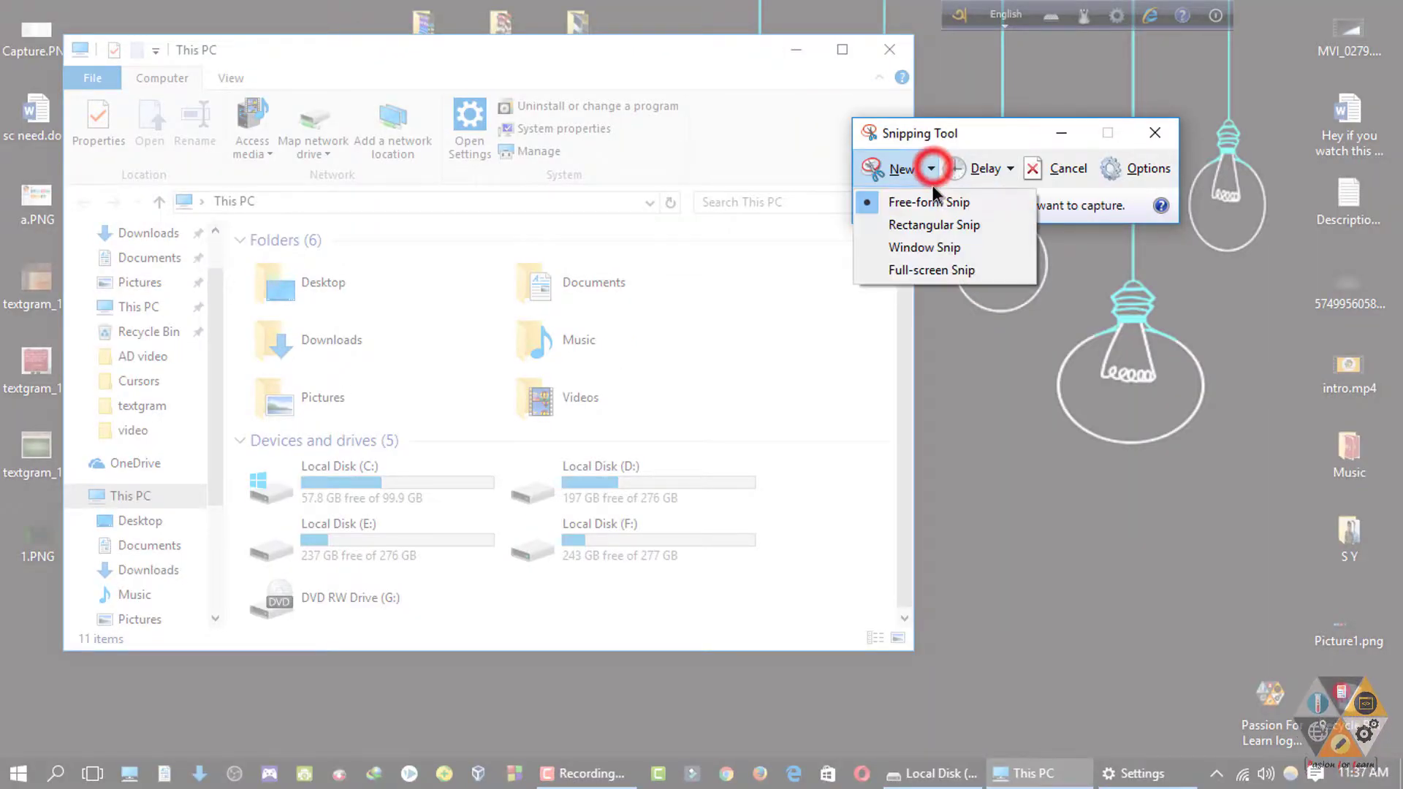
pyautogui.click(928, 226)
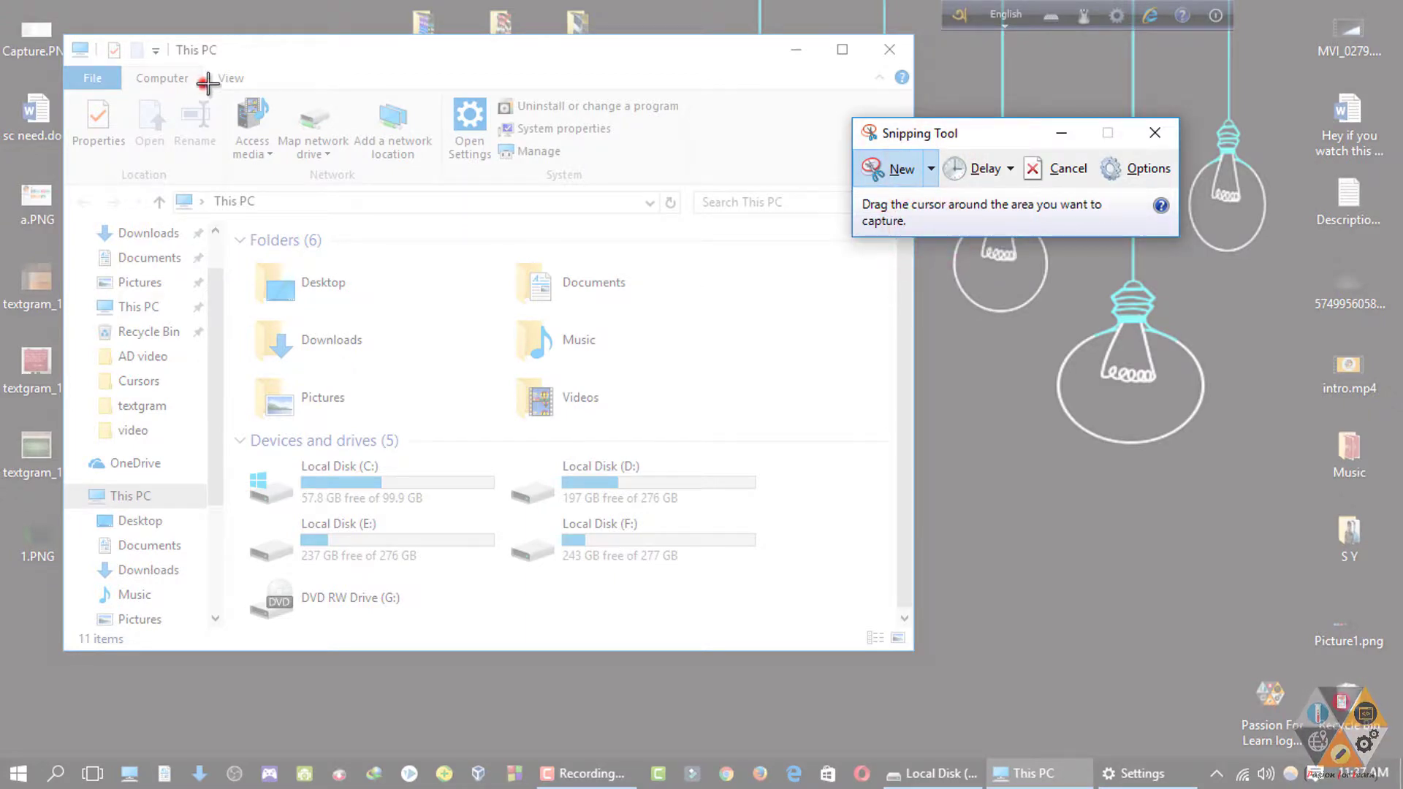
pyautogui.moveTo(208, 84); pyautogui.dragTo(720, 561)
pyautogui.click(133, 75)
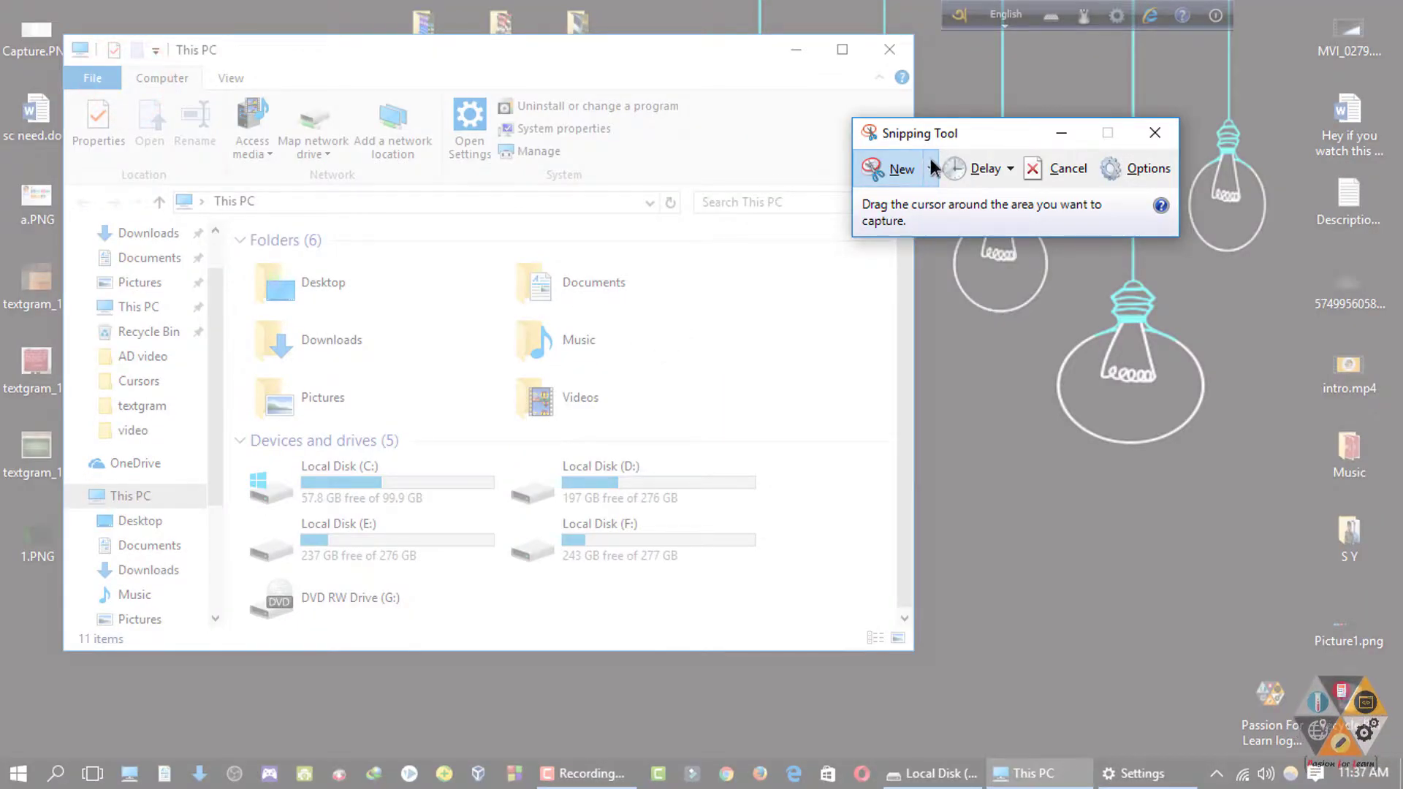
pyautogui.click(931, 165)
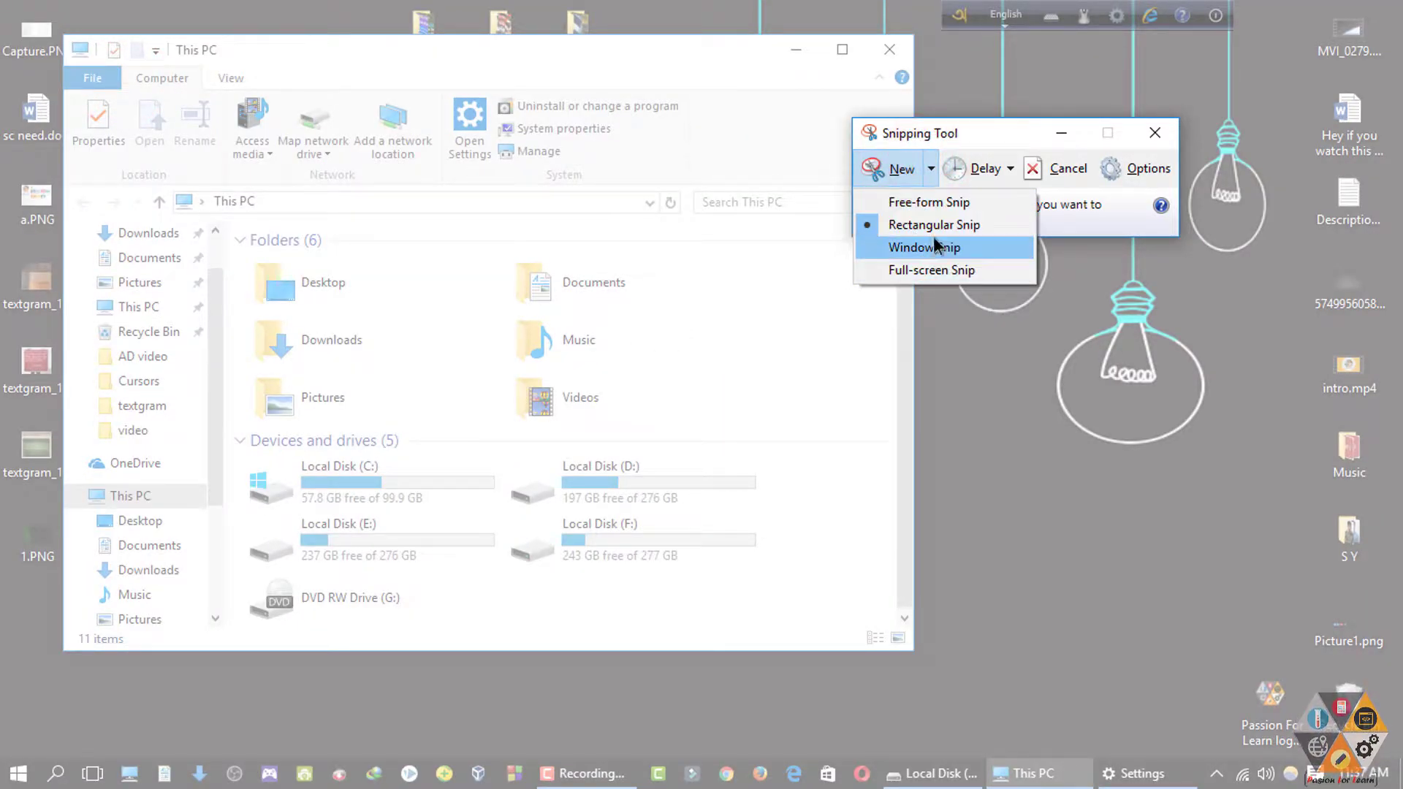
pyautogui.press('Escape')
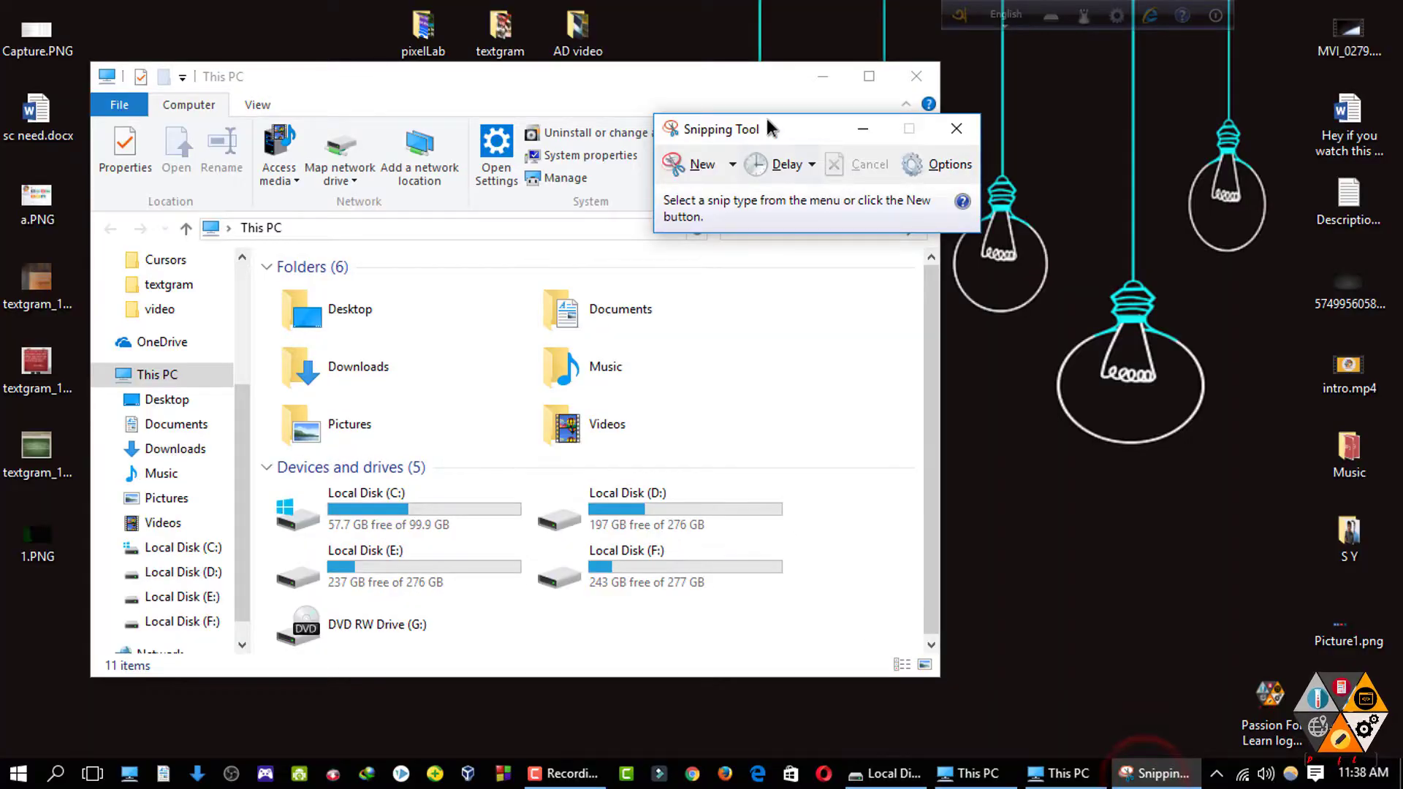
# Step: Move the Snipping Tool window clear of the This PC window and set the snip delay to 0
pyautogui.moveTo(767, 123); pyautogui.dragTo(1068, 179)
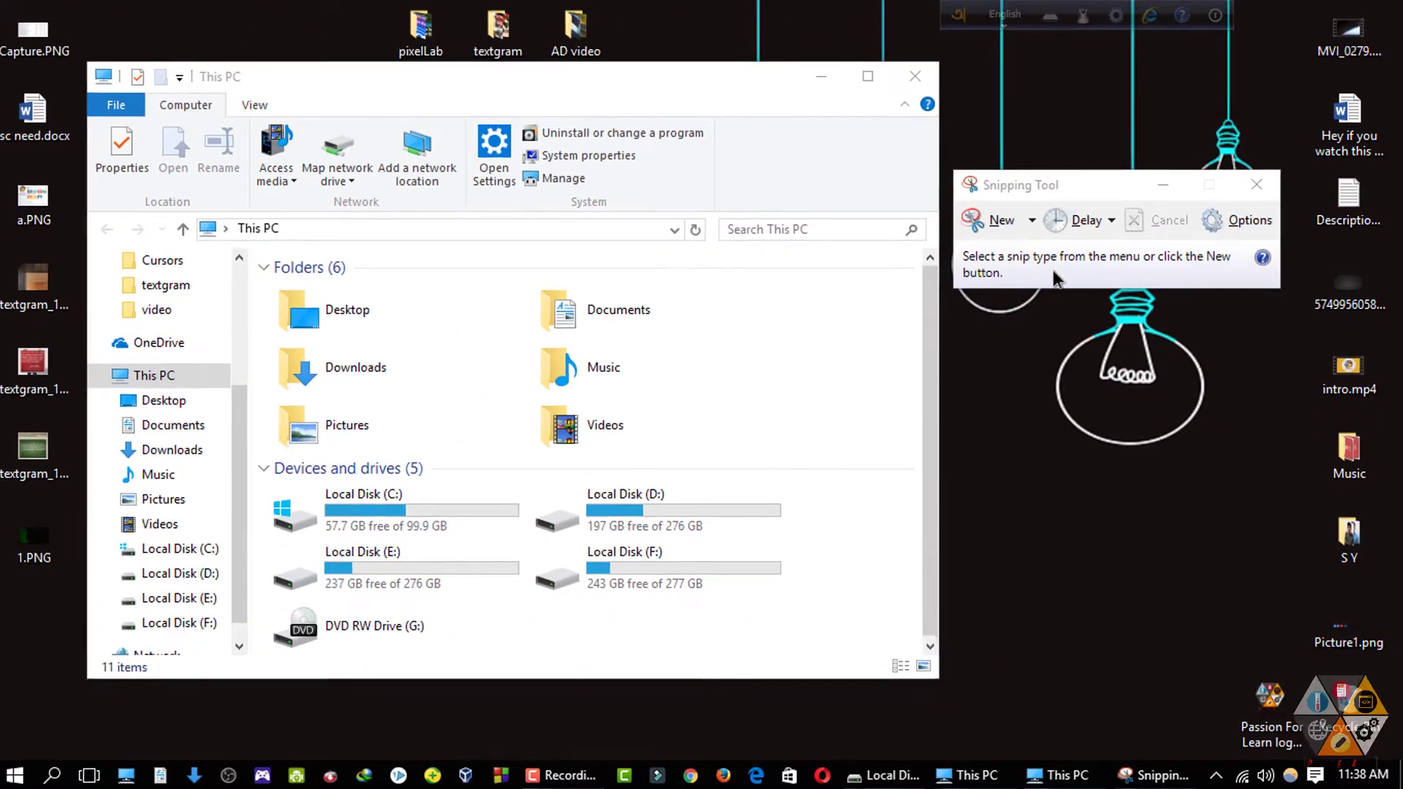
pyautogui.click(1077, 218)
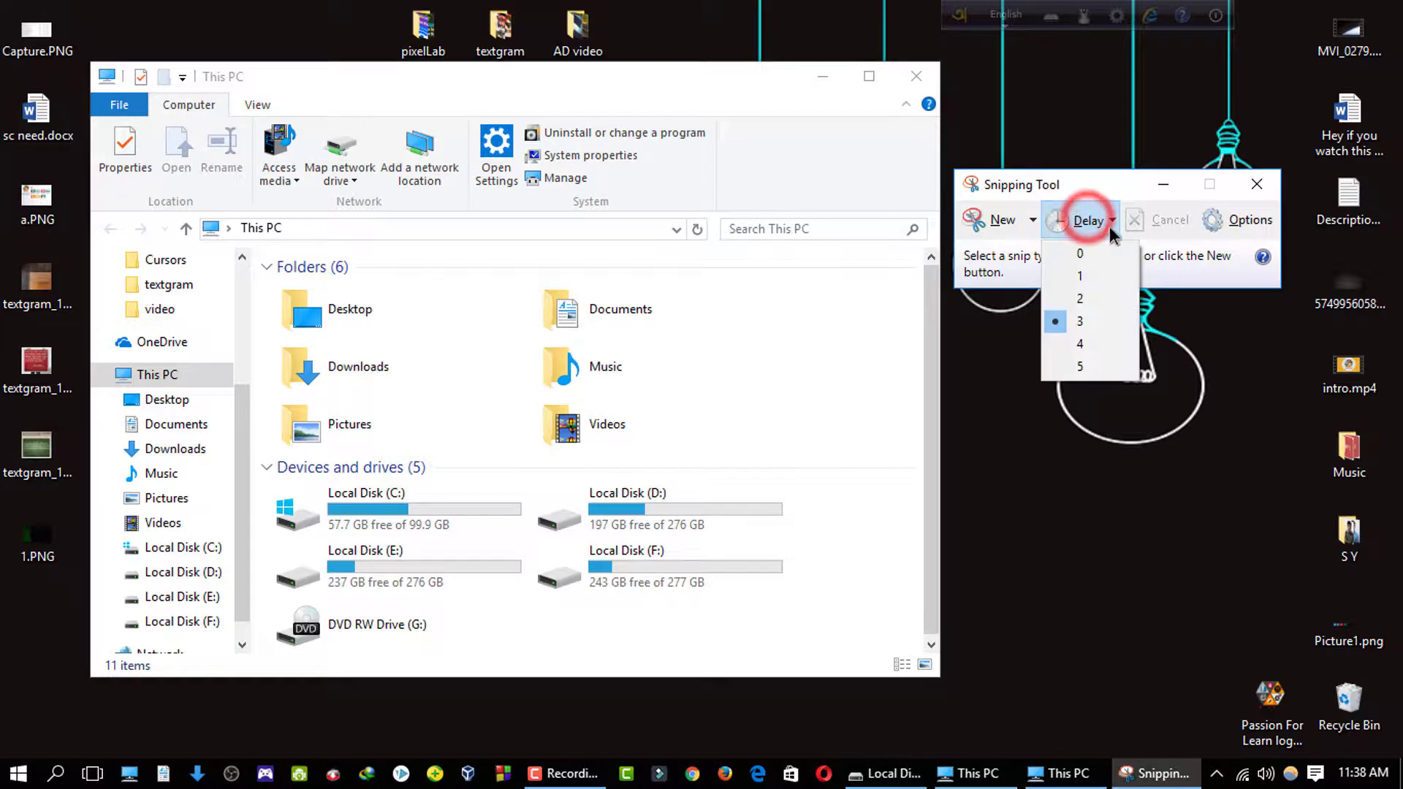
pyautogui.click(1080, 253)
# Step: Try snip delays of 1, 3 and 5 seconds, and return the delay to 0
pyautogui.click(1086, 220)
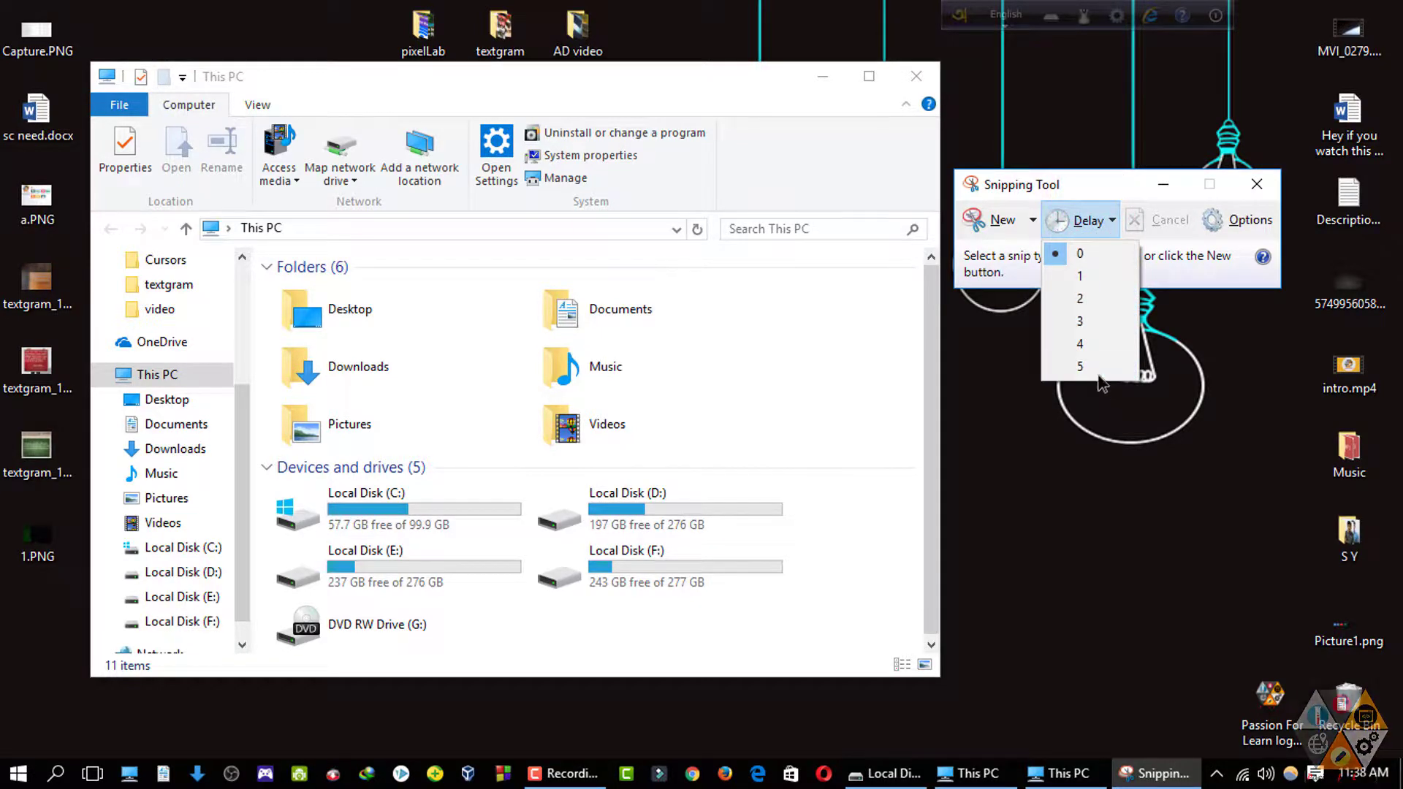
pyautogui.click(1100, 284)
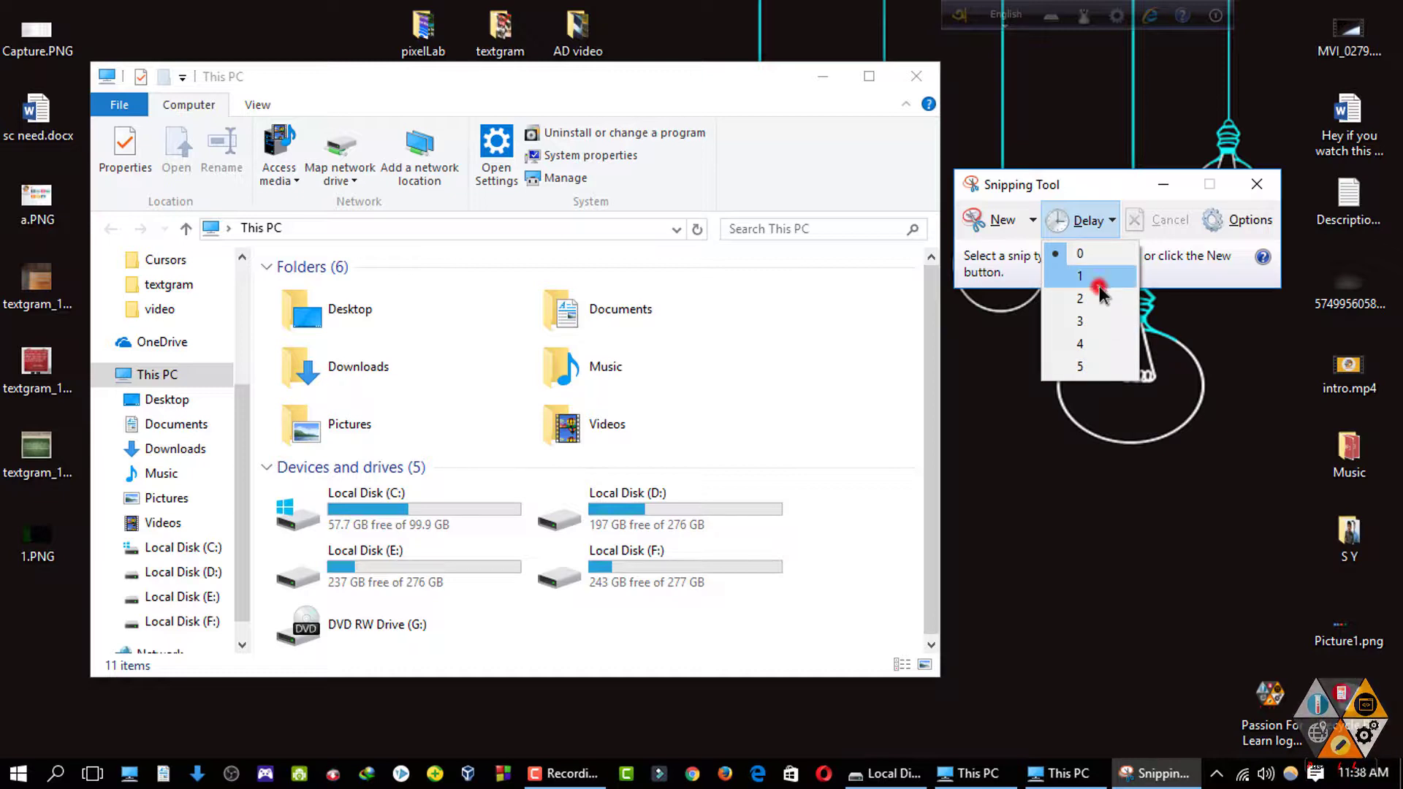
pyautogui.click(1086, 221)
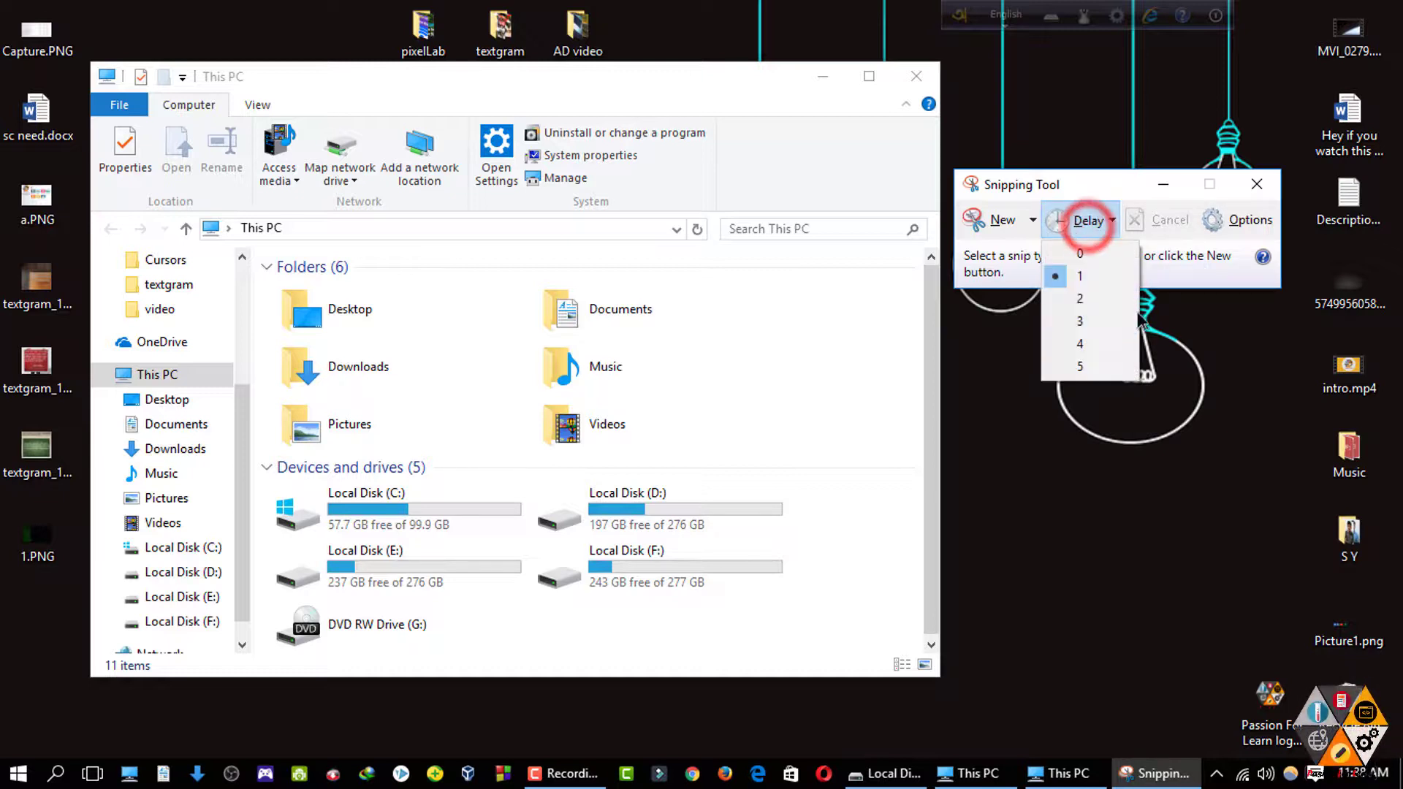
pyautogui.click(1082, 320)
pyautogui.click(1086, 220)
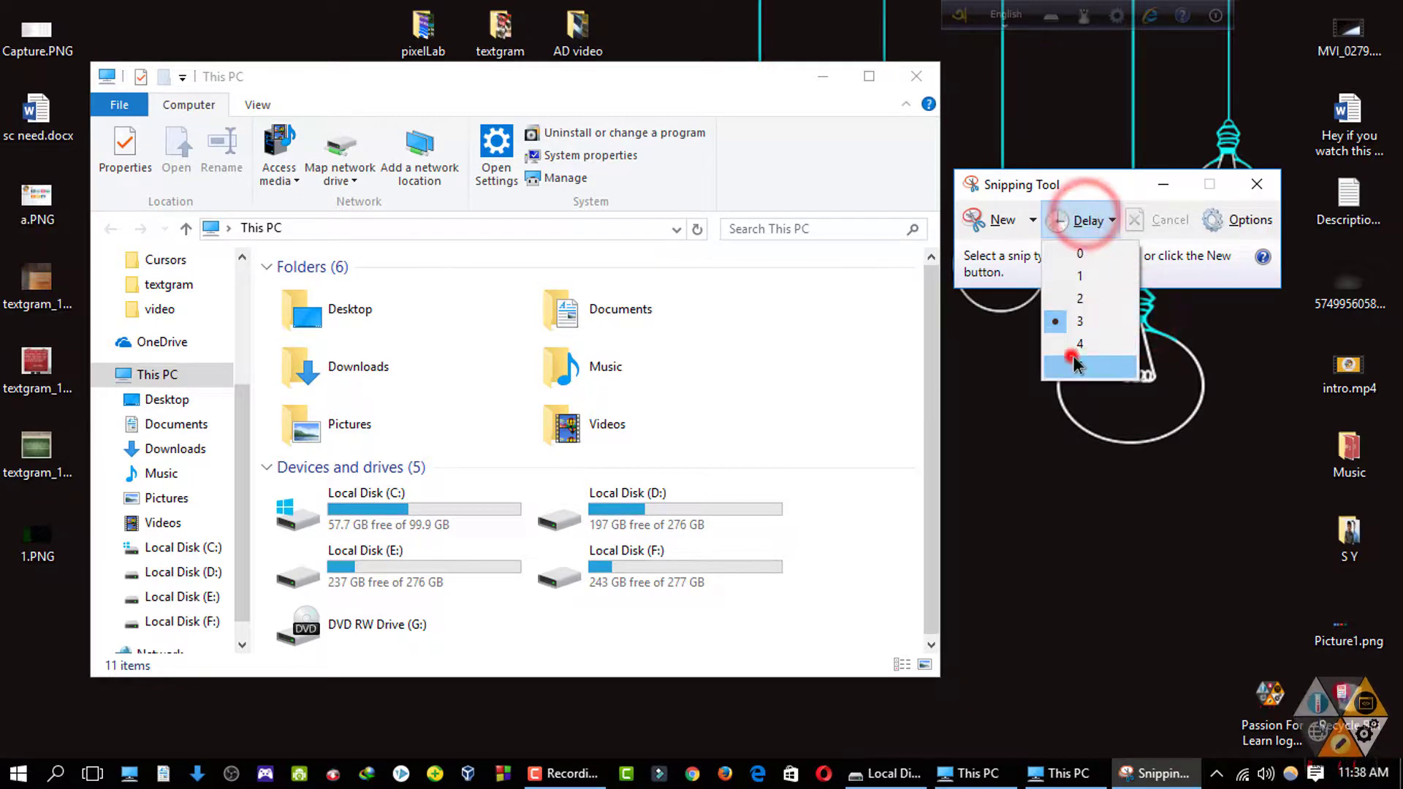
pyautogui.click(1074, 363)
pyautogui.click(1089, 219)
pyautogui.click(1094, 255)
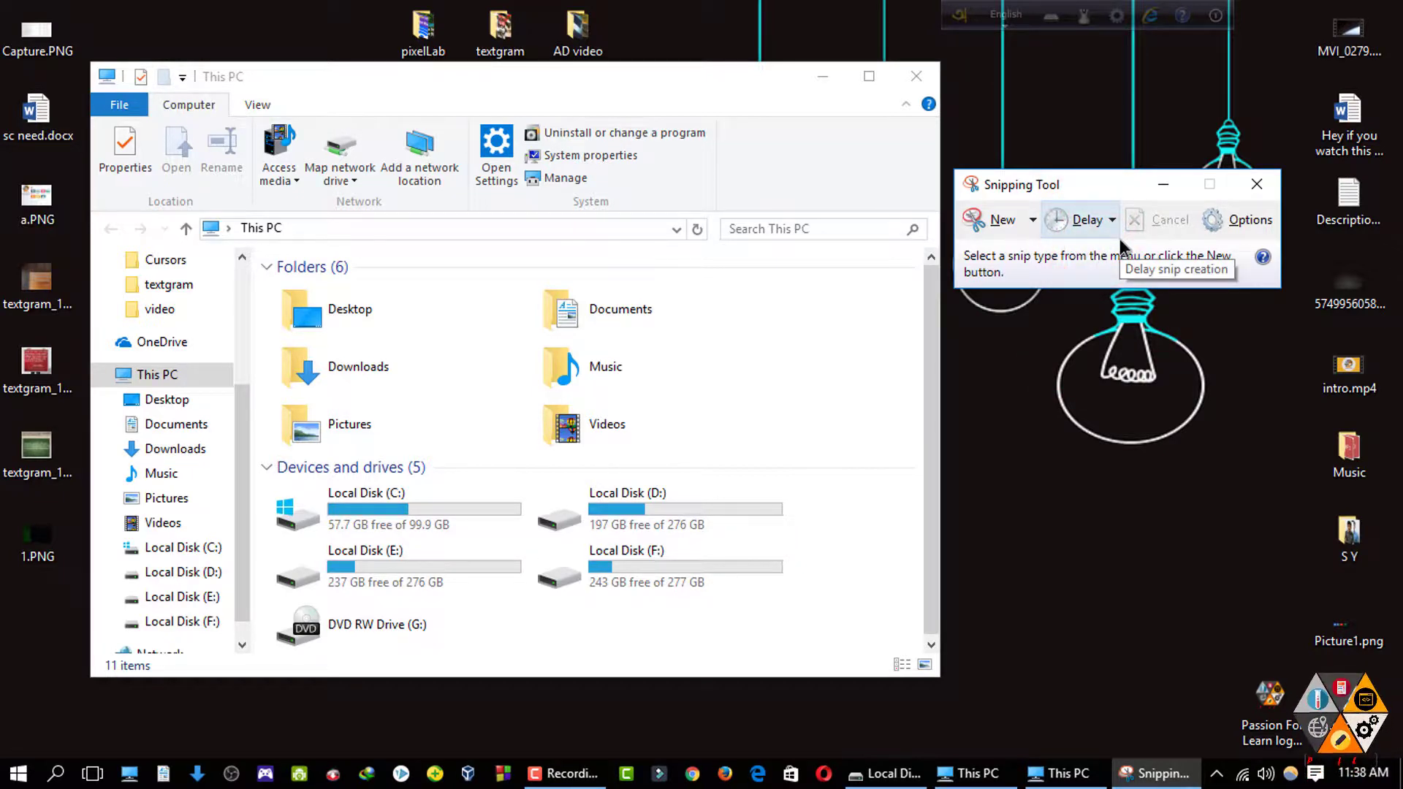
# Step: Try a 3-second snip delay, and change the delay back to 0
pyautogui.click(1105, 221)
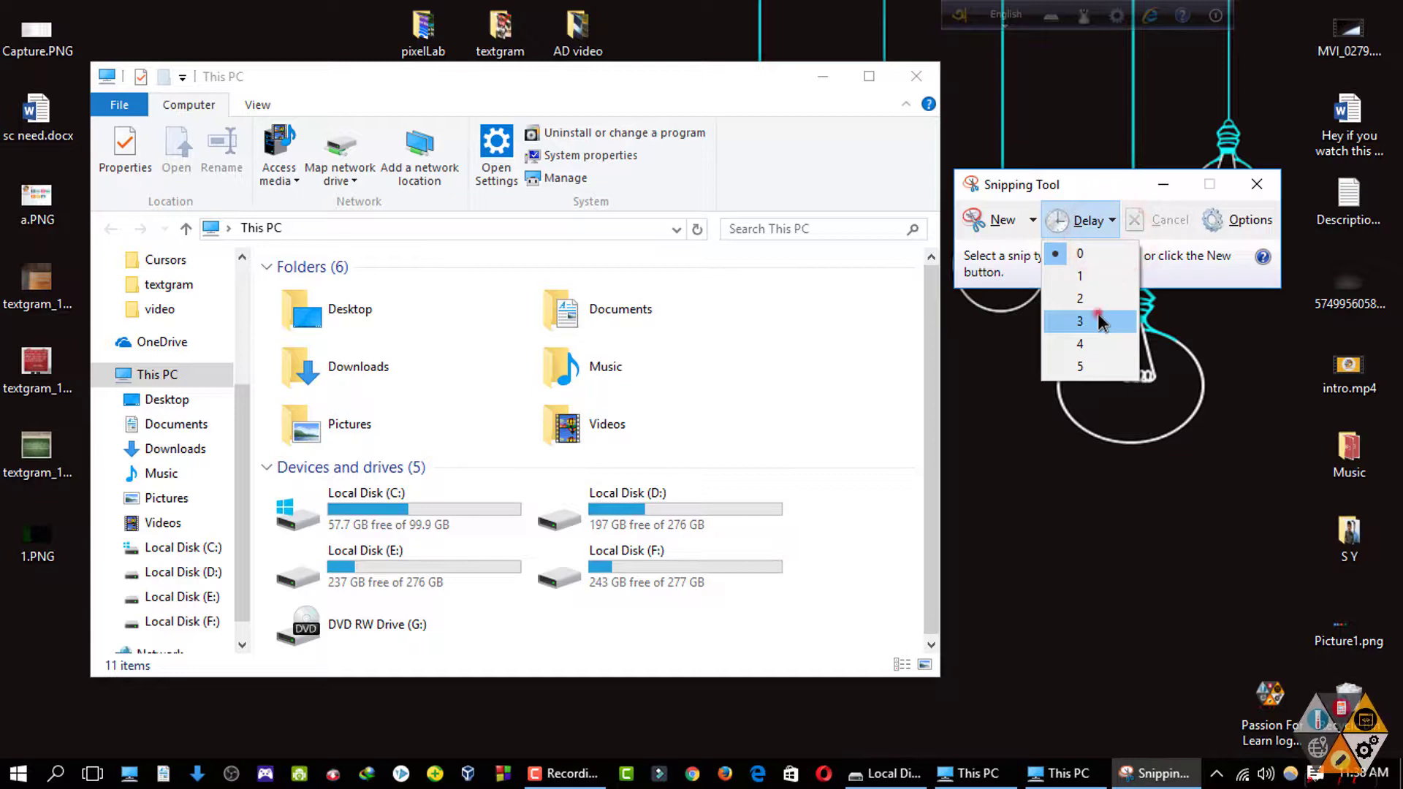
pyautogui.click(1098, 320)
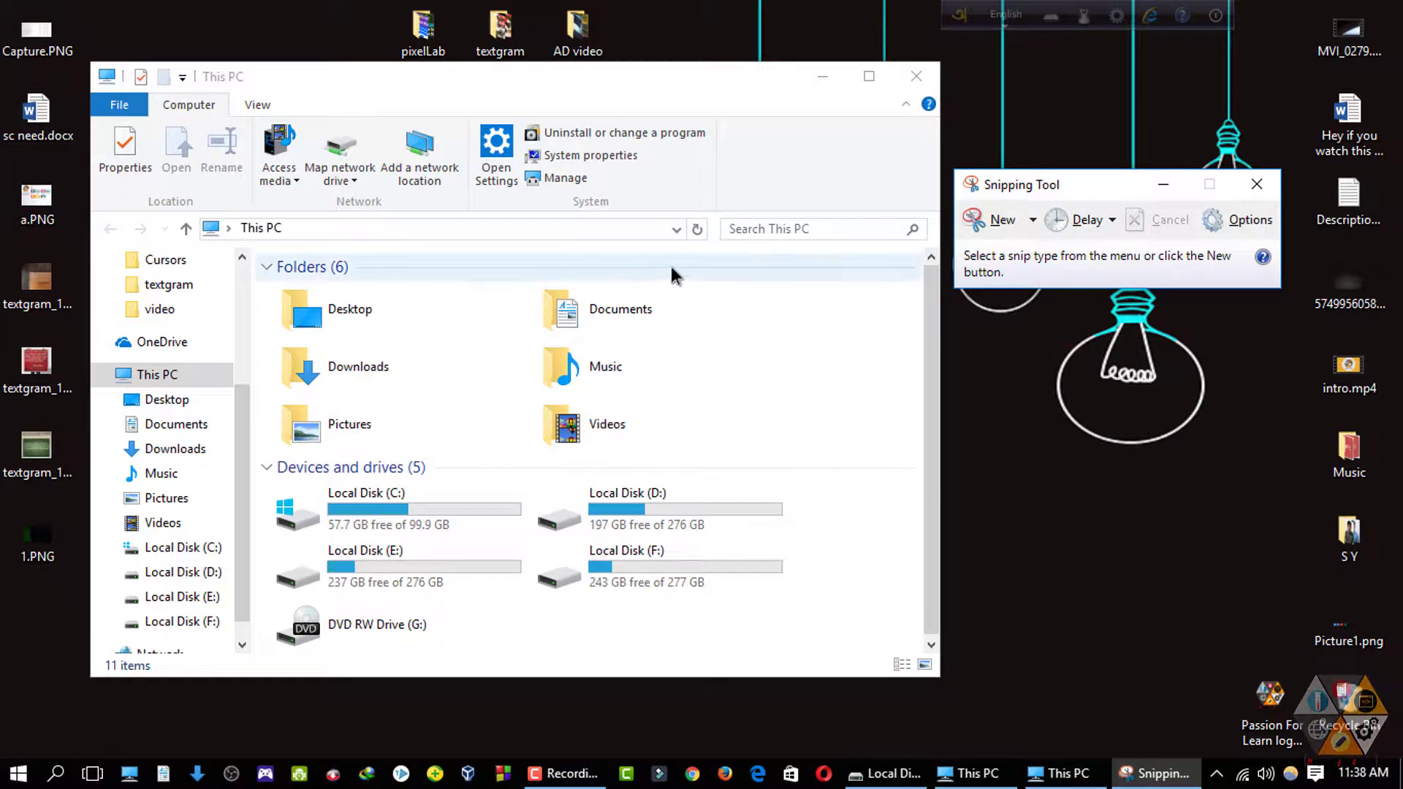
pyautogui.click(1095, 221)
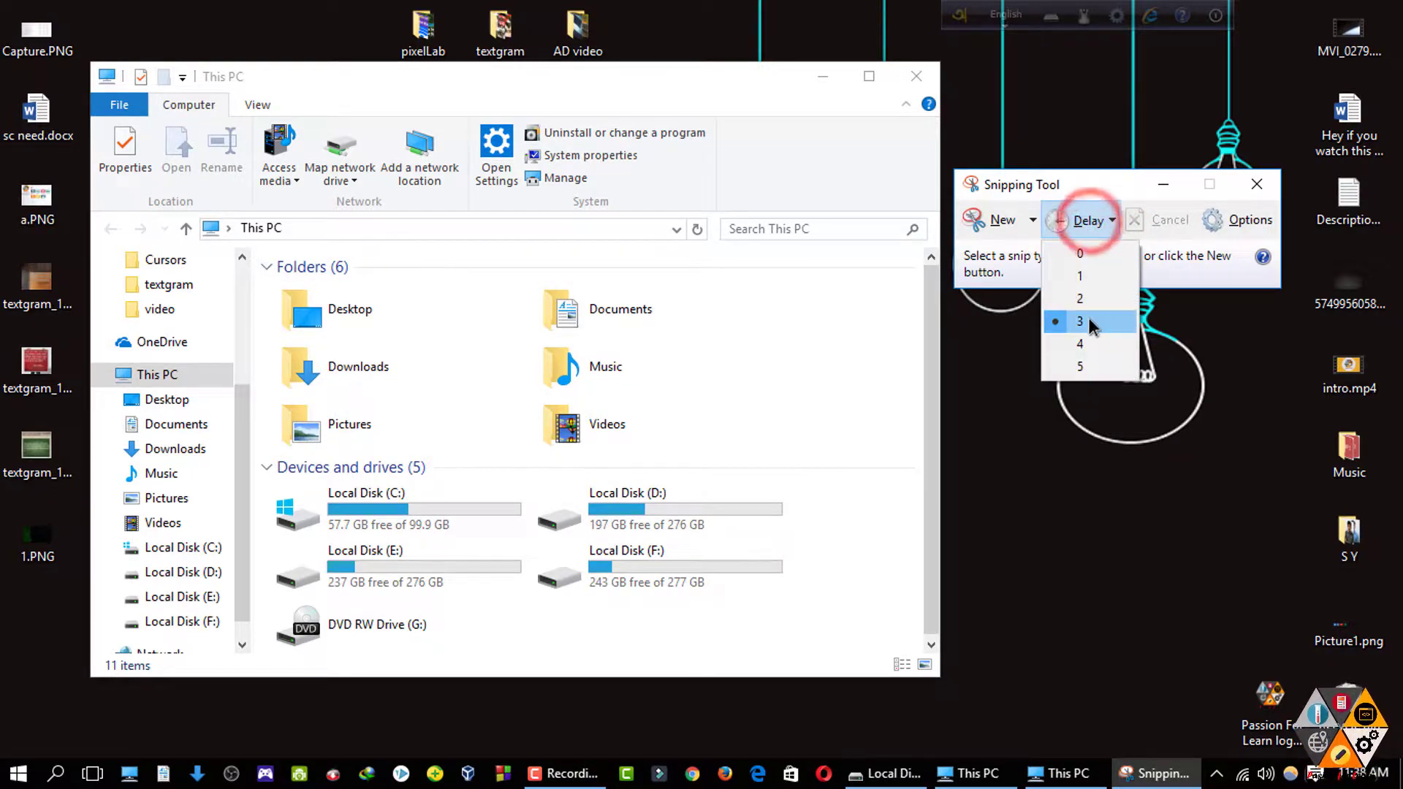
pyautogui.click(1088, 276)
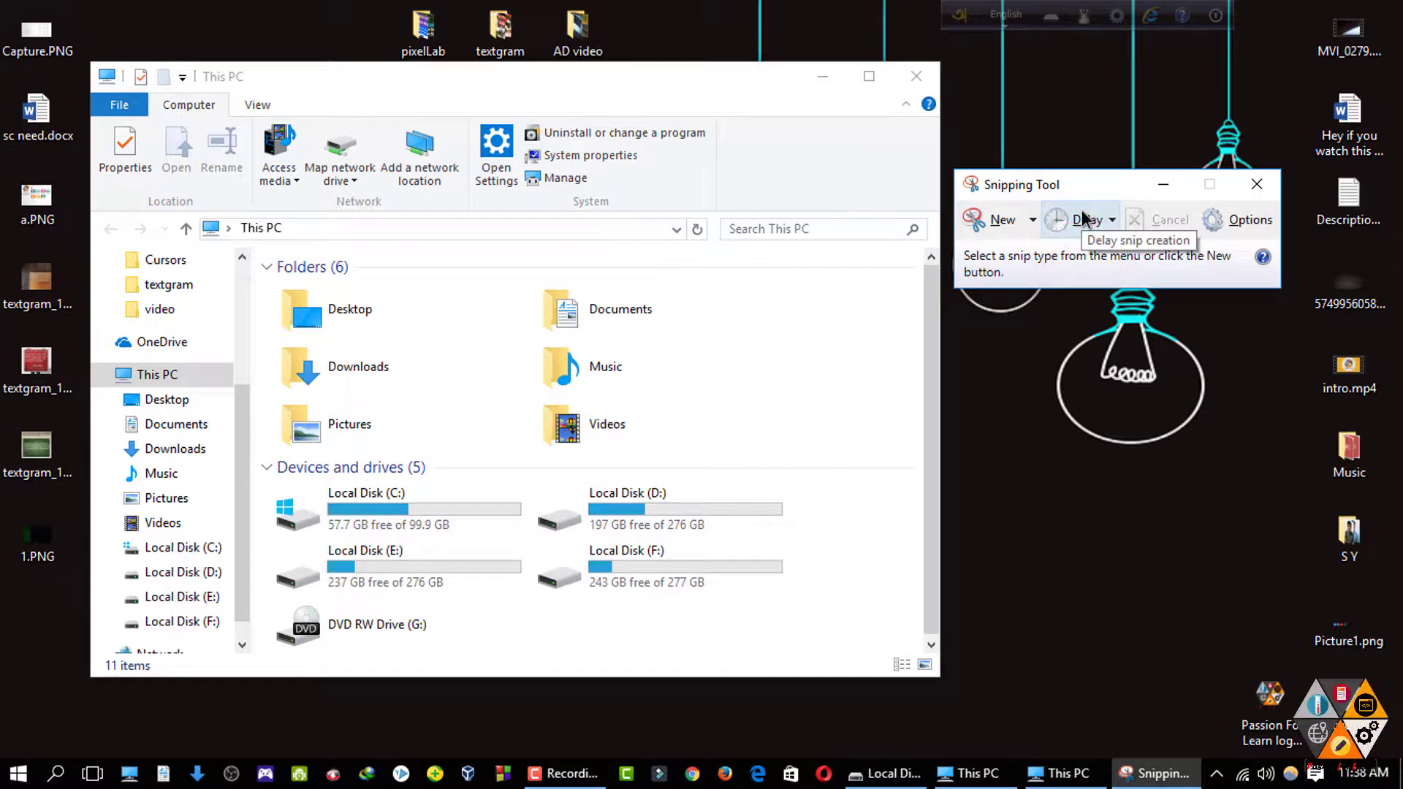
# Step: Try to snip the open Start menu without a delay, cancel the capture and reopen the Start menu
pyautogui.press('super')
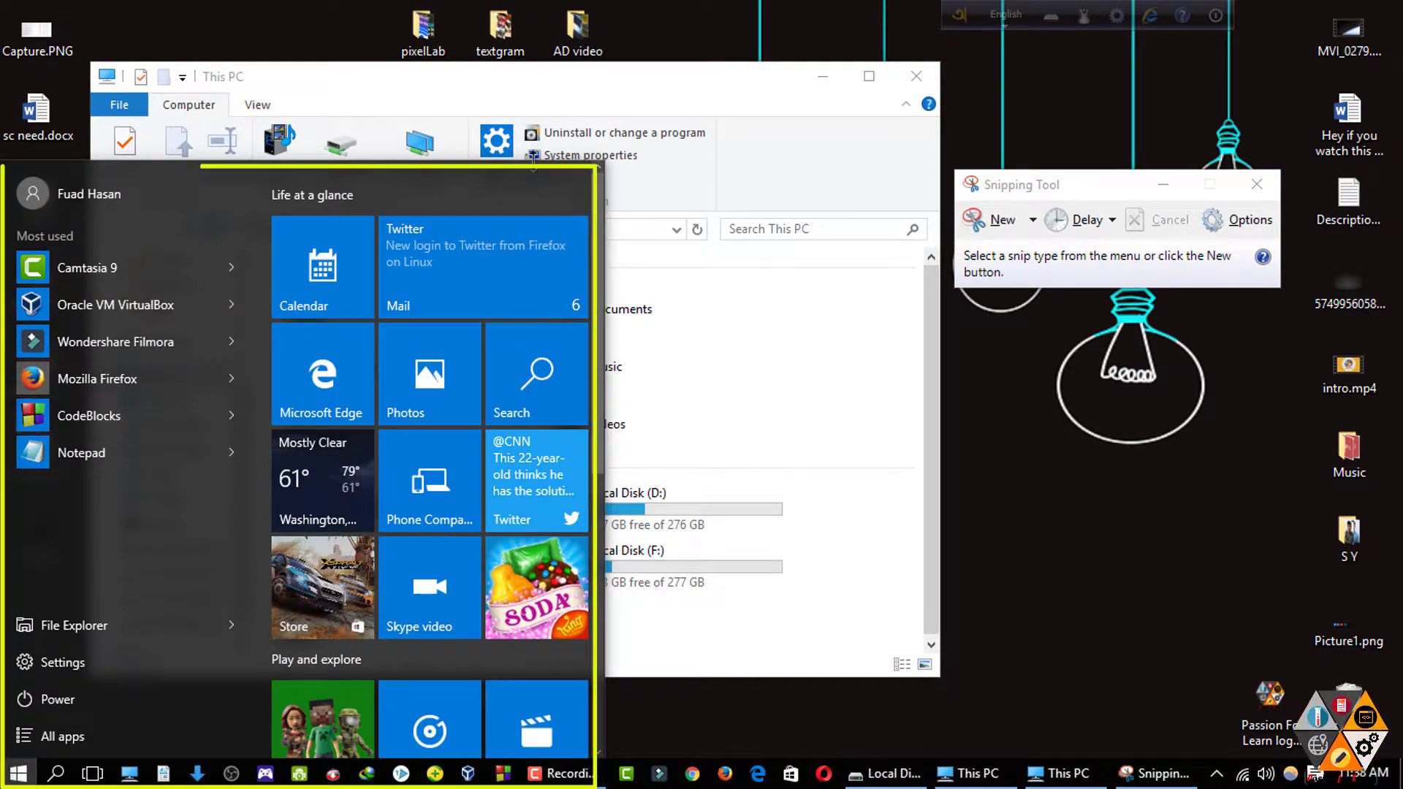
pyautogui.click(1000, 219)
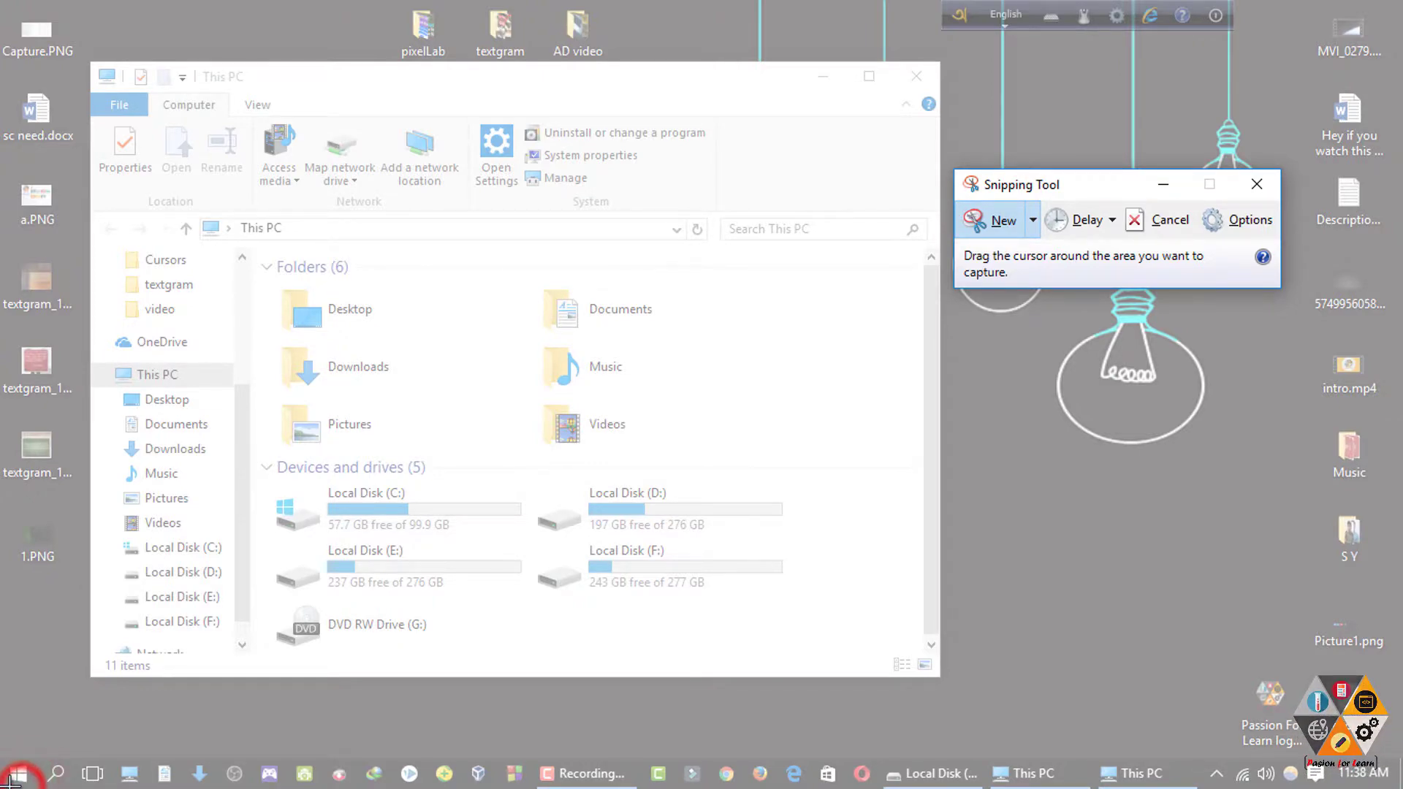
pyautogui.press('Escape')
pyautogui.press('super')
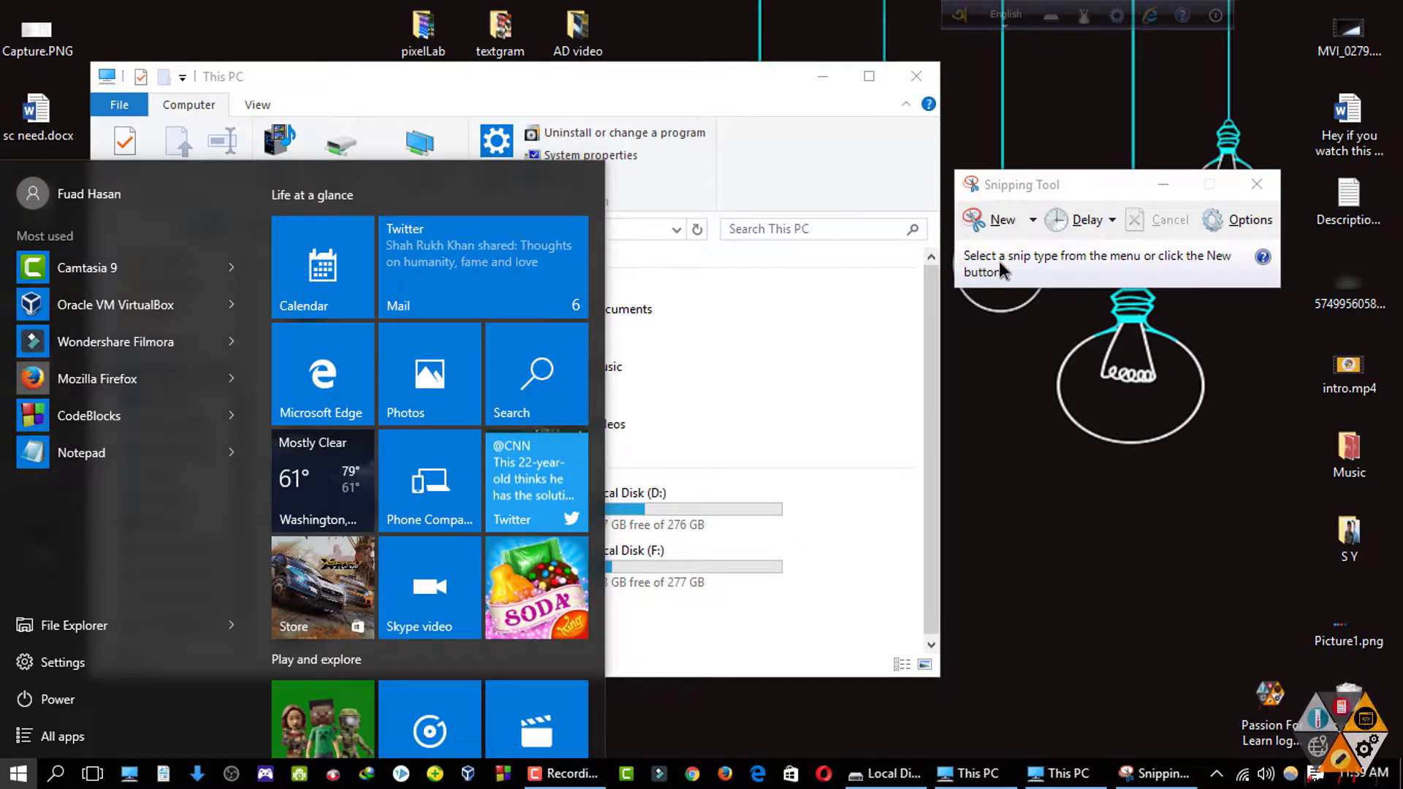
# Step: Set a 2-second snip delay, start a new snip, open the Start menu and capture it with a rectangular selection
pyautogui.click(1074, 221)
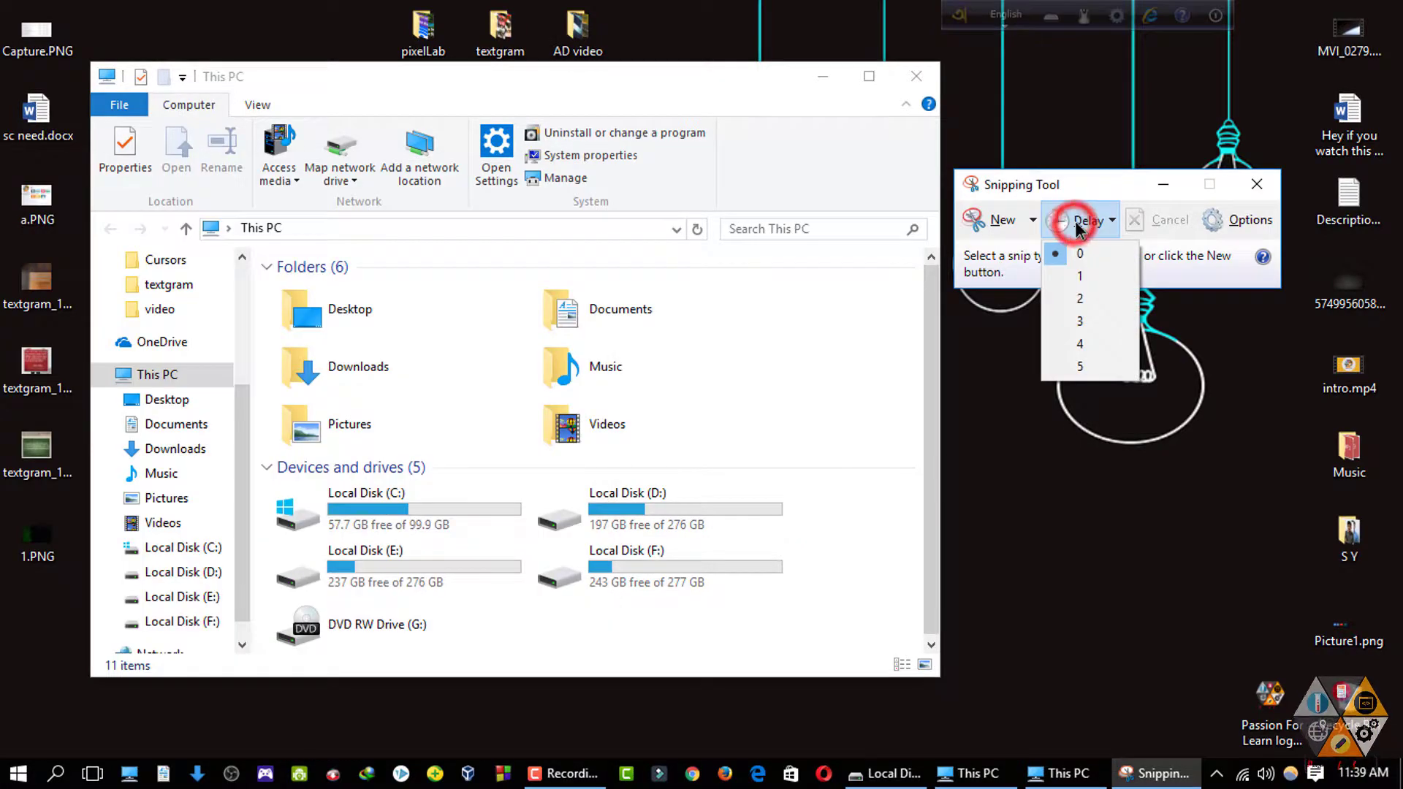
pyautogui.click(1080, 298)
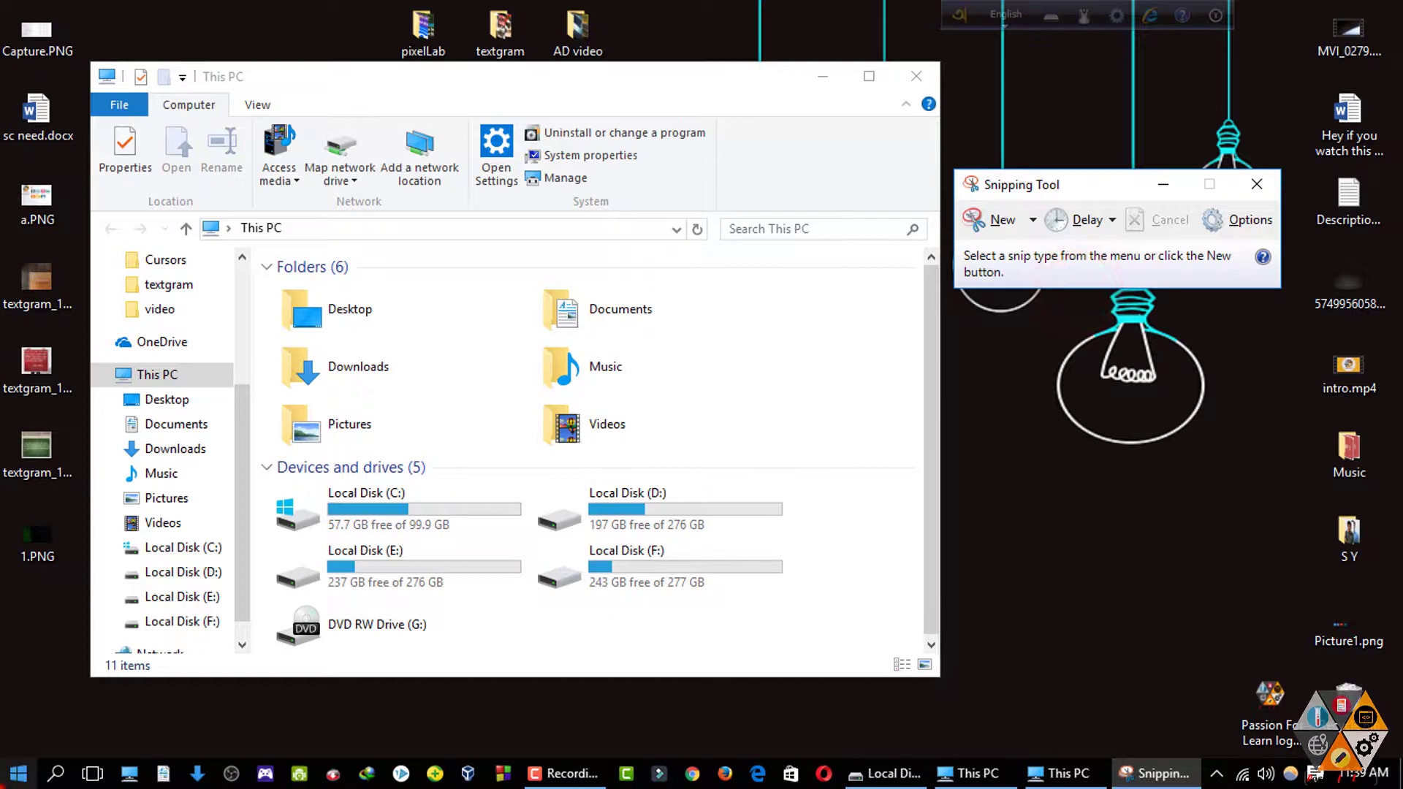
pyautogui.click(16, 773)
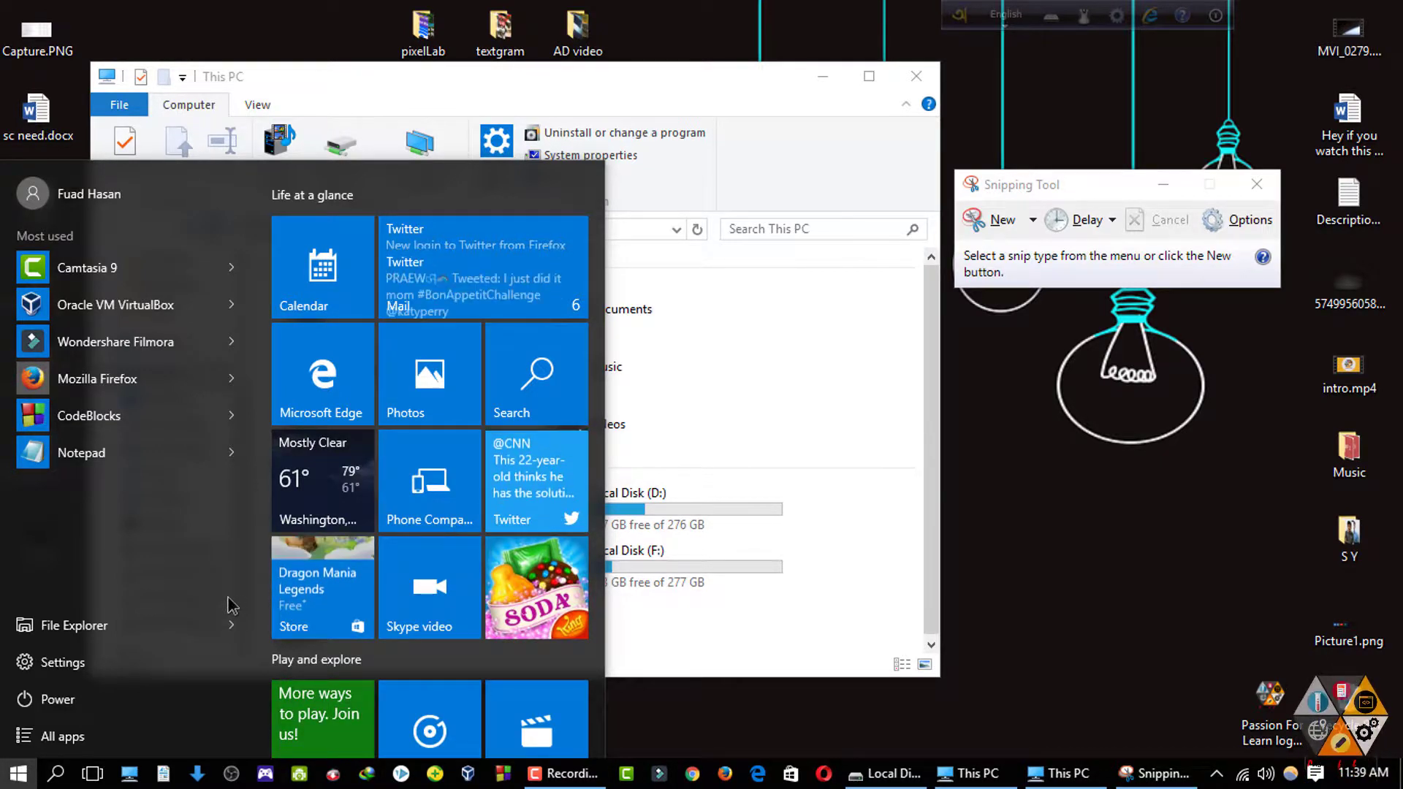
pyautogui.click(1000, 216)
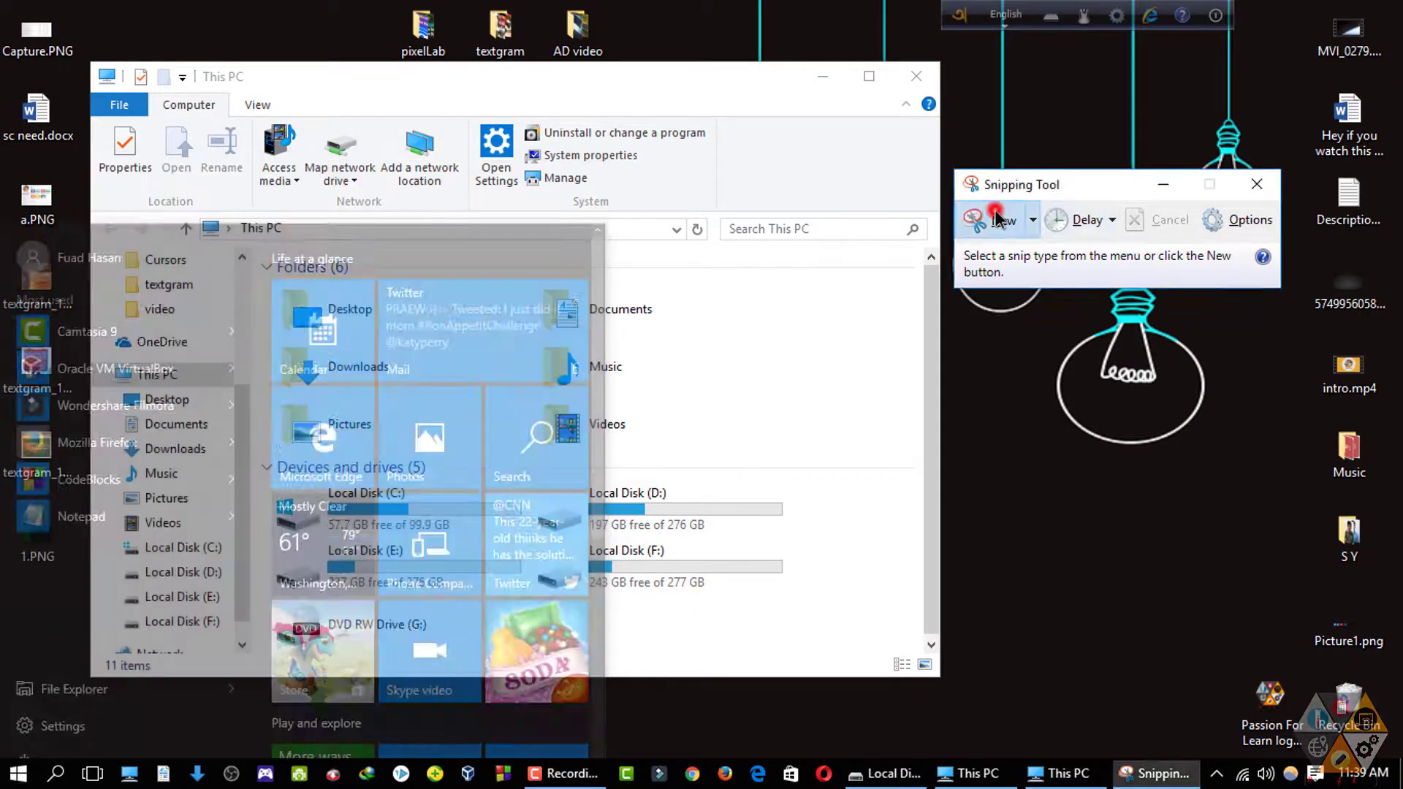
pyautogui.click(18, 774)
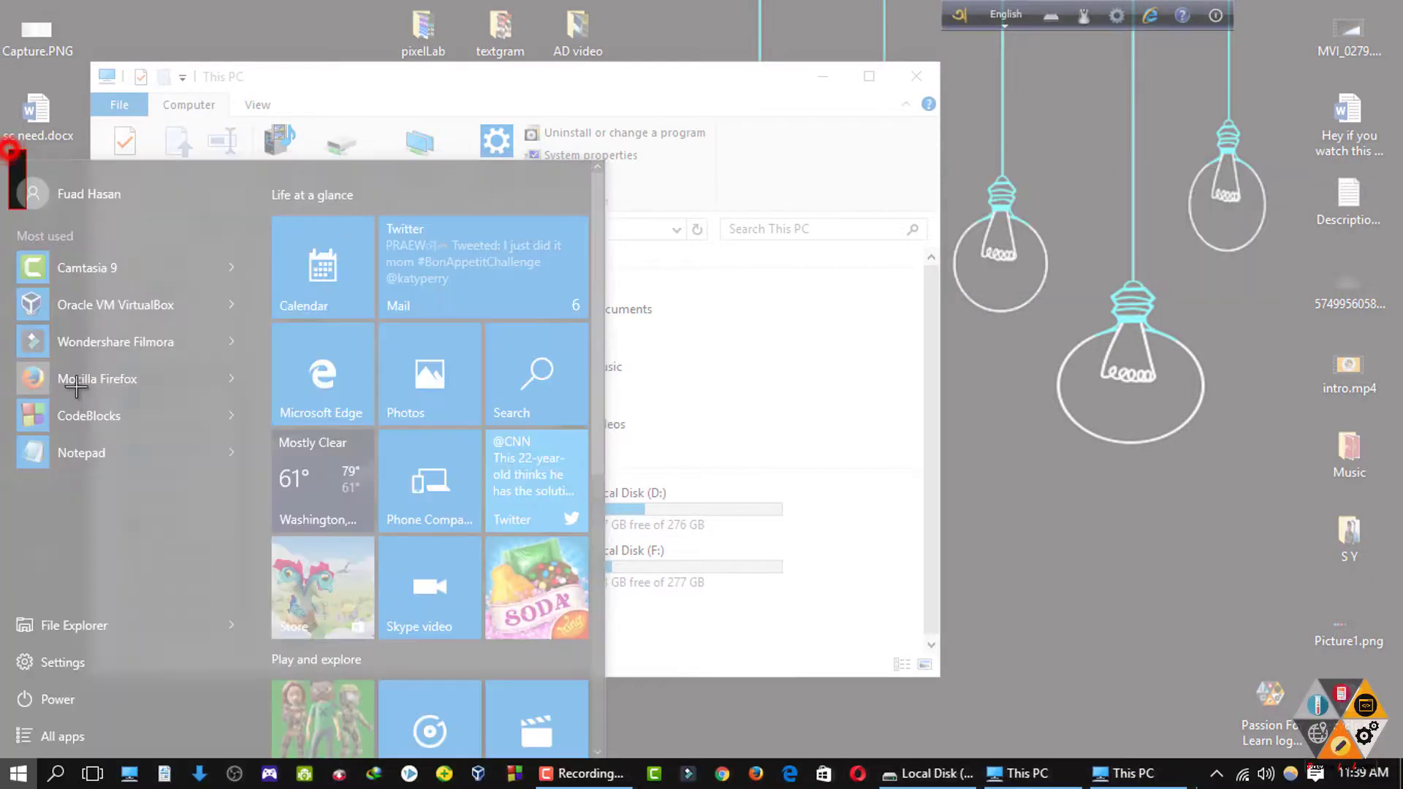
pyautogui.moveTo(9, 150); pyautogui.dragTo(593, 780)
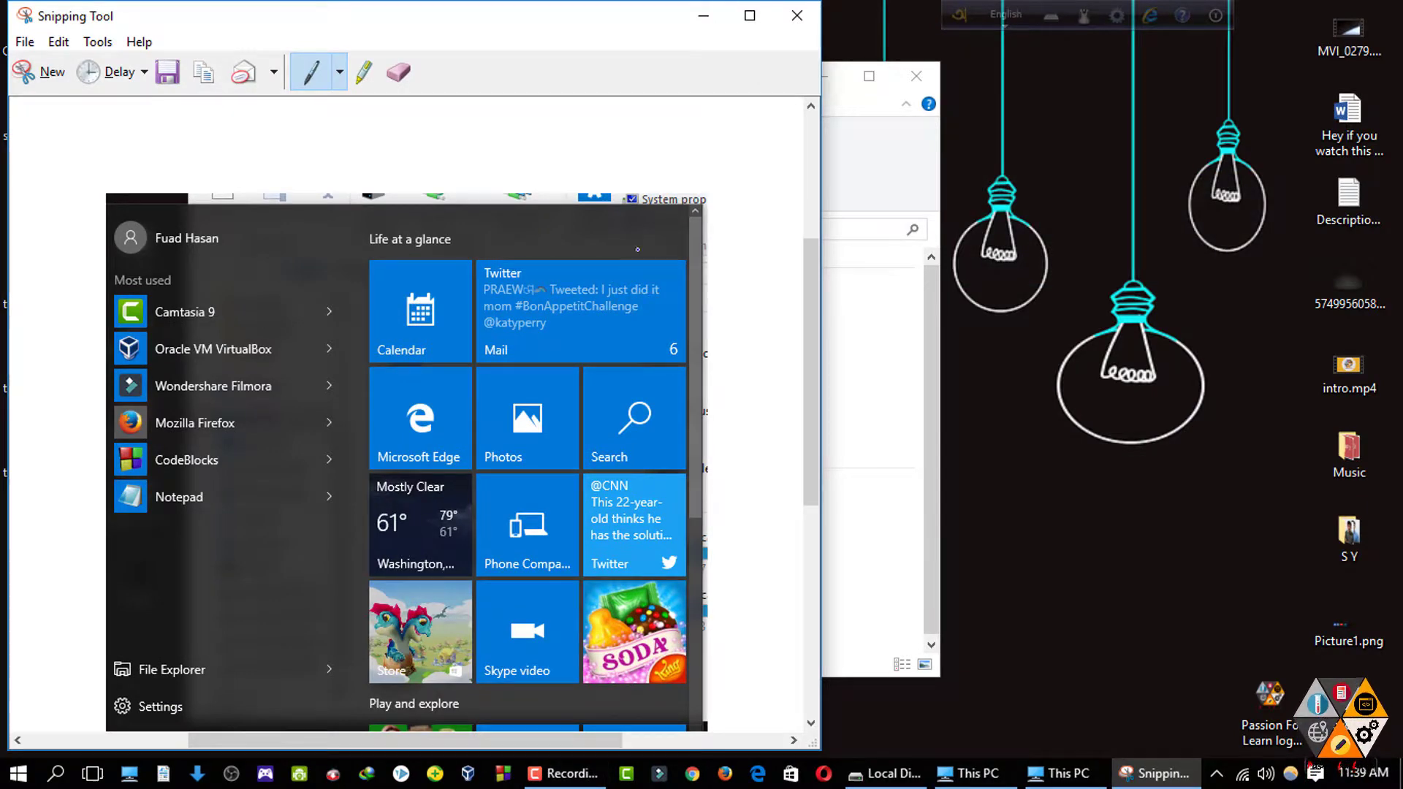
# Step: Start another rectangular capture and set the snip delay to 3 seconds
pyautogui.click(65, 63)
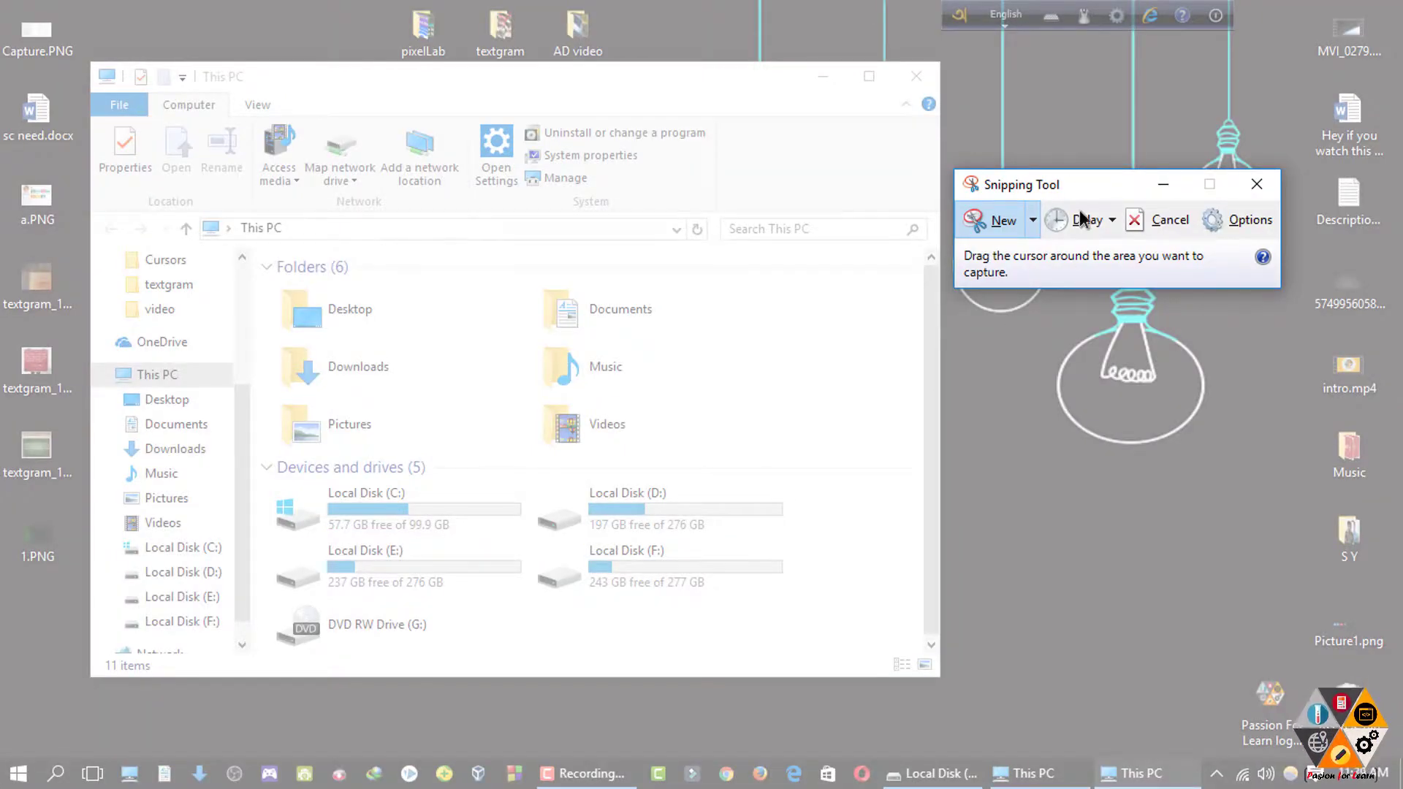
pyautogui.click(1081, 219)
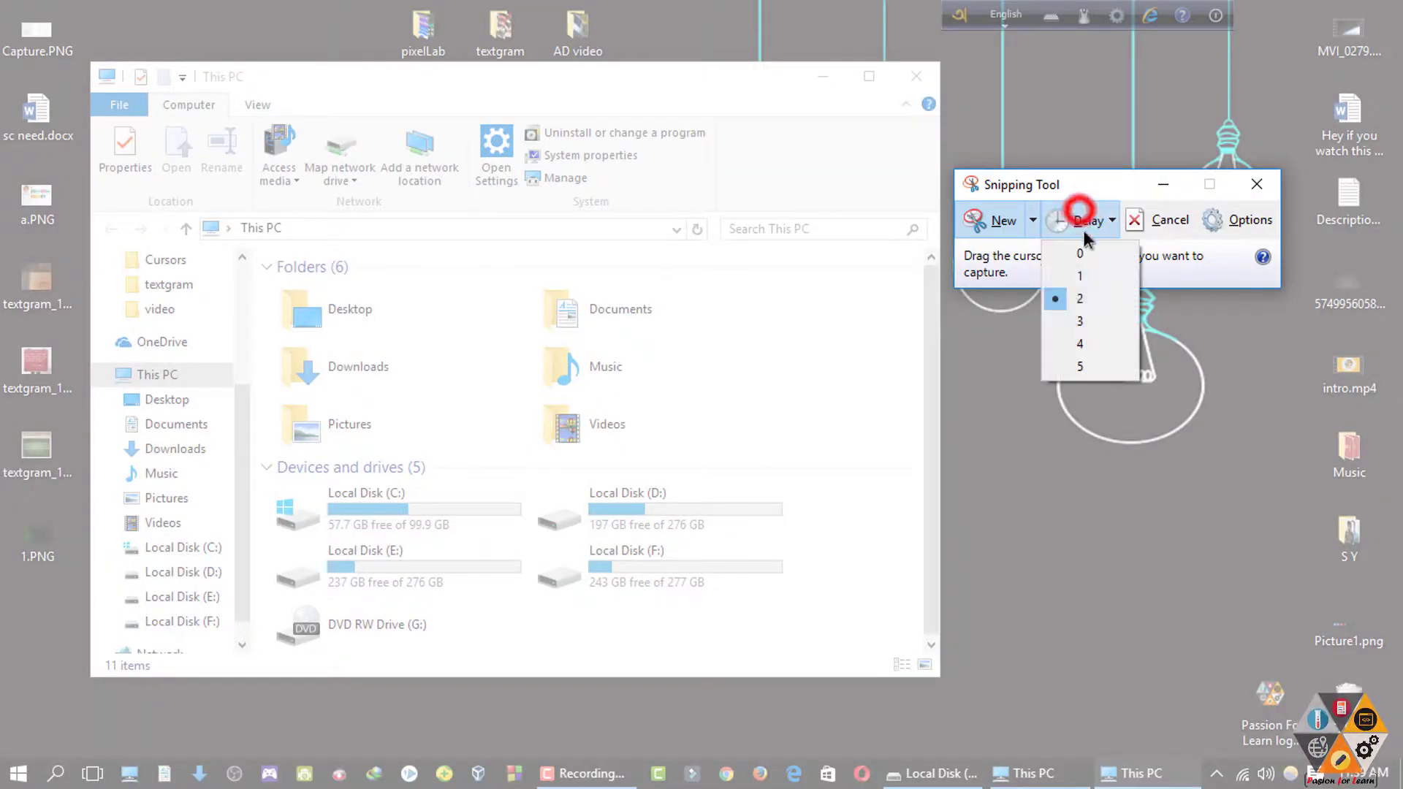
pyautogui.click(1091, 326)
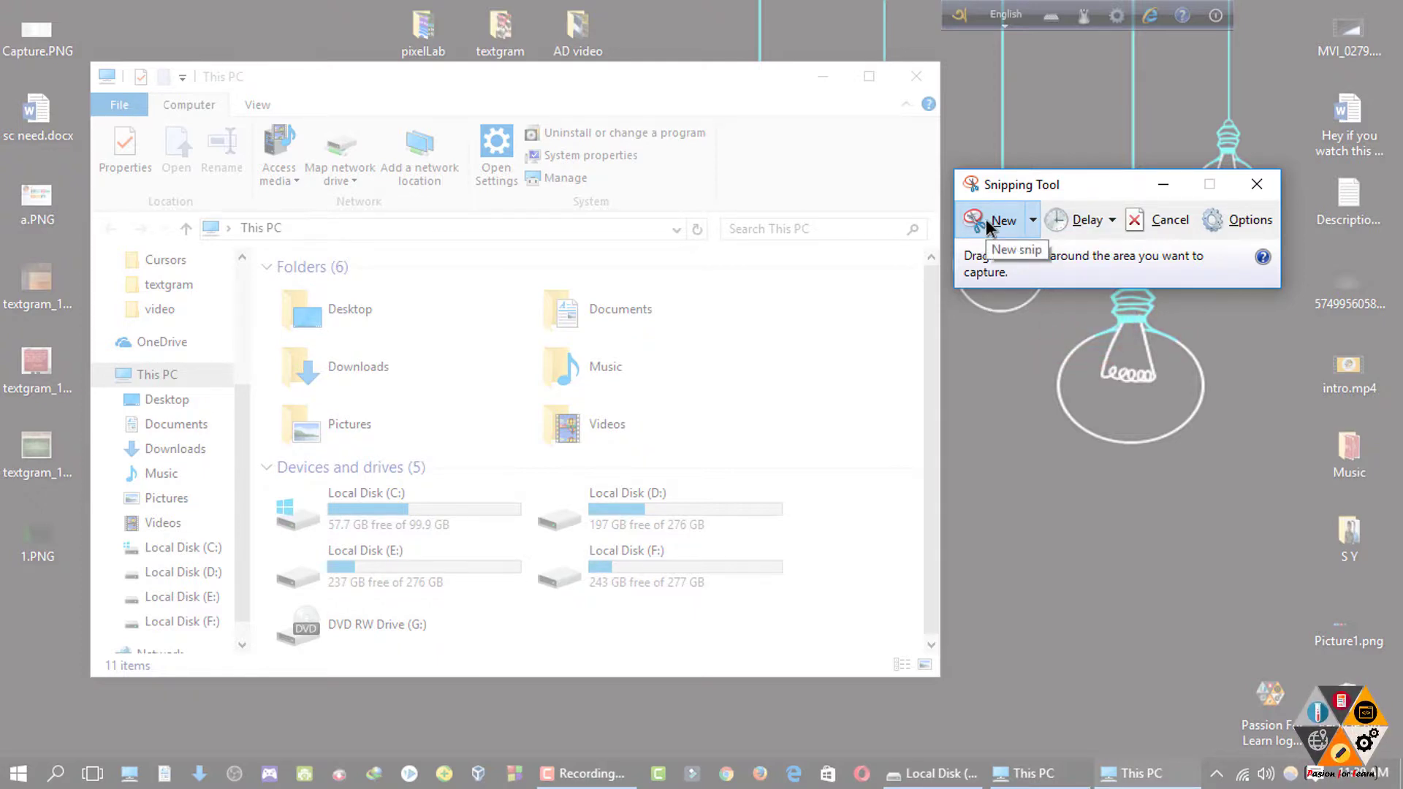
# Step: Cancel the pending capture, open the Start menu and dismiss it
pyautogui.press('Escape')
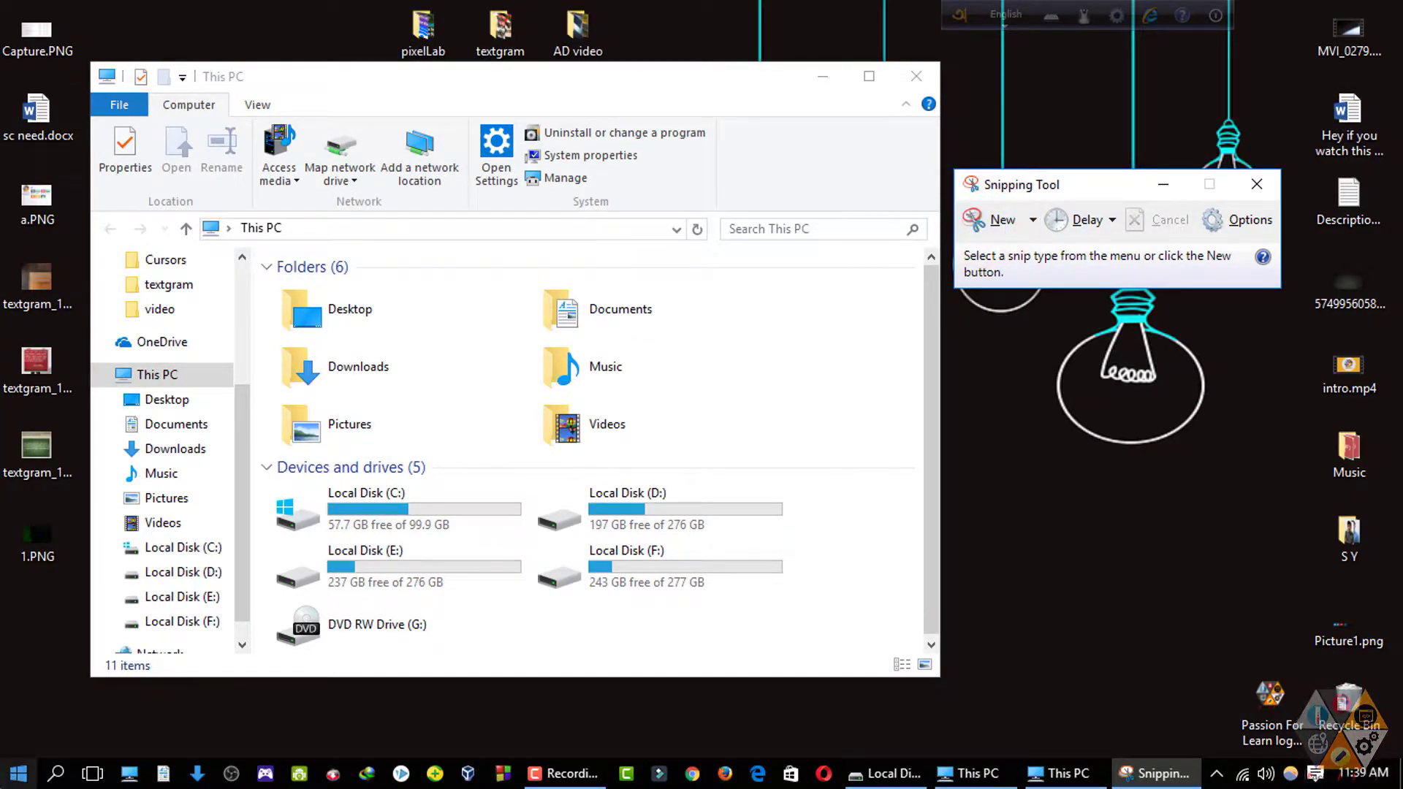
pyautogui.press('super')
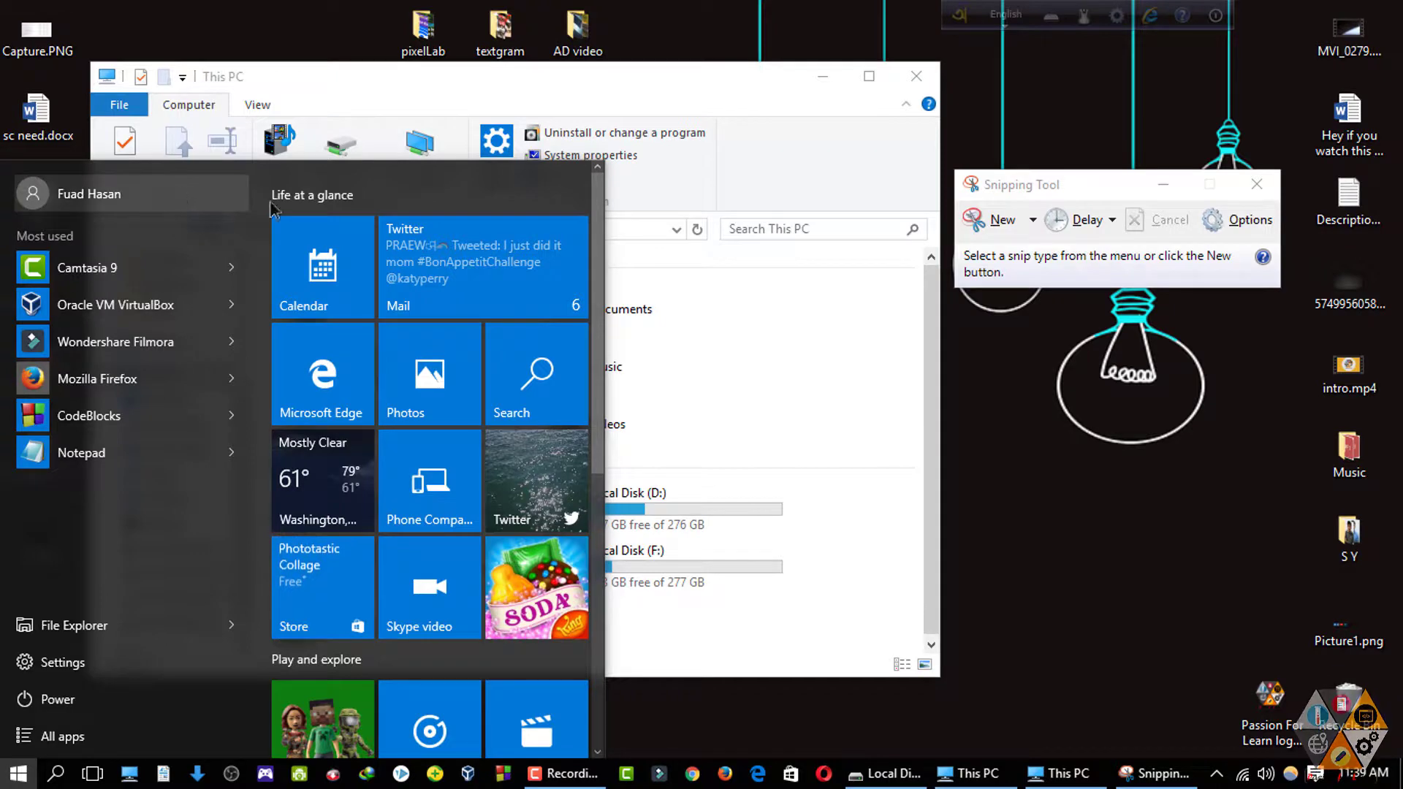
pyautogui.click(1356, 432)
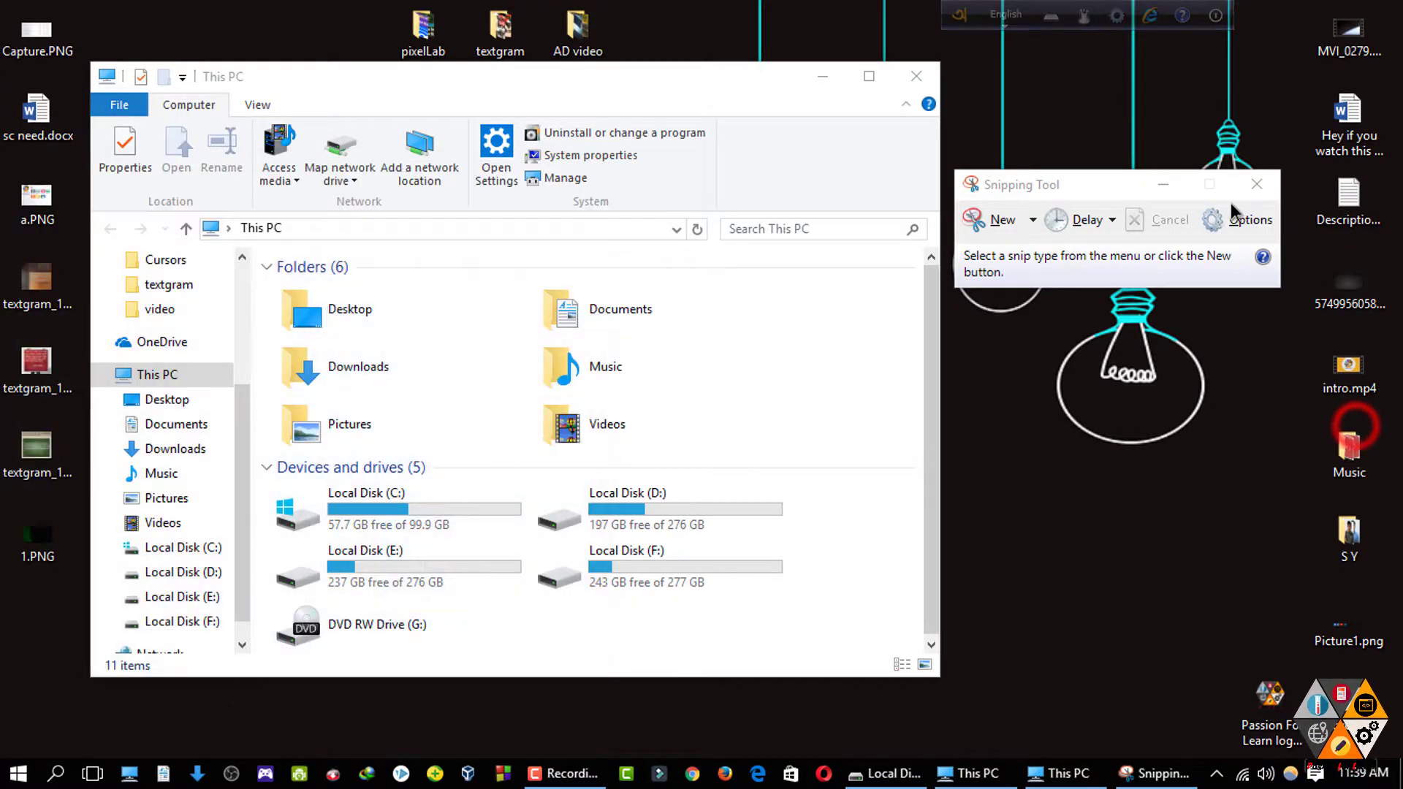
# Step: Start a new snip and set the snip delay back to 0
pyautogui.click(1002, 219)
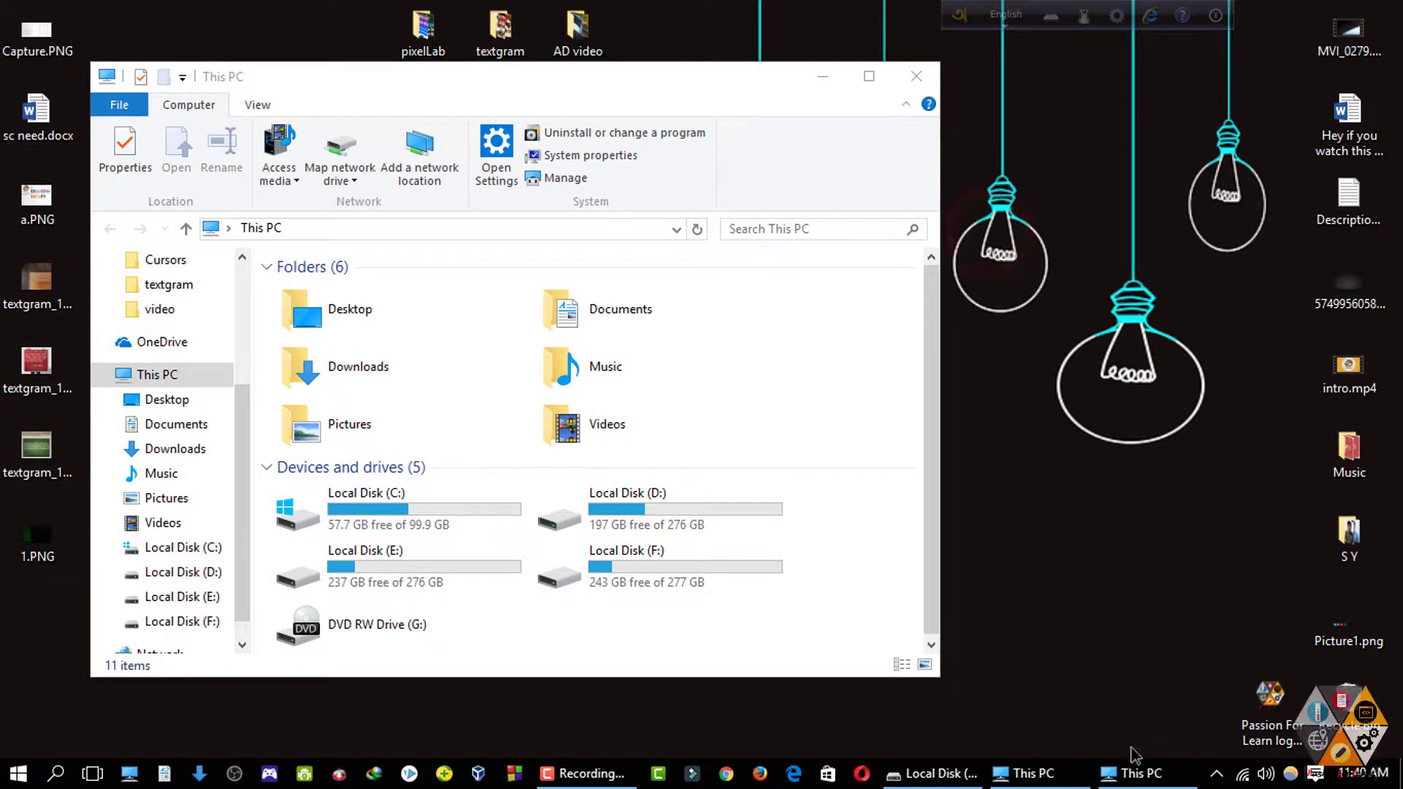
pyautogui.click(983, 222)
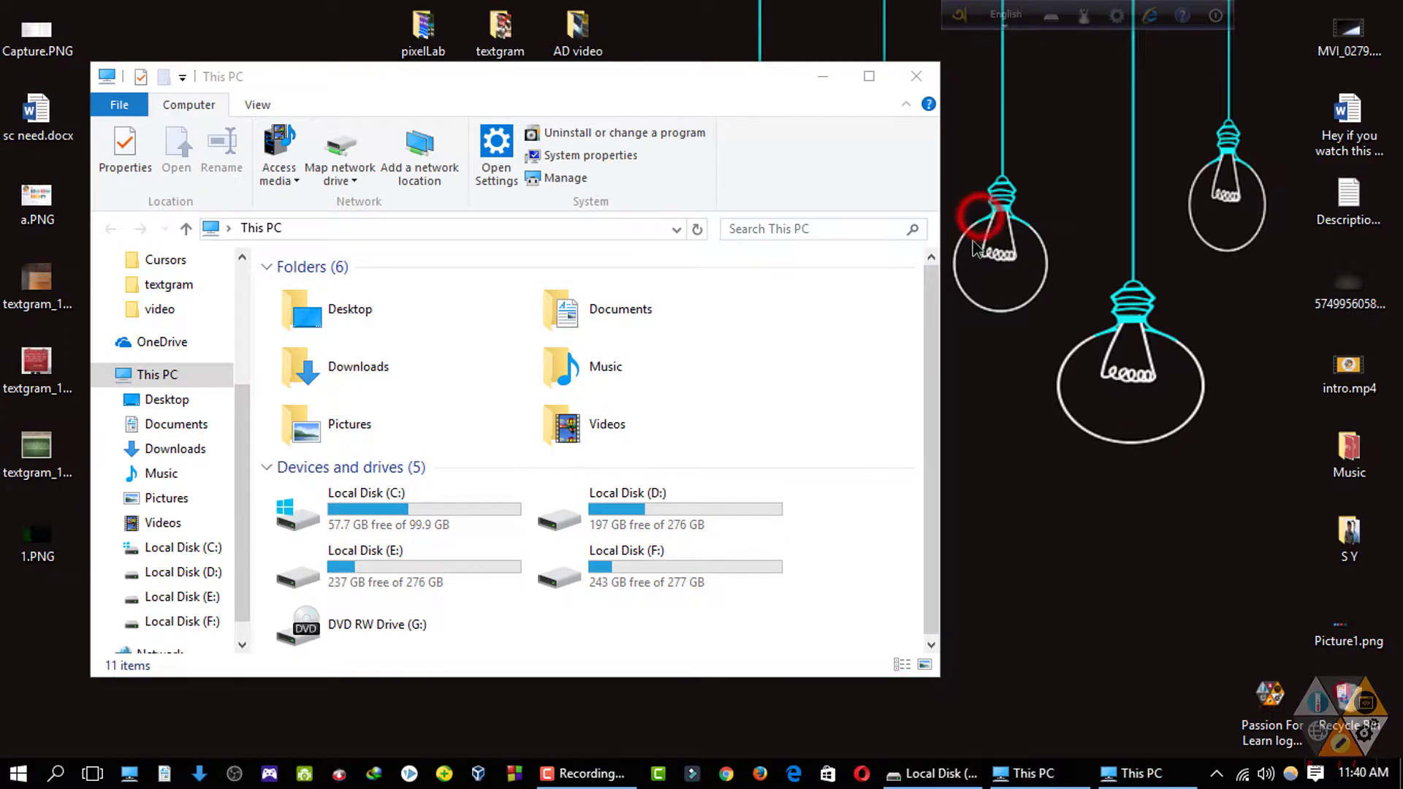
pyautogui.click(1080, 223)
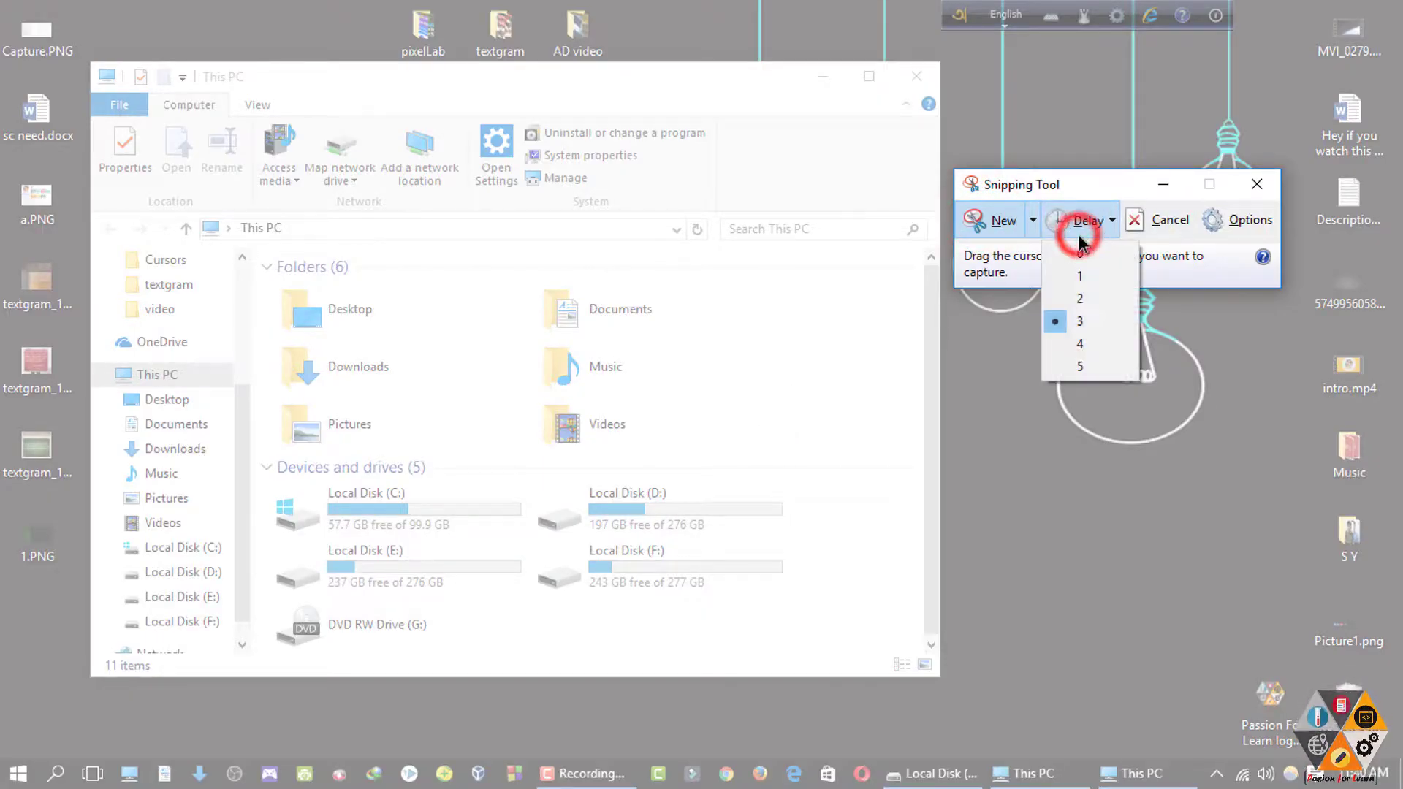
pyautogui.click(1084, 263)
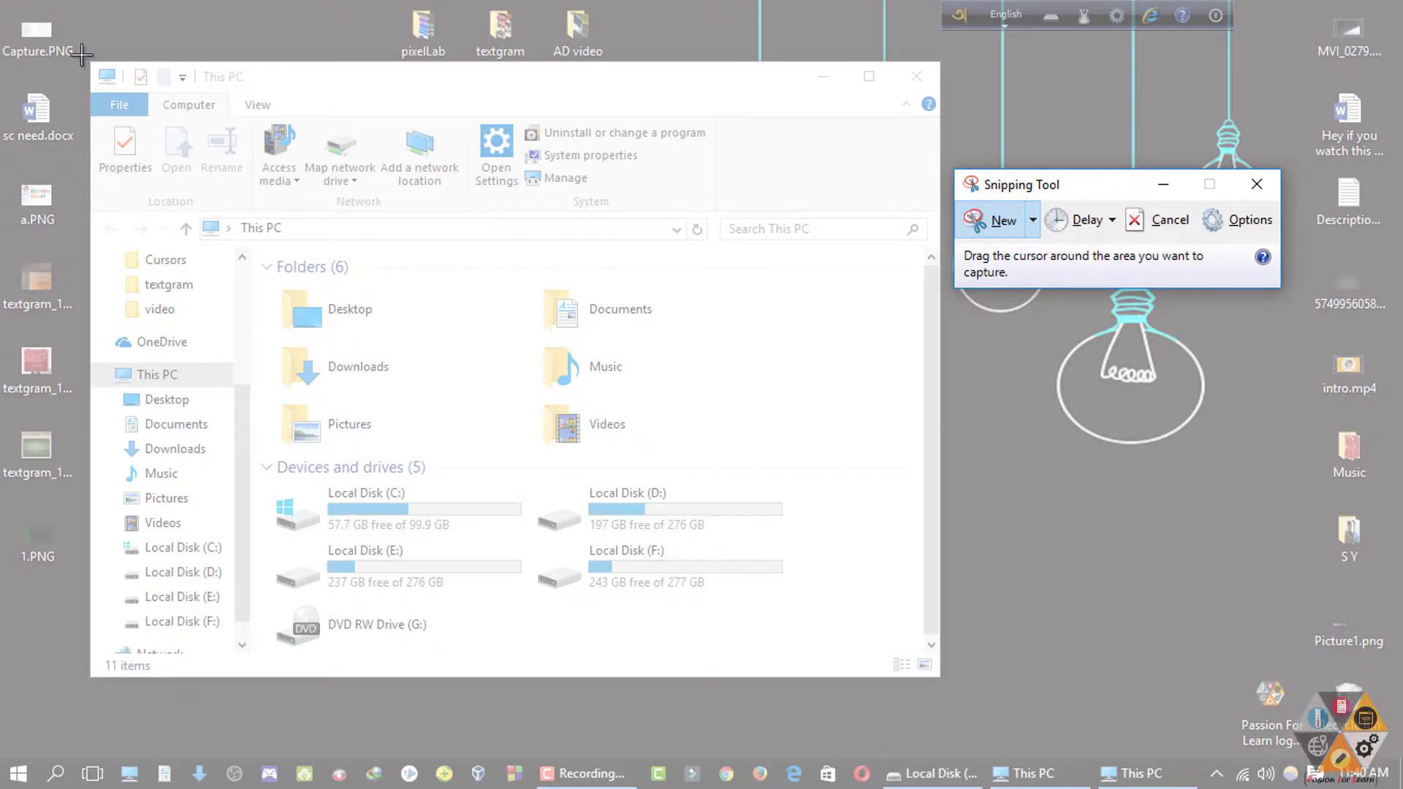
# Step: Switch to Window Snip and capture the This PC window
pyautogui.click(1032, 220)
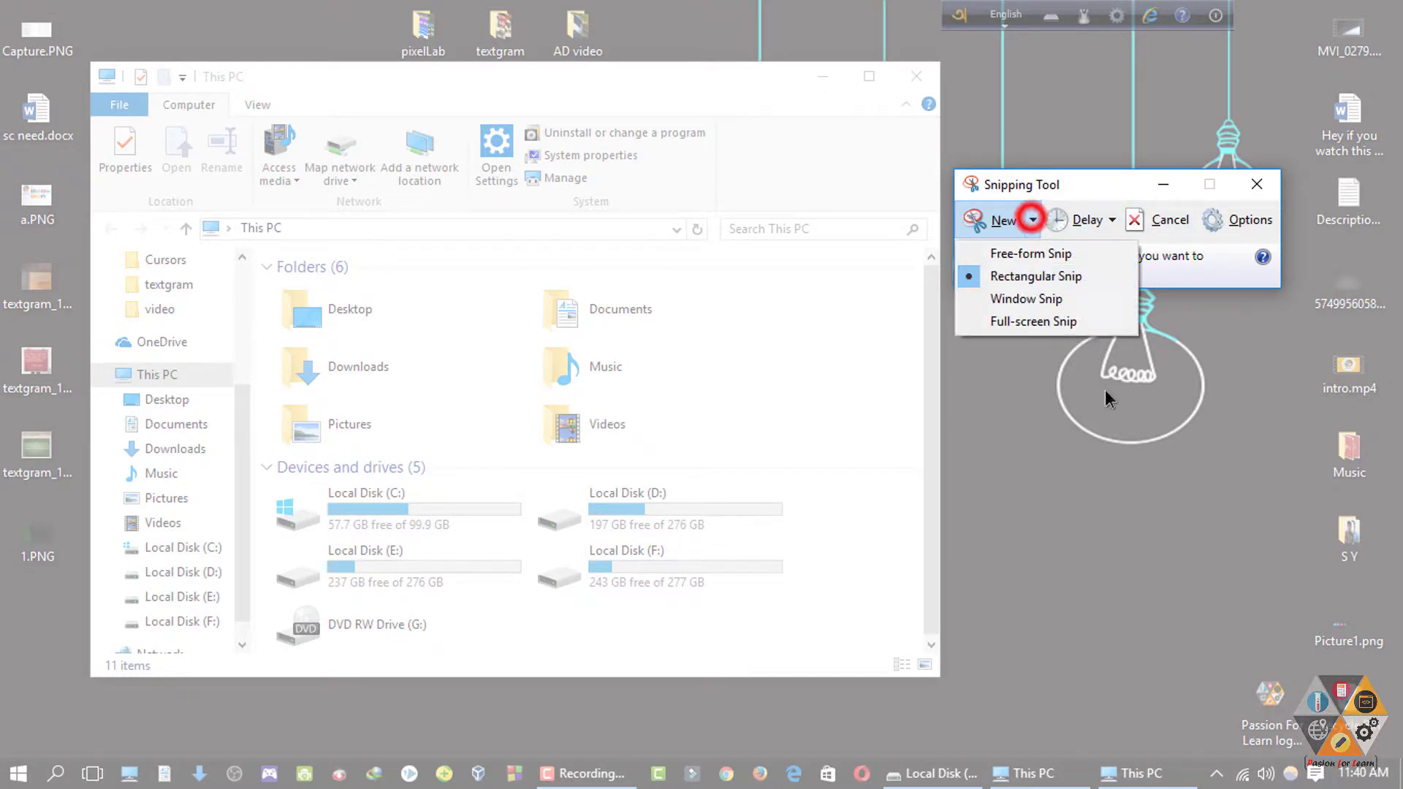
pyautogui.click(1065, 297)
pyautogui.click(441, 99)
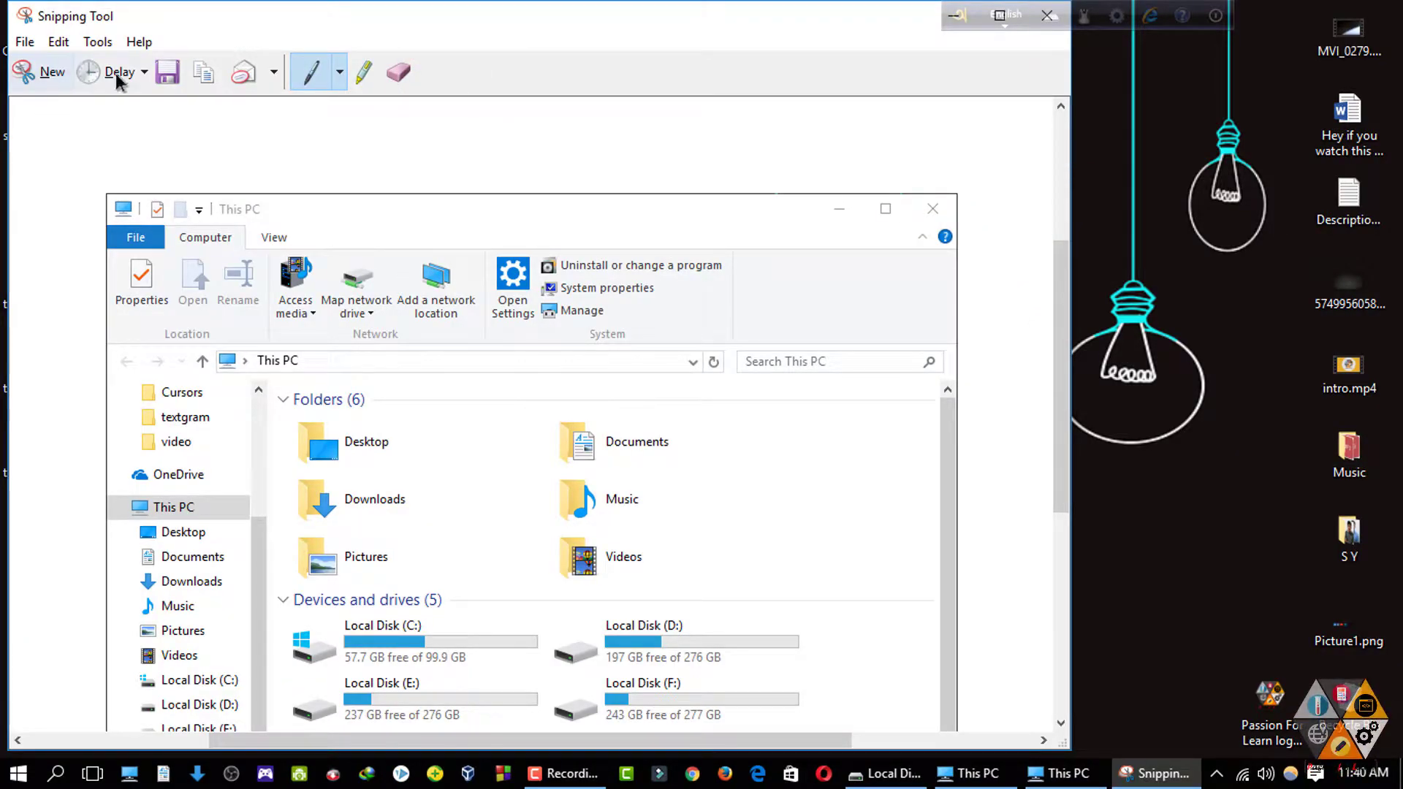
# Step: Maximize the snip editor and look over the whole captured This PC window
pyautogui.doubleClick(374, 28)
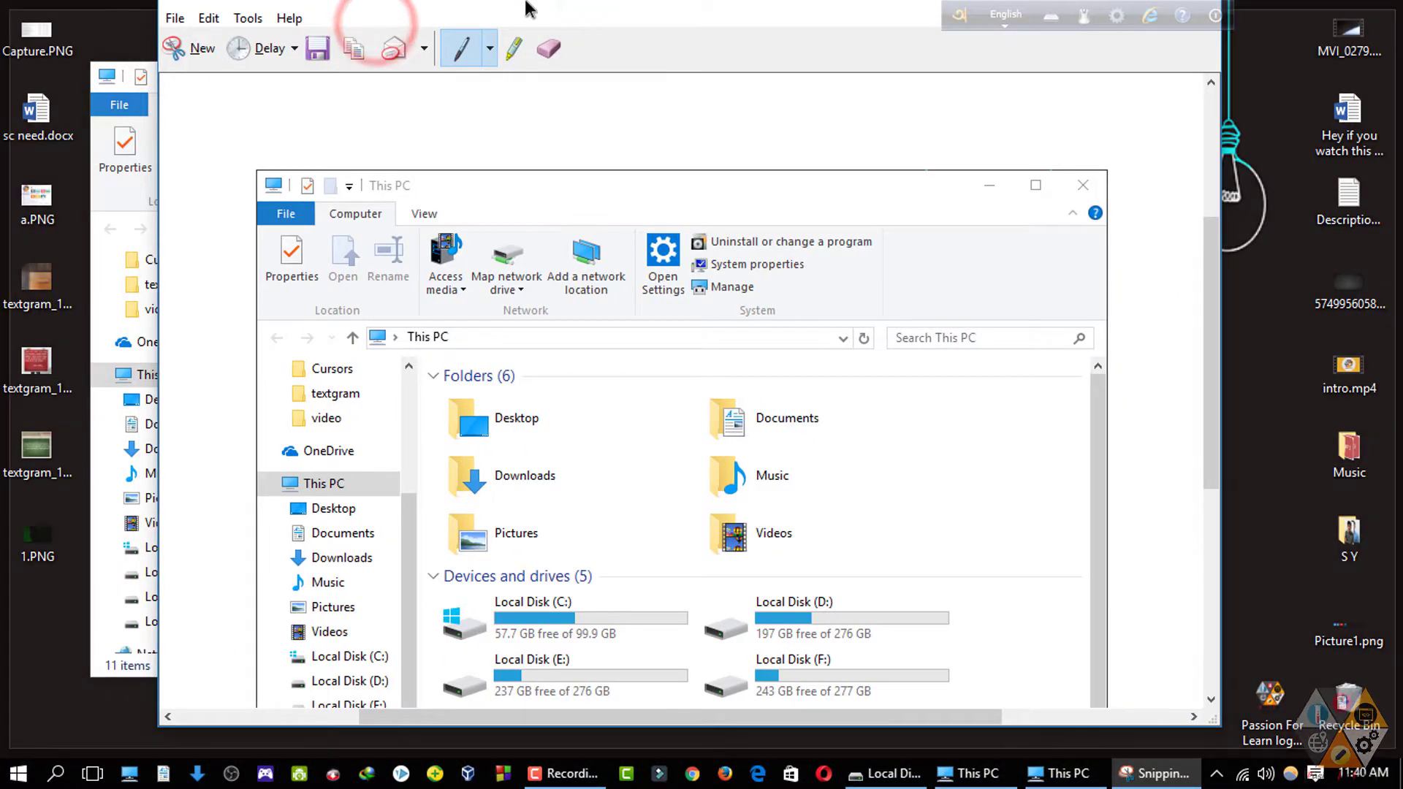
pyautogui.scroll(-3, 657, 455)
pyautogui.scroll(2, 658, 455)
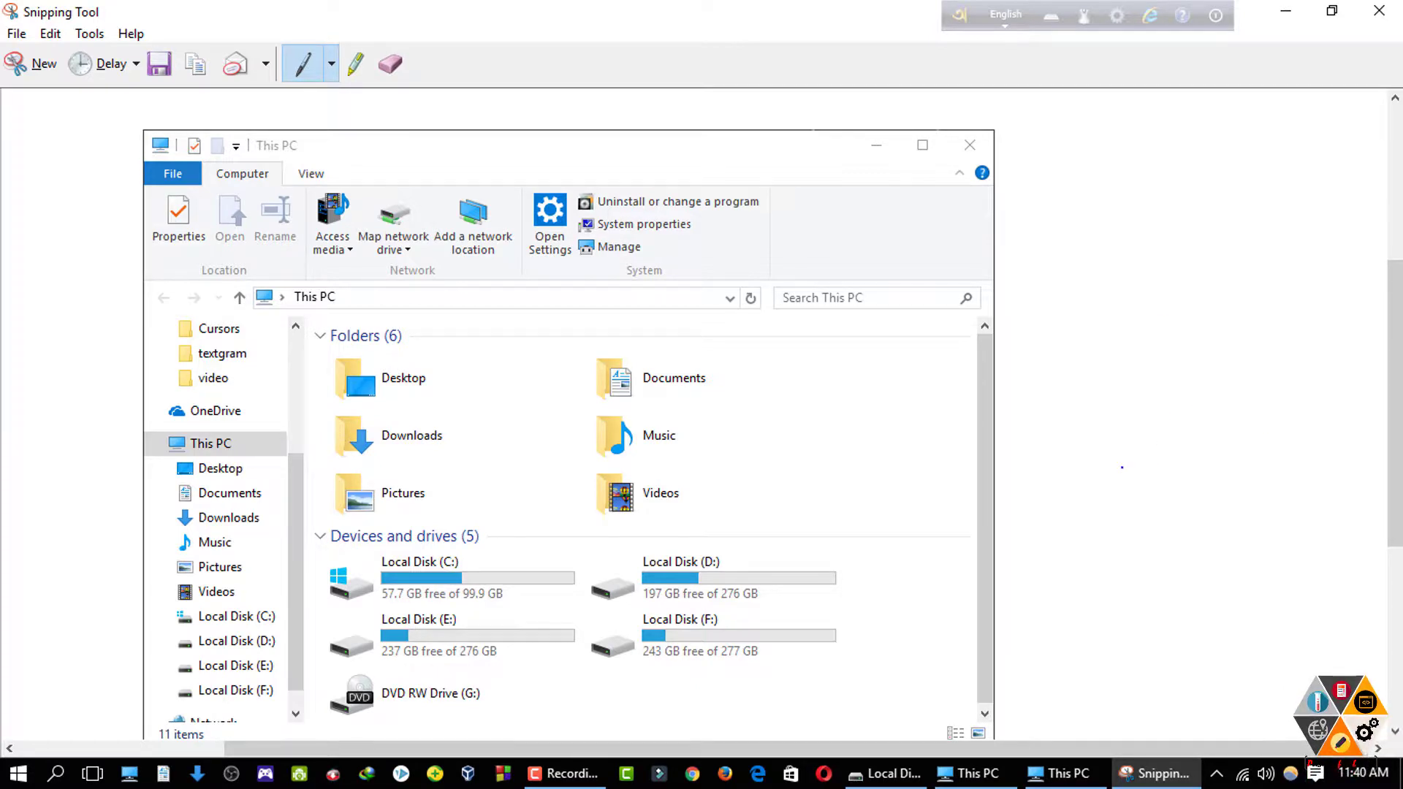
pyautogui.scroll(-3, 1147, 342)
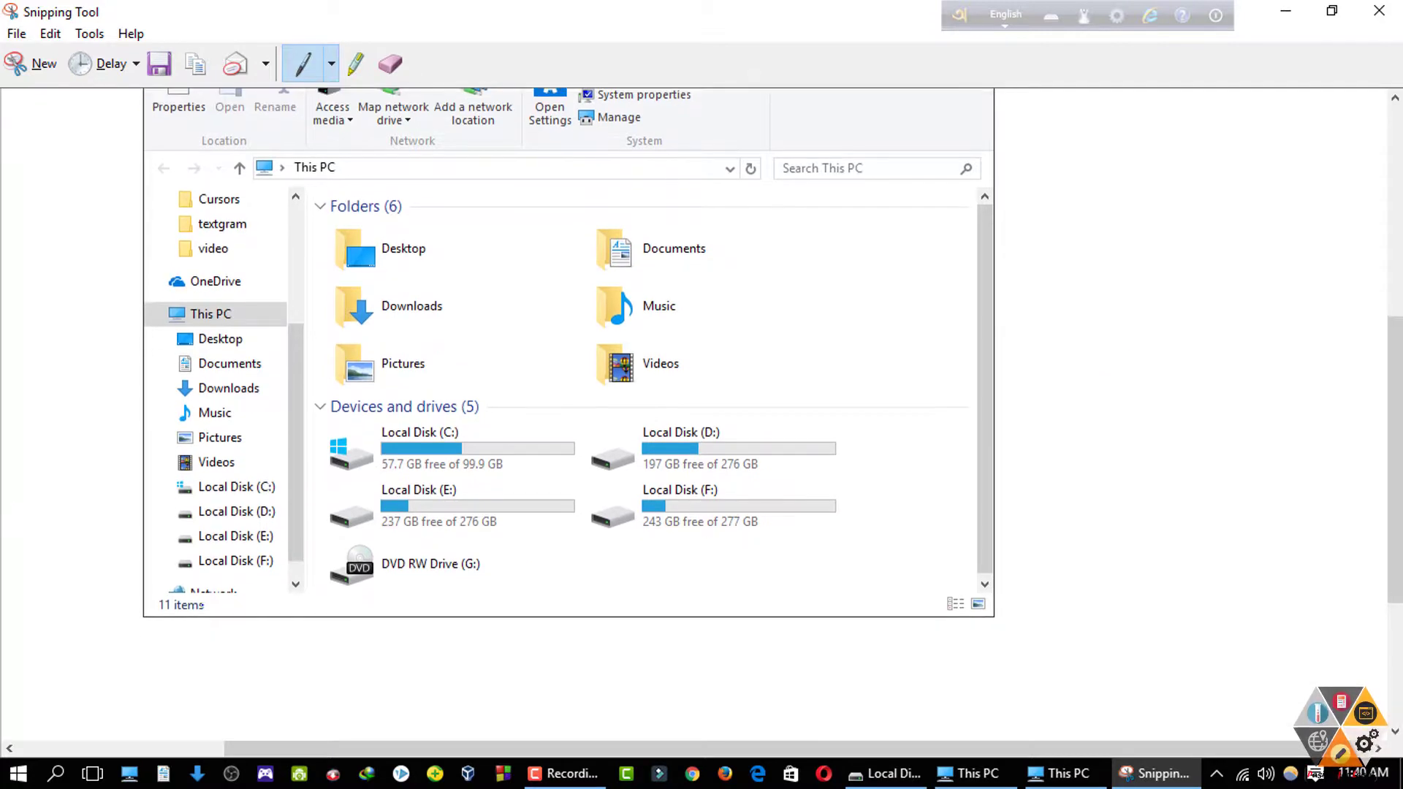
pyautogui.scroll(3, 116, 223)
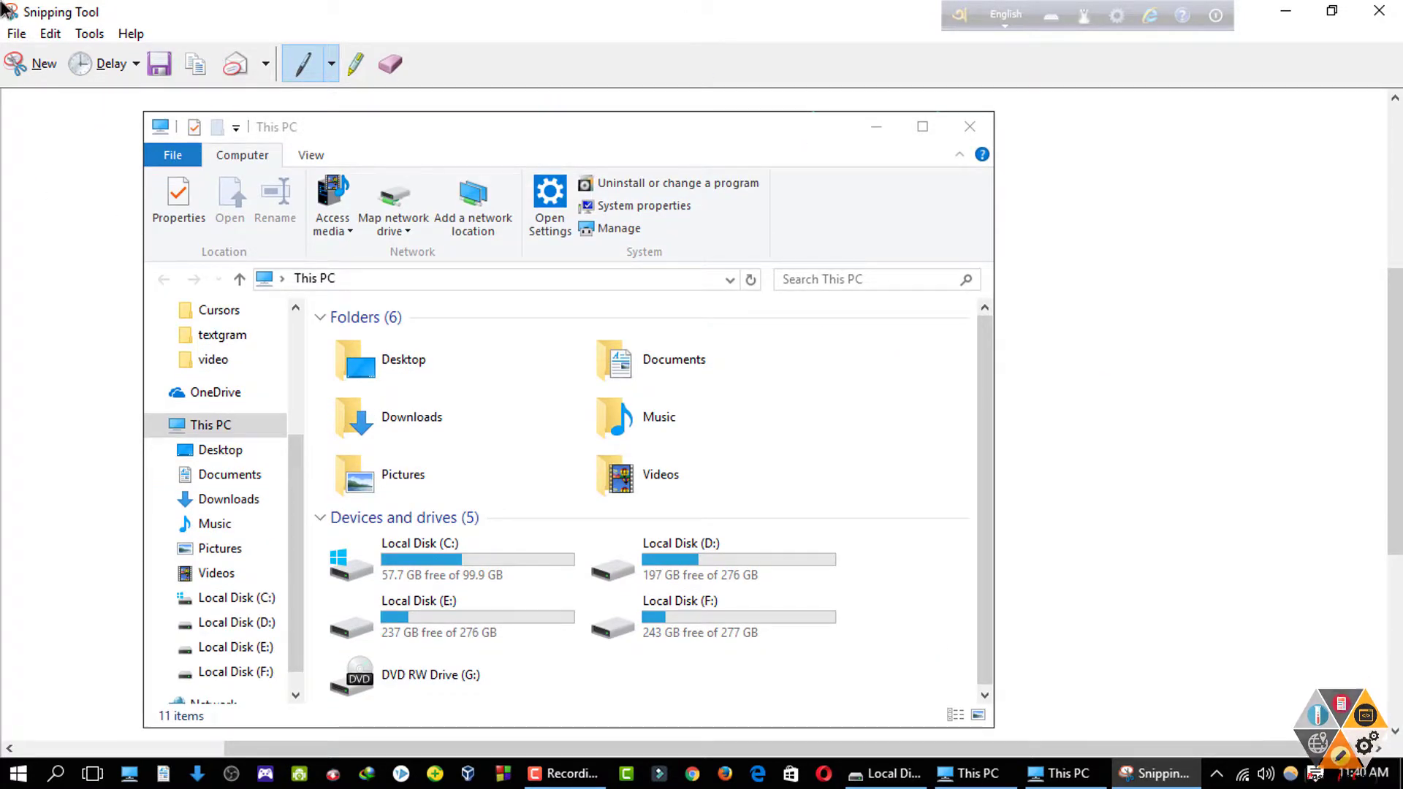
pyautogui.scroll(1, 568, 424)
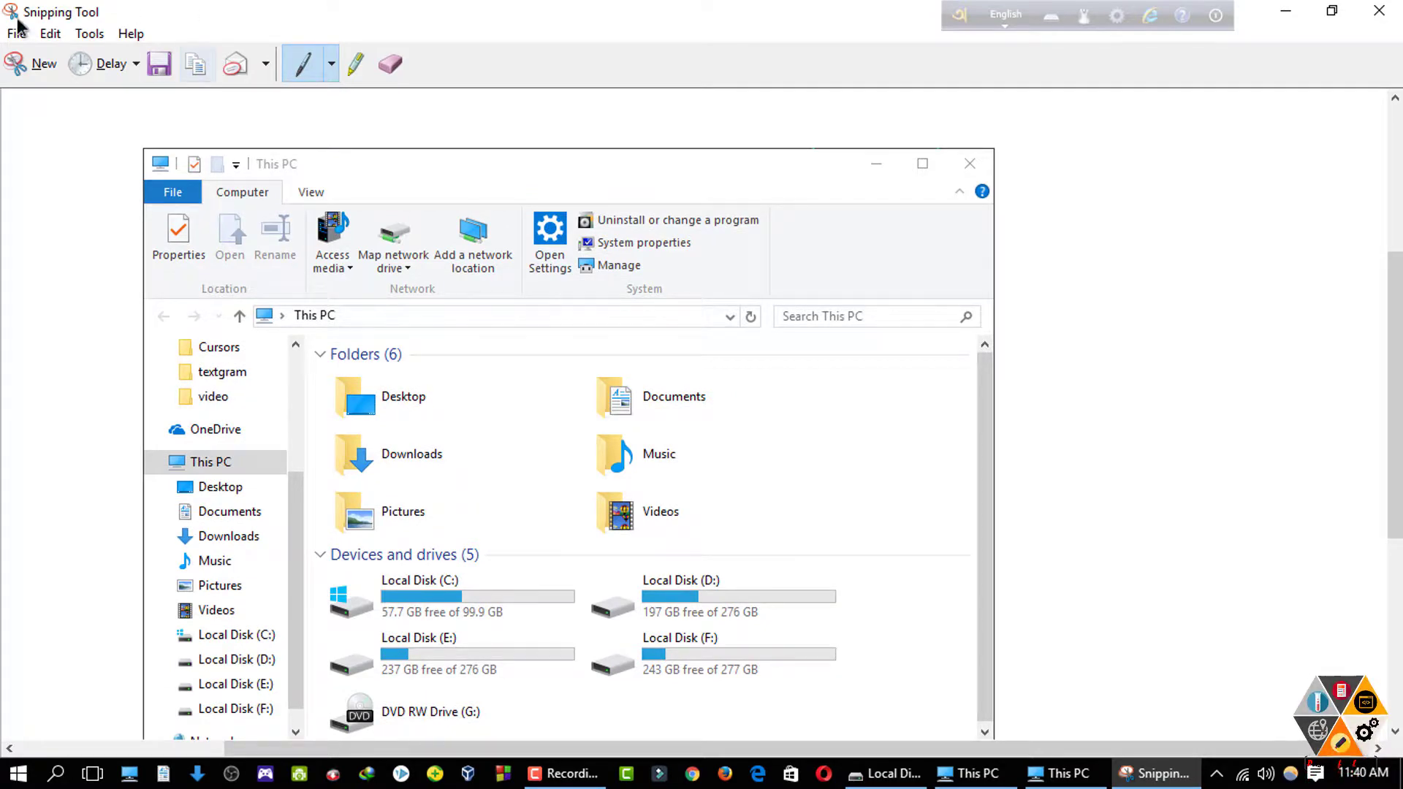
# Step: Review the File, Edit, Tools and Help commands available for the captured snip
pyautogui.click(16, 32)
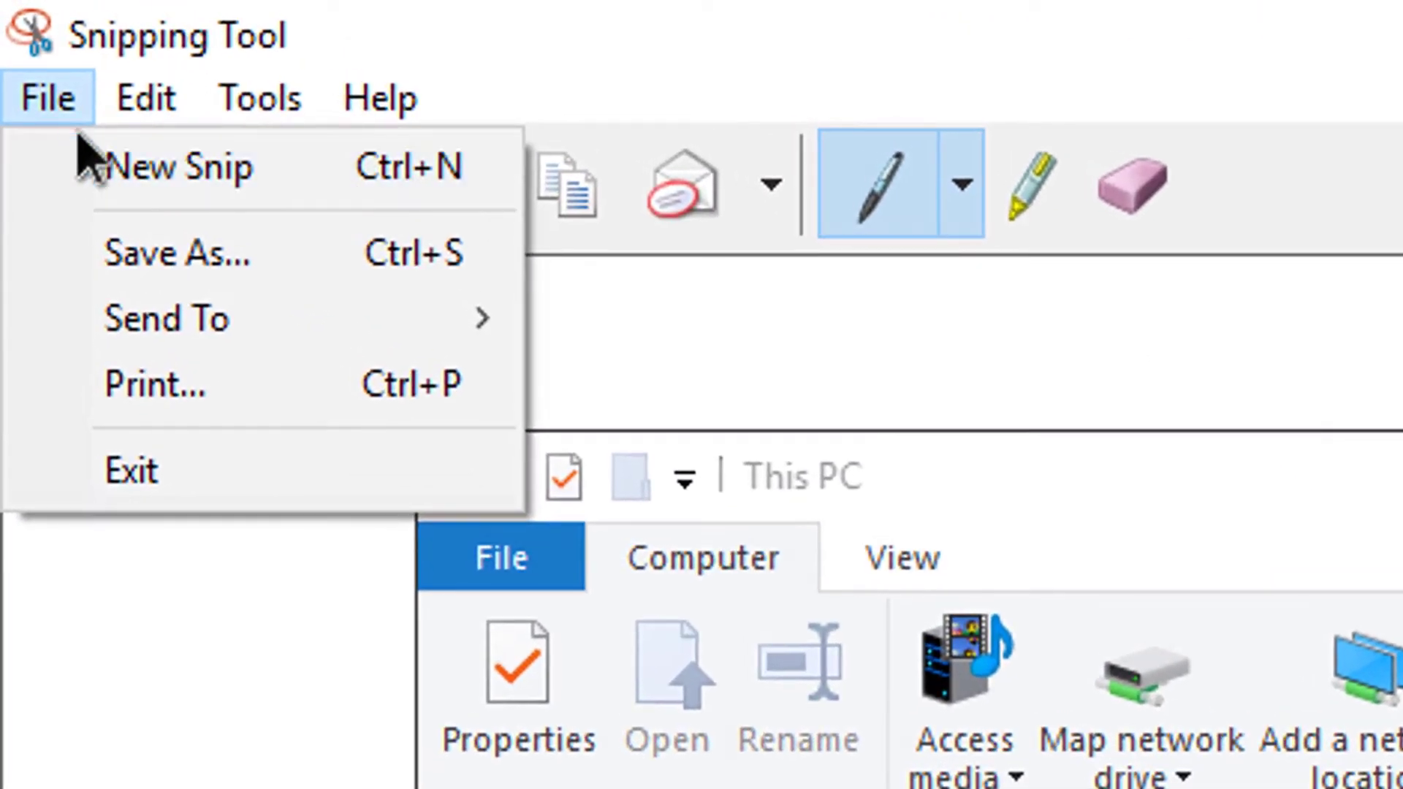
pyautogui.moveTo(416, 340)
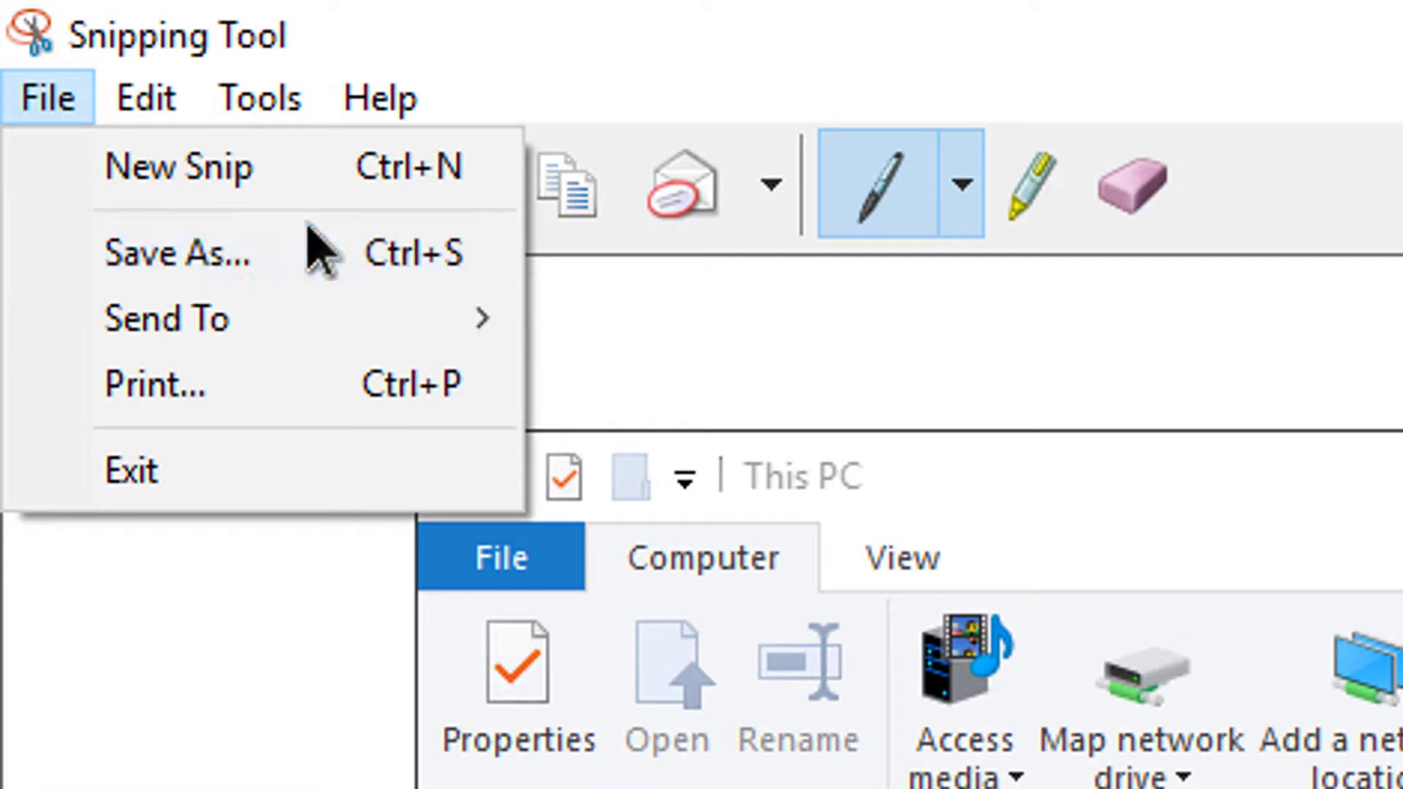
pyautogui.click(1074, 282)
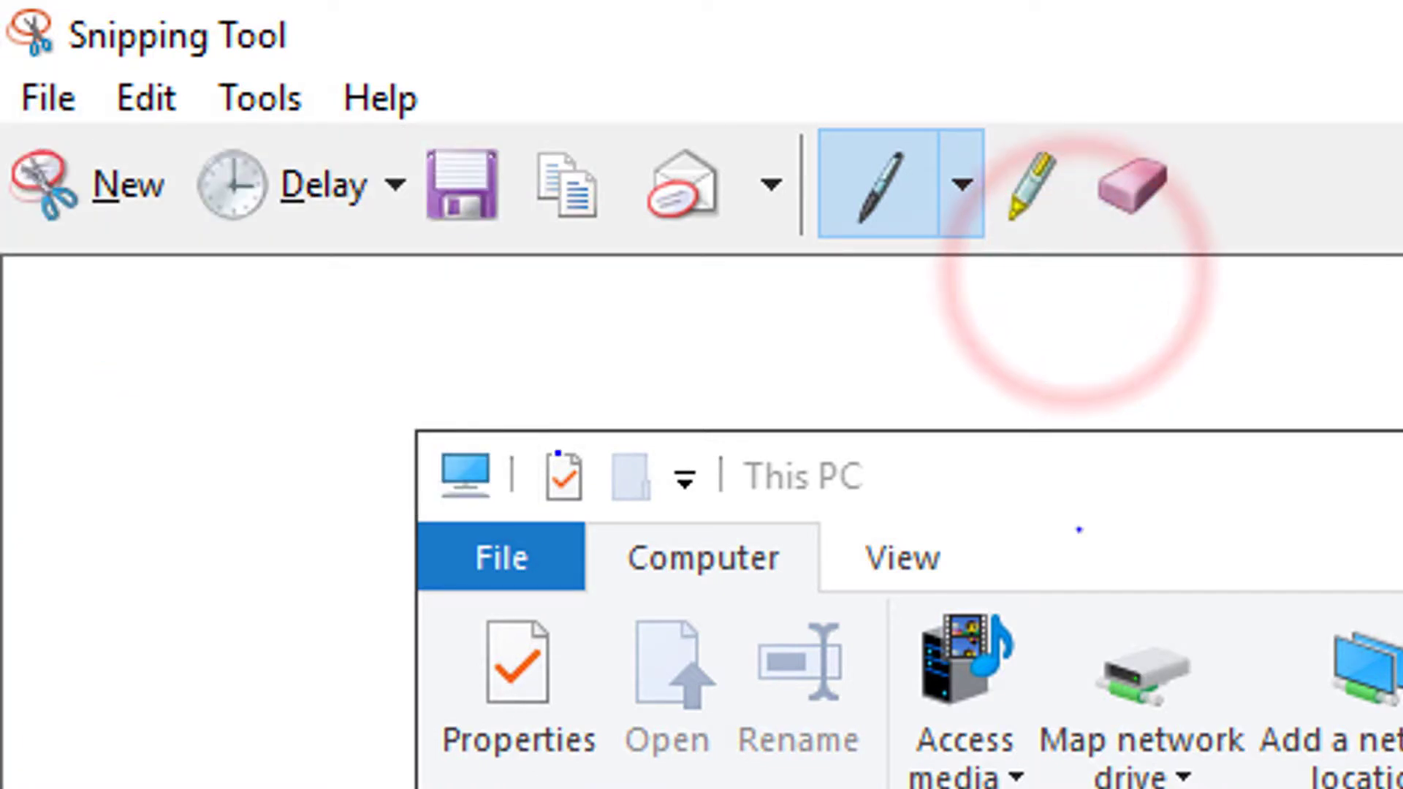
pyautogui.click(152, 100)
pyautogui.moveTo(259, 99)
pyautogui.moveTo(152, 106)
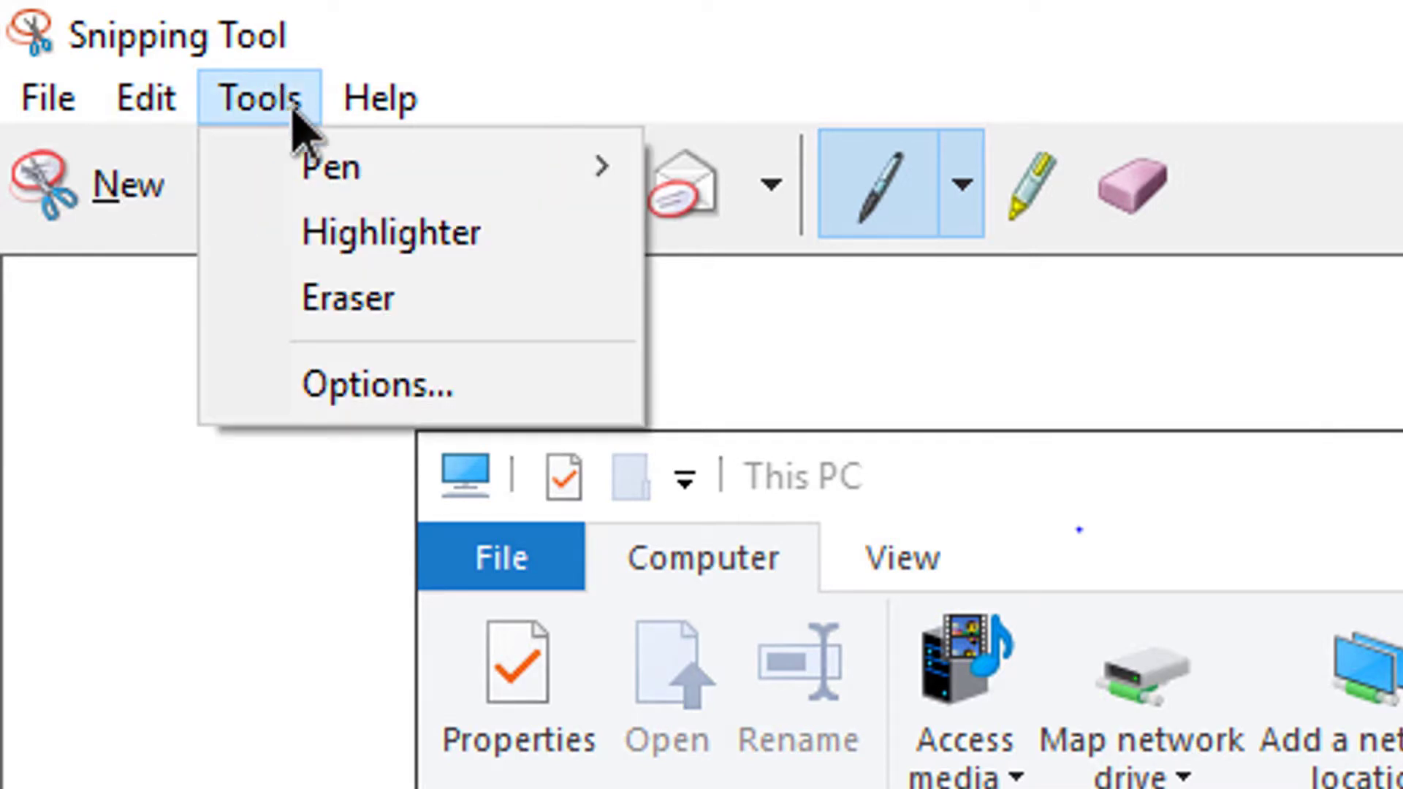
pyautogui.moveTo(430, 104)
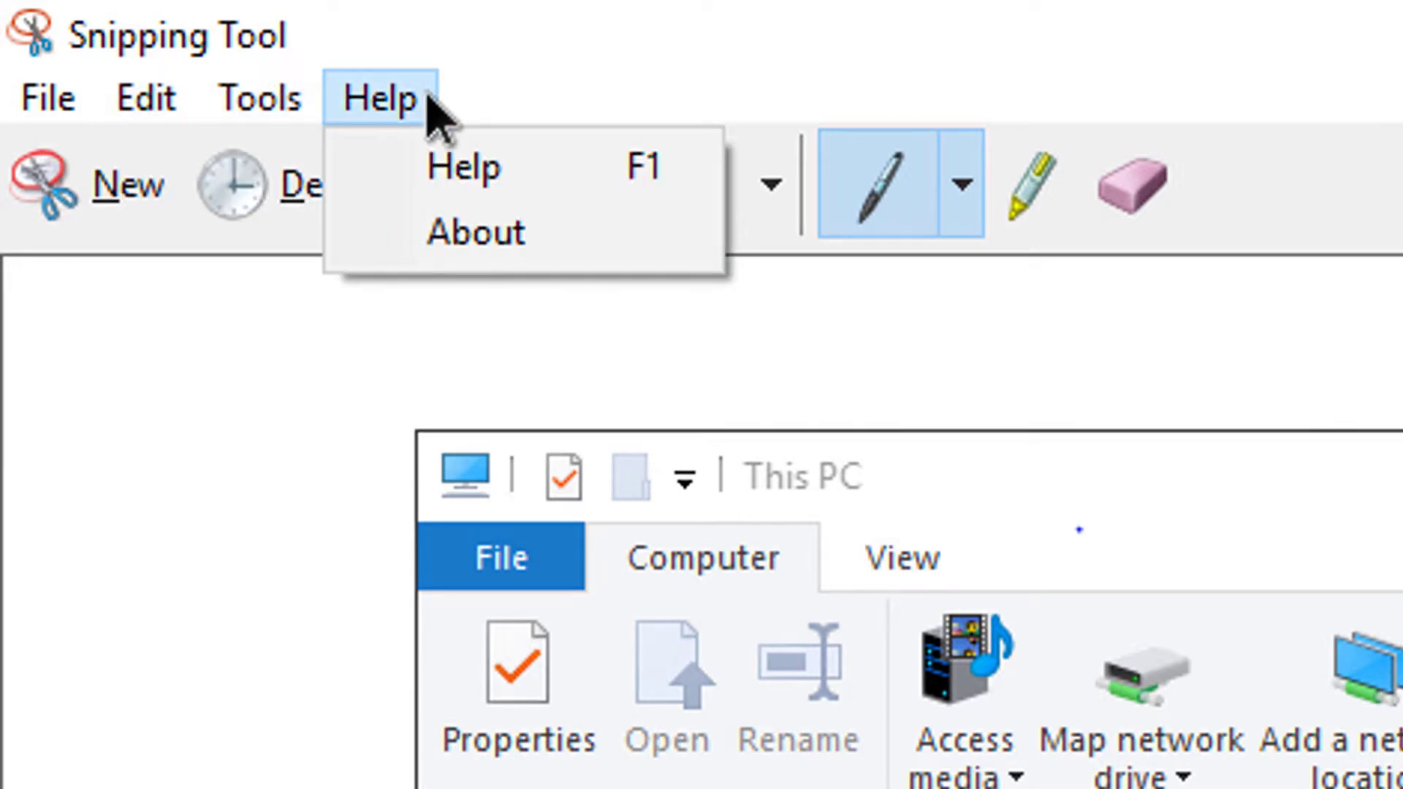
pyautogui.click(502, 171)
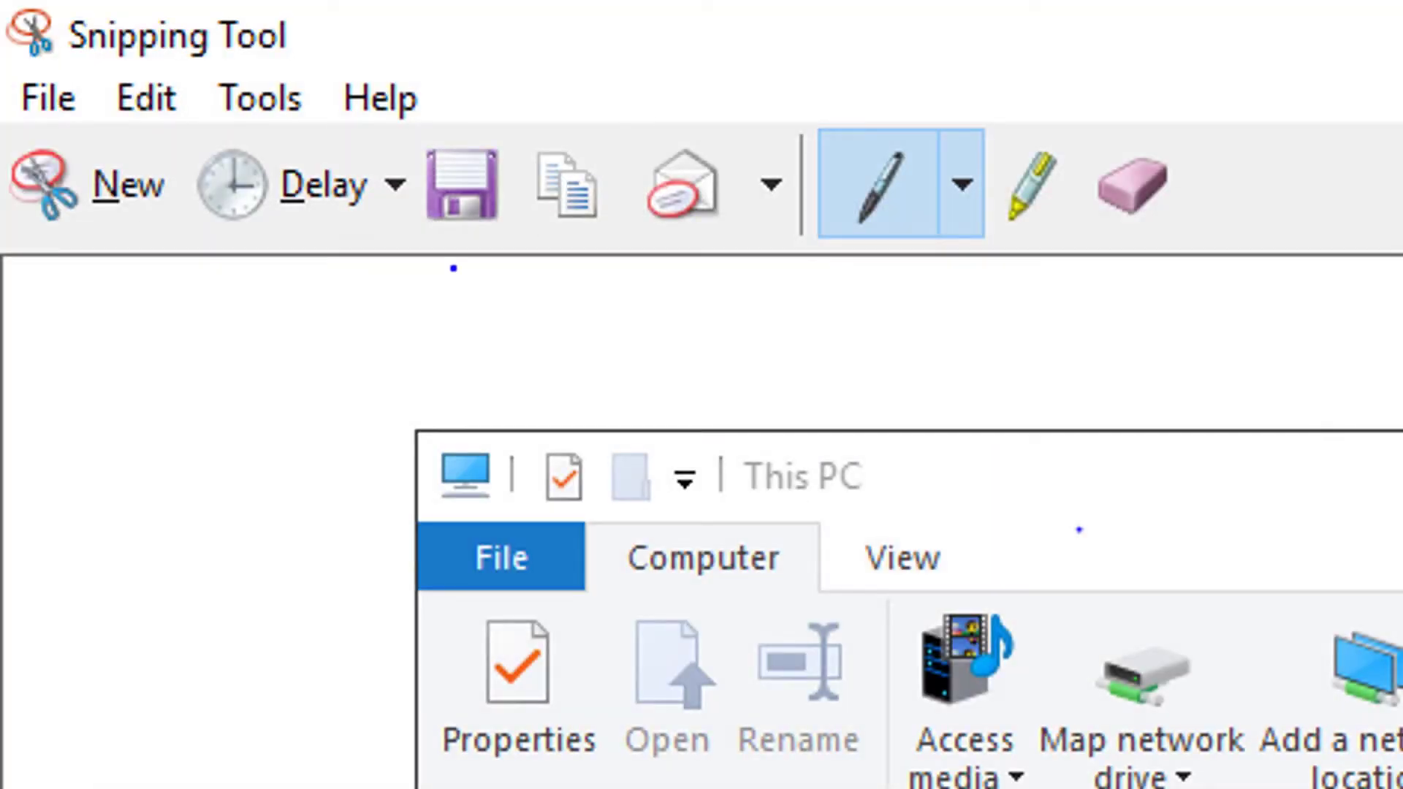
# Step: Check the pen colour choices and circle the Documents folder in the snip with the blue pen
pyautogui.click(255, 99)
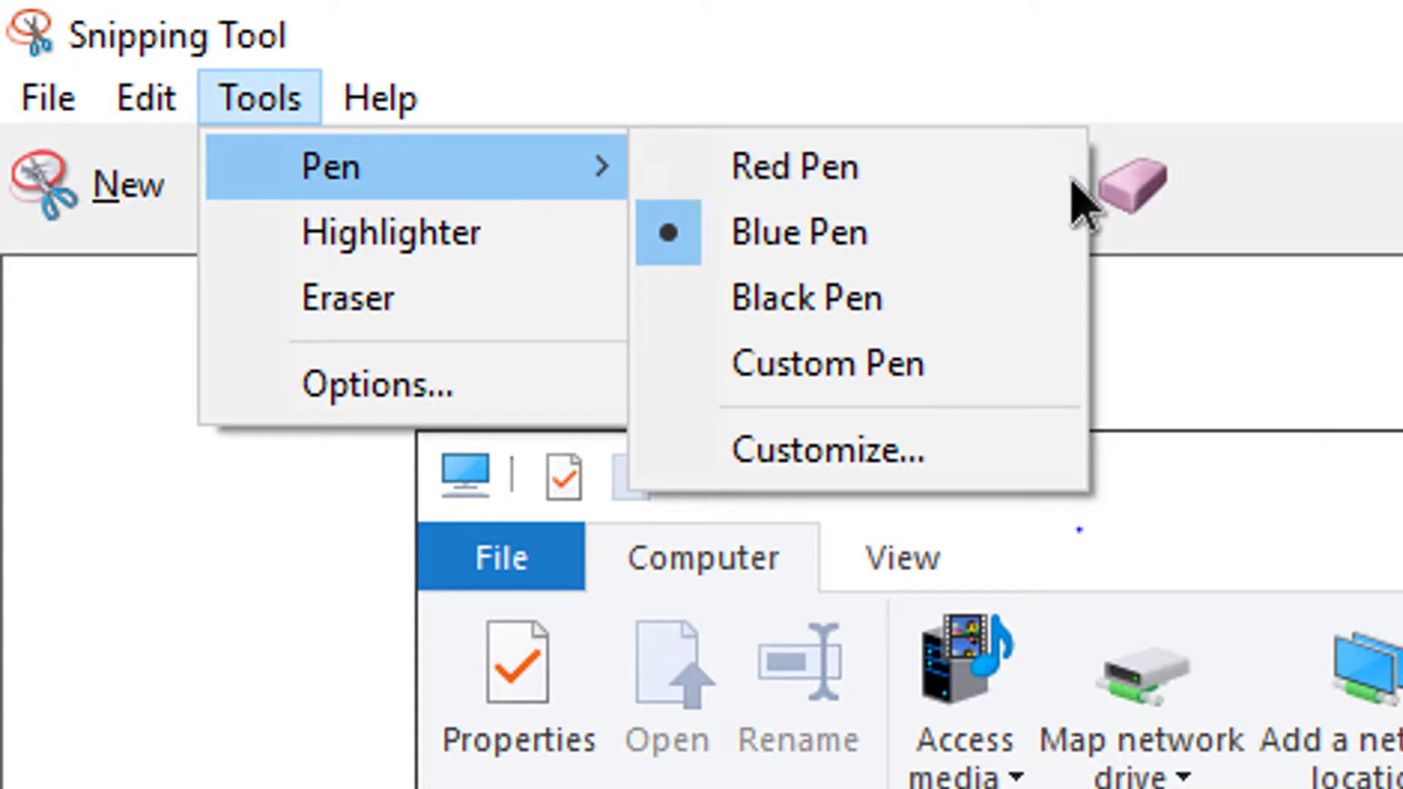
pyautogui.click(1106, 73)
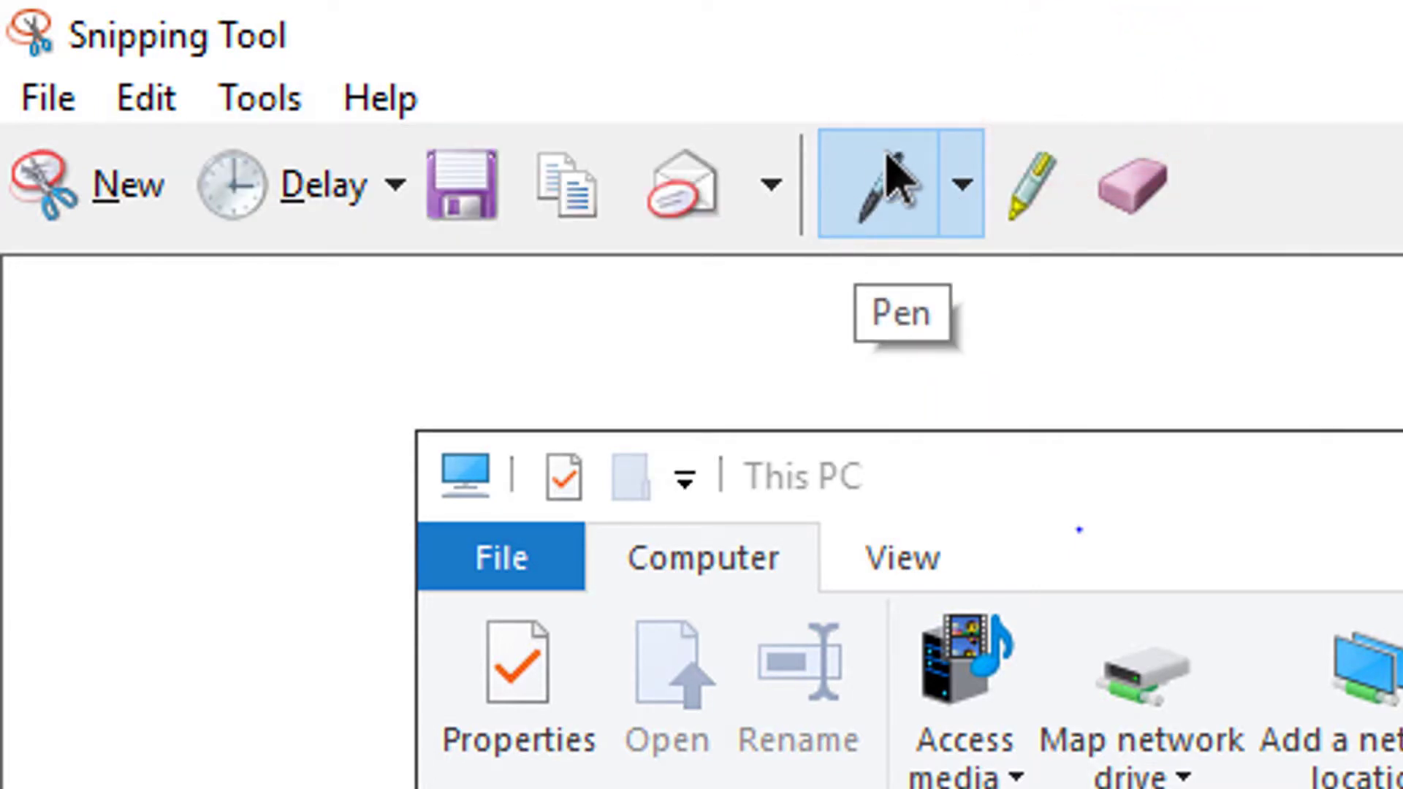
pyautogui.click(896, 188)
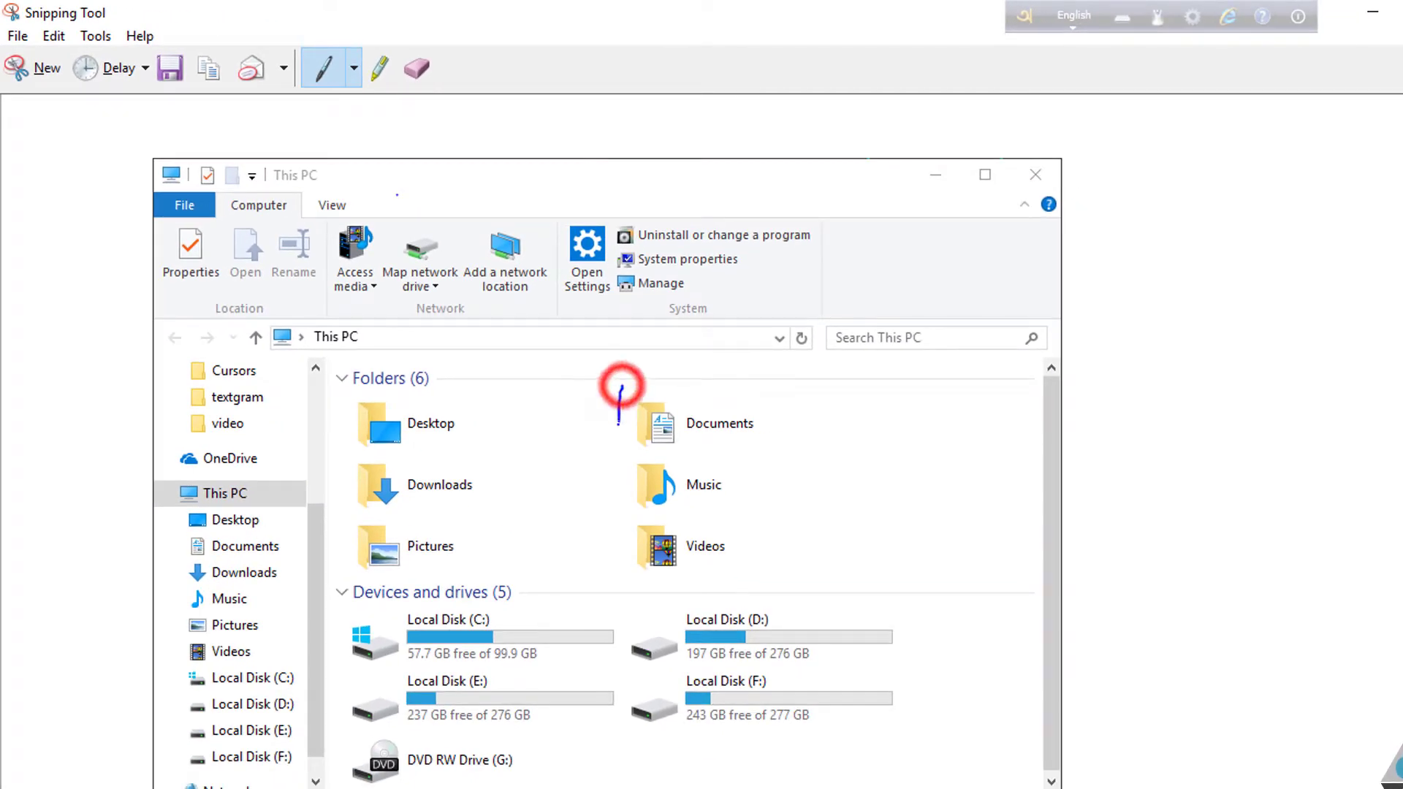
pyautogui.moveTo(619, 424)
pyautogui.mouseDown()
pyautogui.moveTo(623, 450)
pyautogui.moveTo(771, 462)
pyautogui.mouseUp()
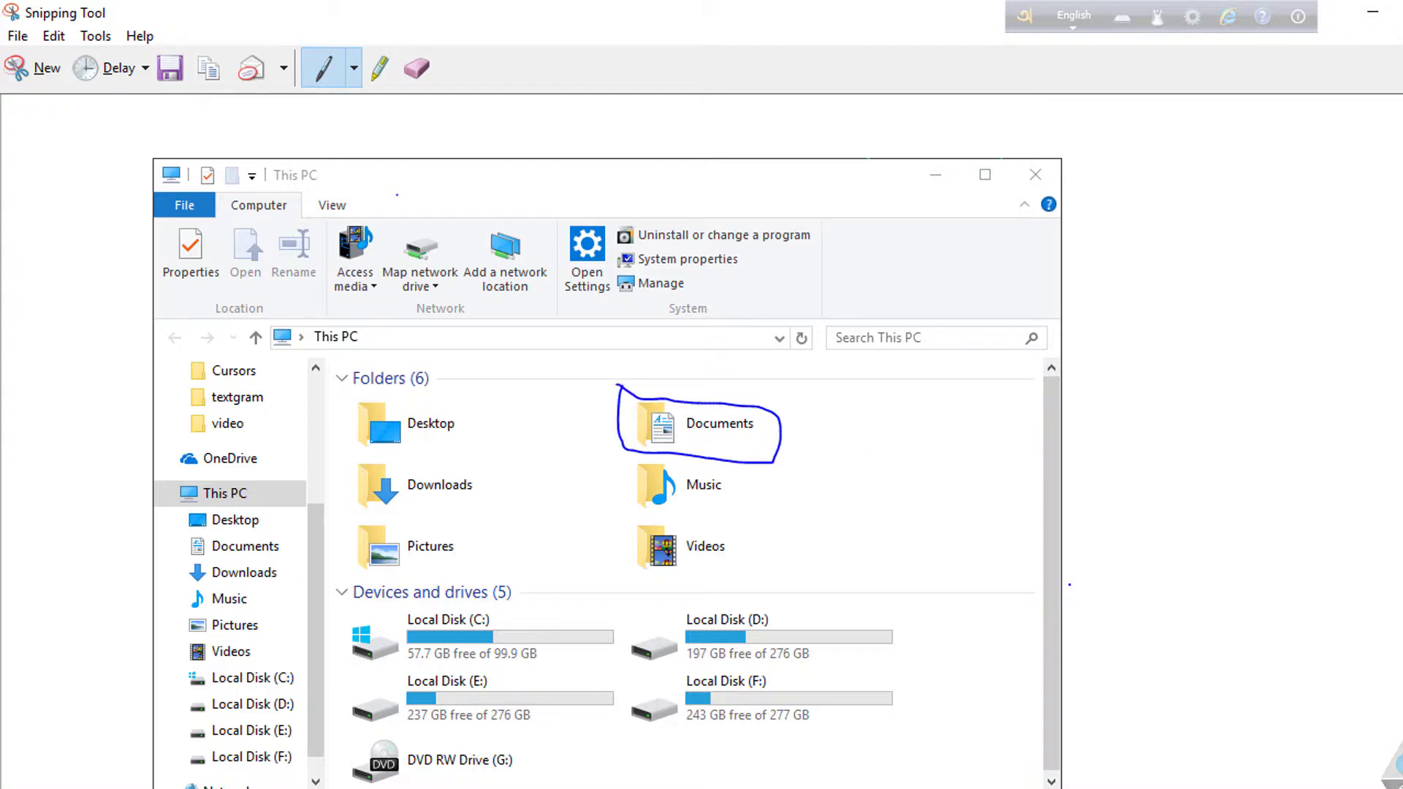
# Step: Switch to the red pen and circle the Music folder, extending the stroke across to the Downloads folder
pyautogui.click(85, 37)
pyautogui.moveTo(124, 61)
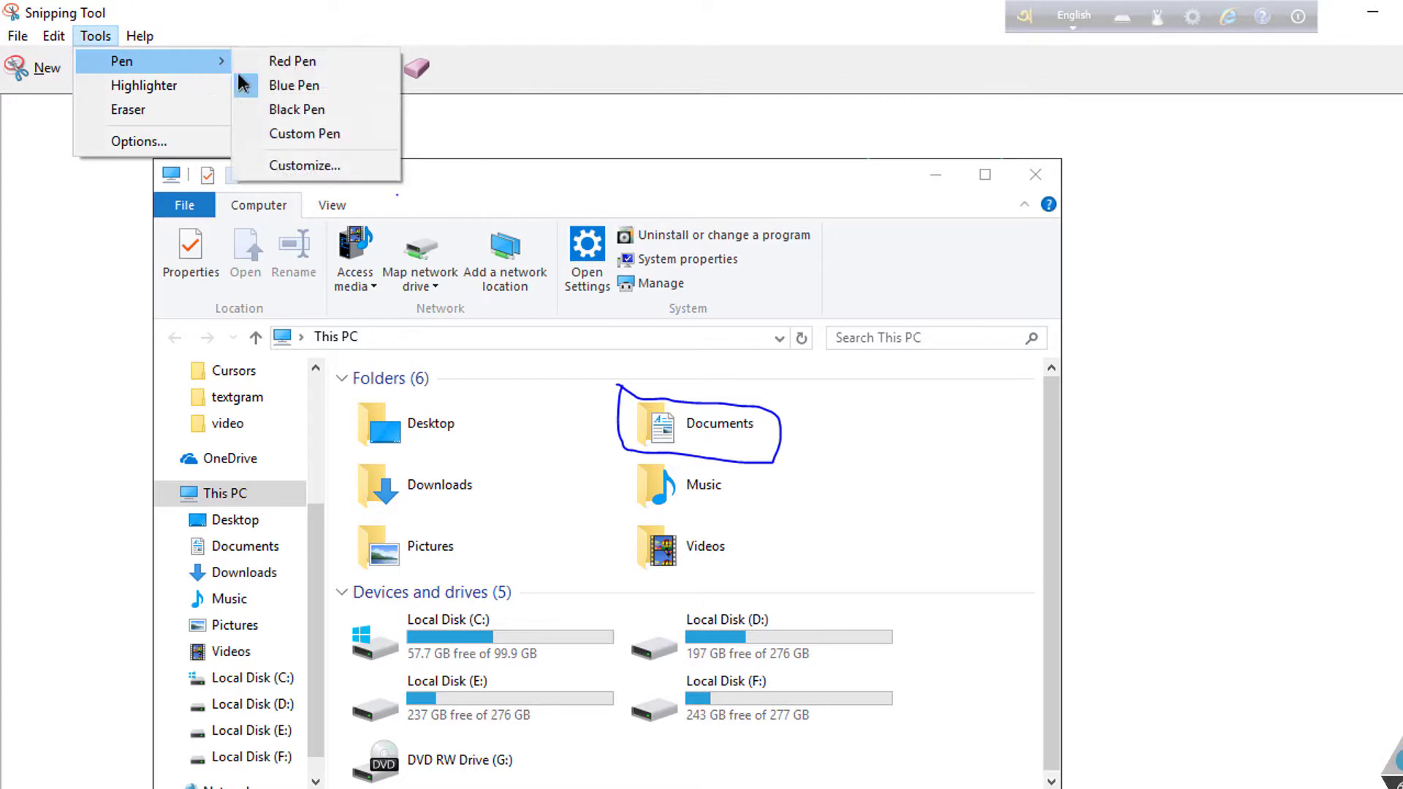
pyautogui.click(316, 66)
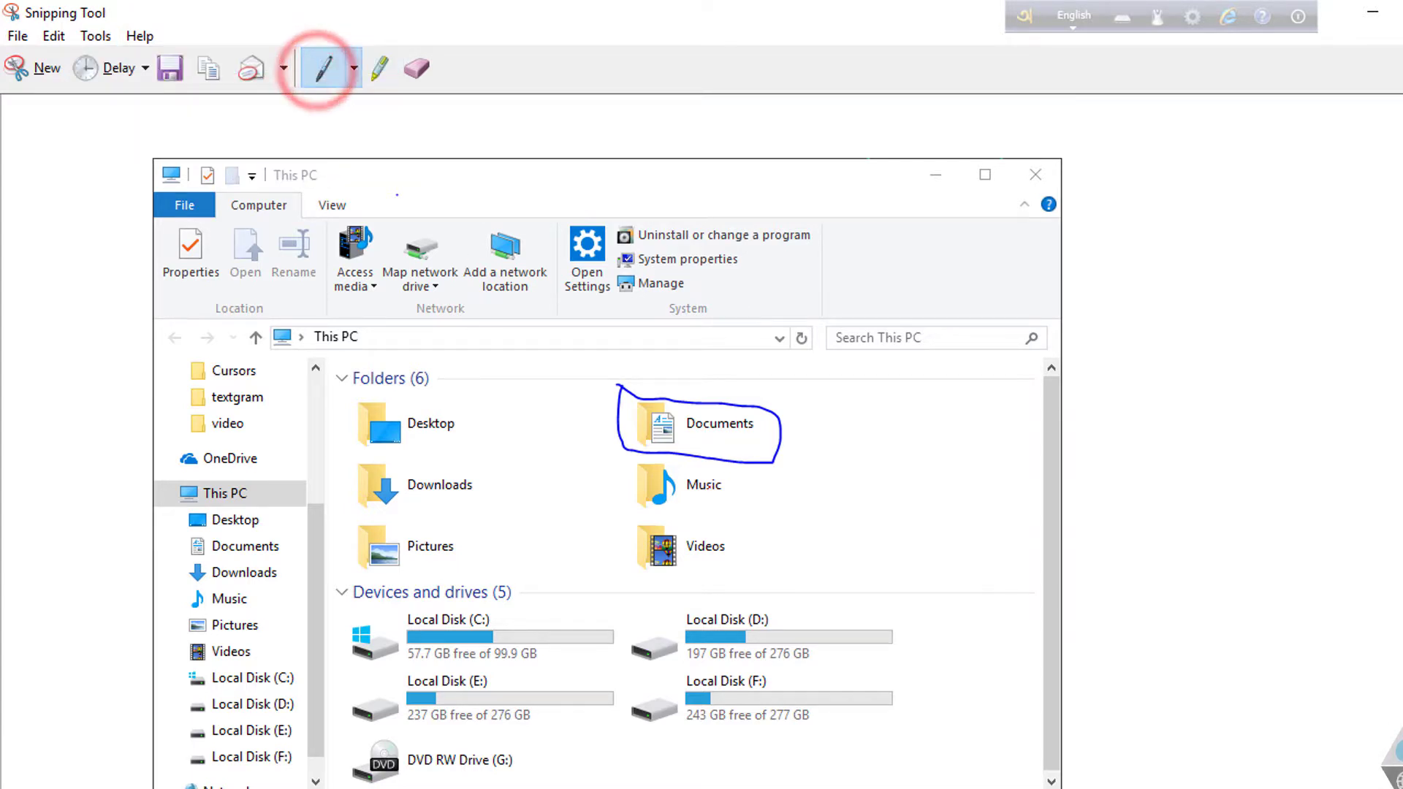
pyautogui.moveTo(660, 508)
pyautogui.mouseDown()
pyautogui.moveTo(701, 459)
pyautogui.moveTo(375, 474)
pyautogui.mouseUp()
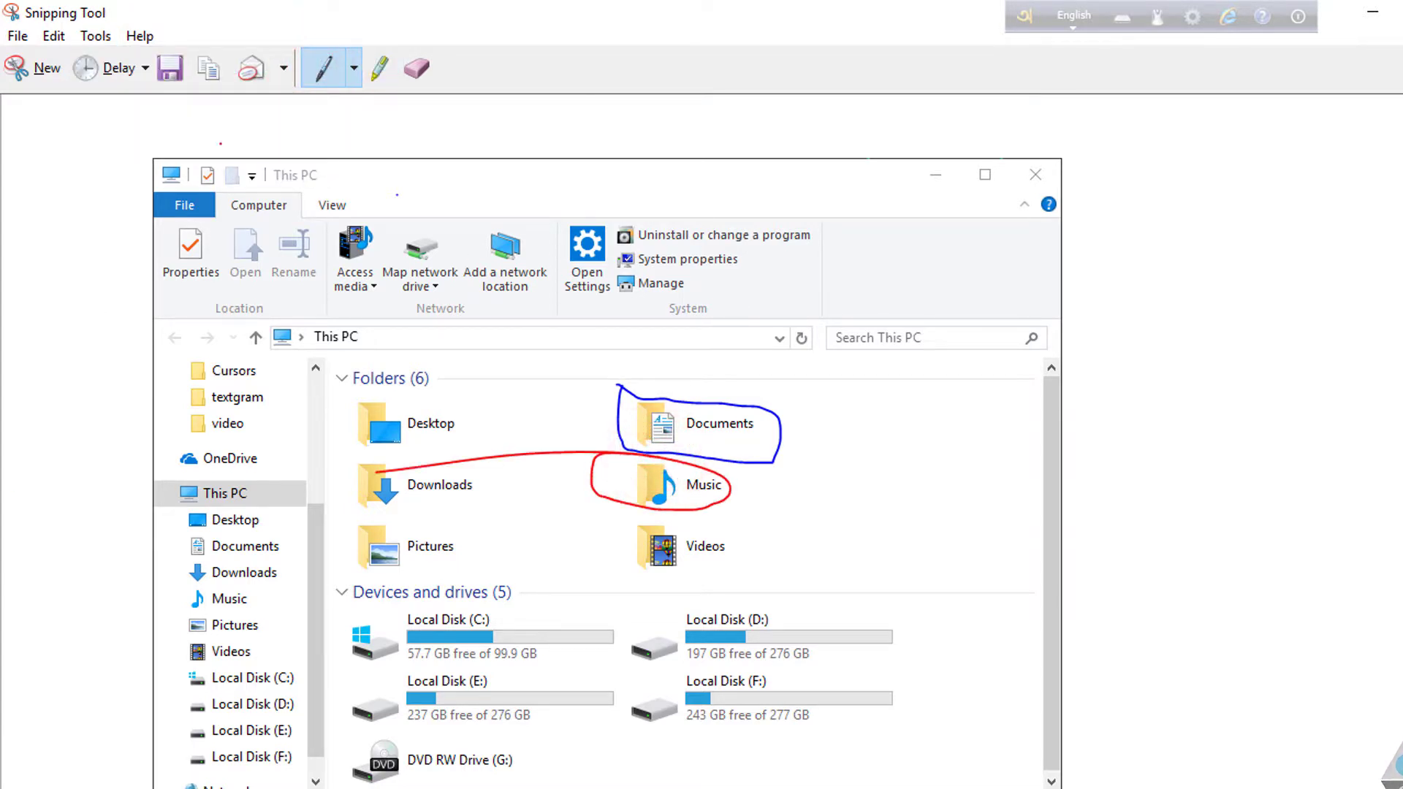
# Step: Open the custom pen settings and review the colour and thickness choices, keeping Blue and Medium point pen
pyautogui.click(352, 73)
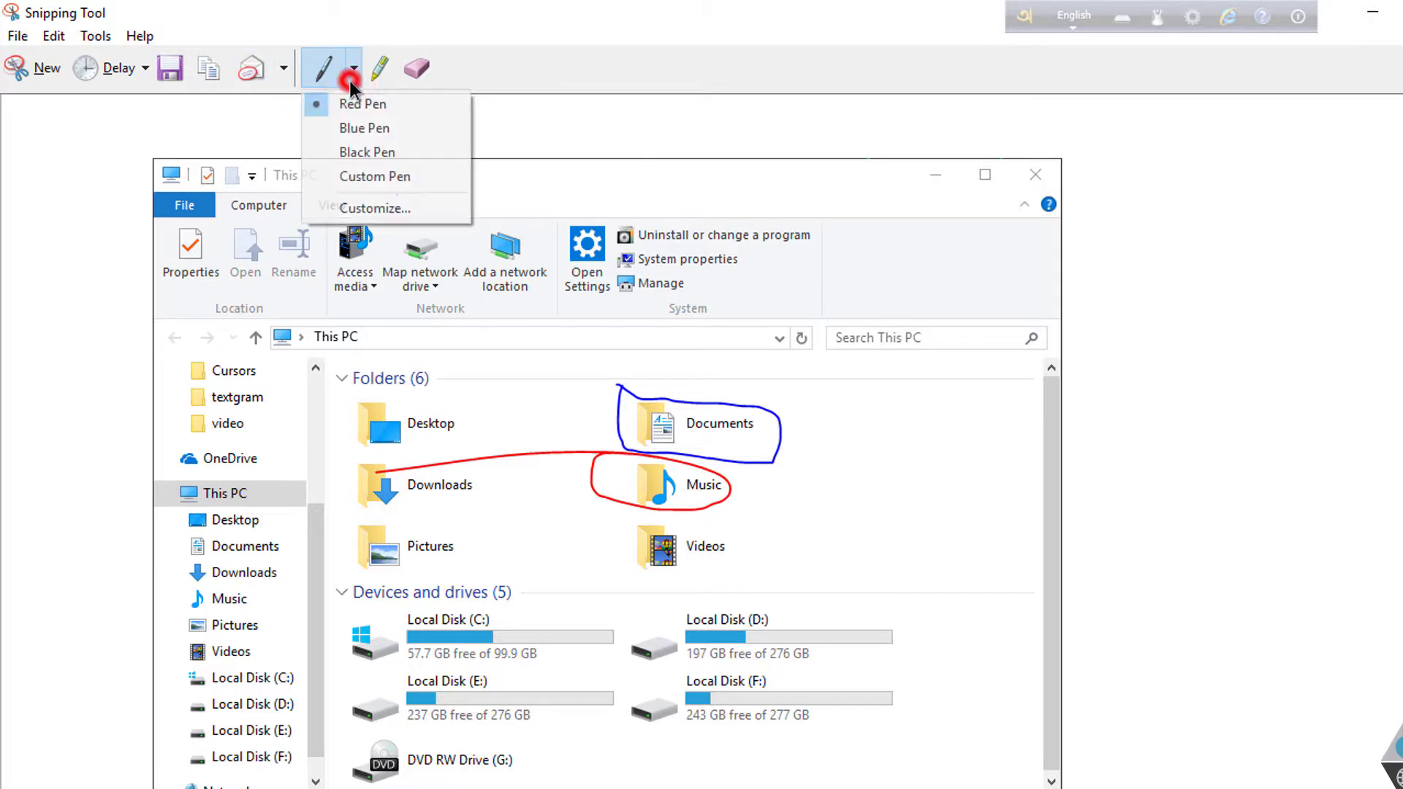
pyautogui.click(380, 208)
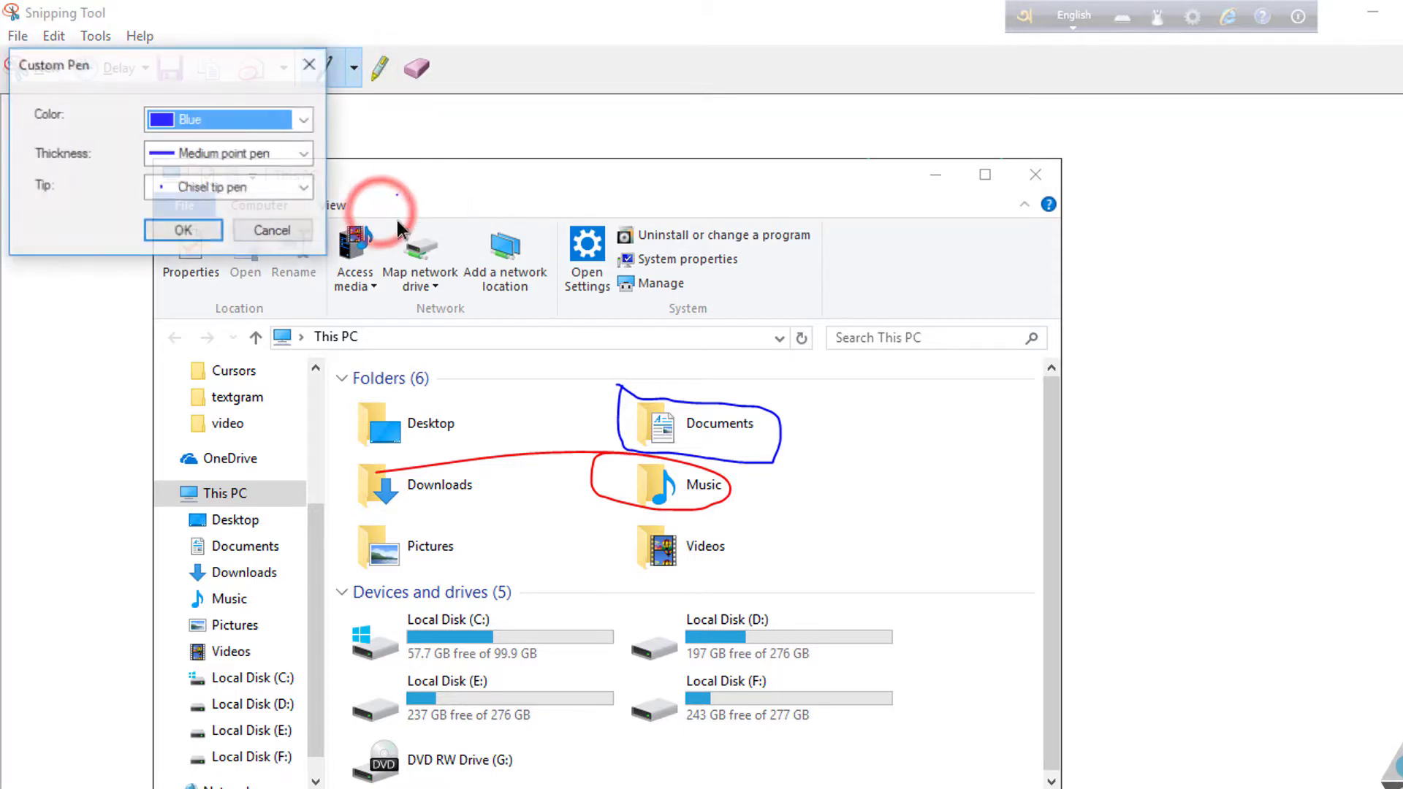
pyautogui.moveTo(181, 41); pyautogui.dragTo(693, 125)
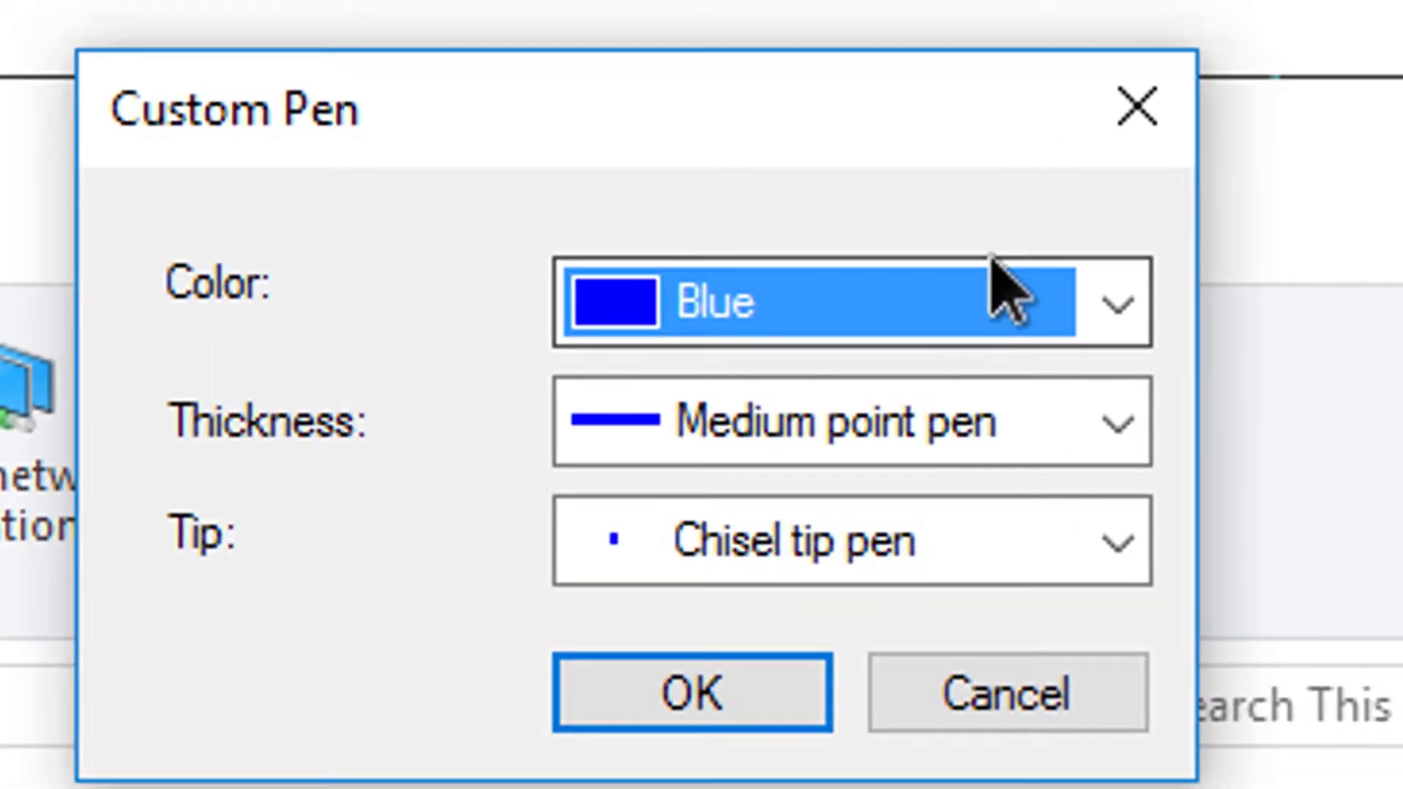
pyautogui.click(856, 255)
pyautogui.click(856, 255)
pyautogui.click(910, 409)
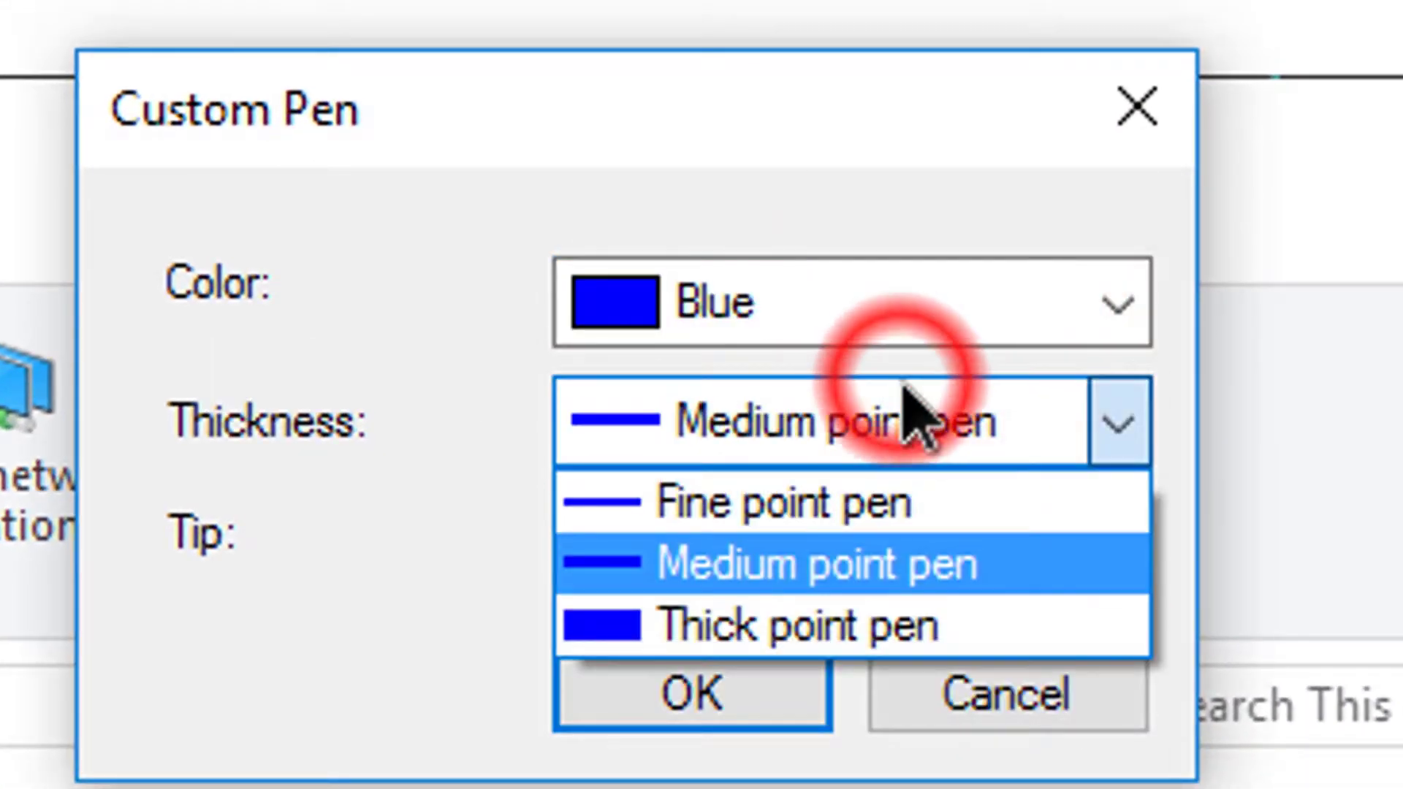
pyautogui.click(900, 422)
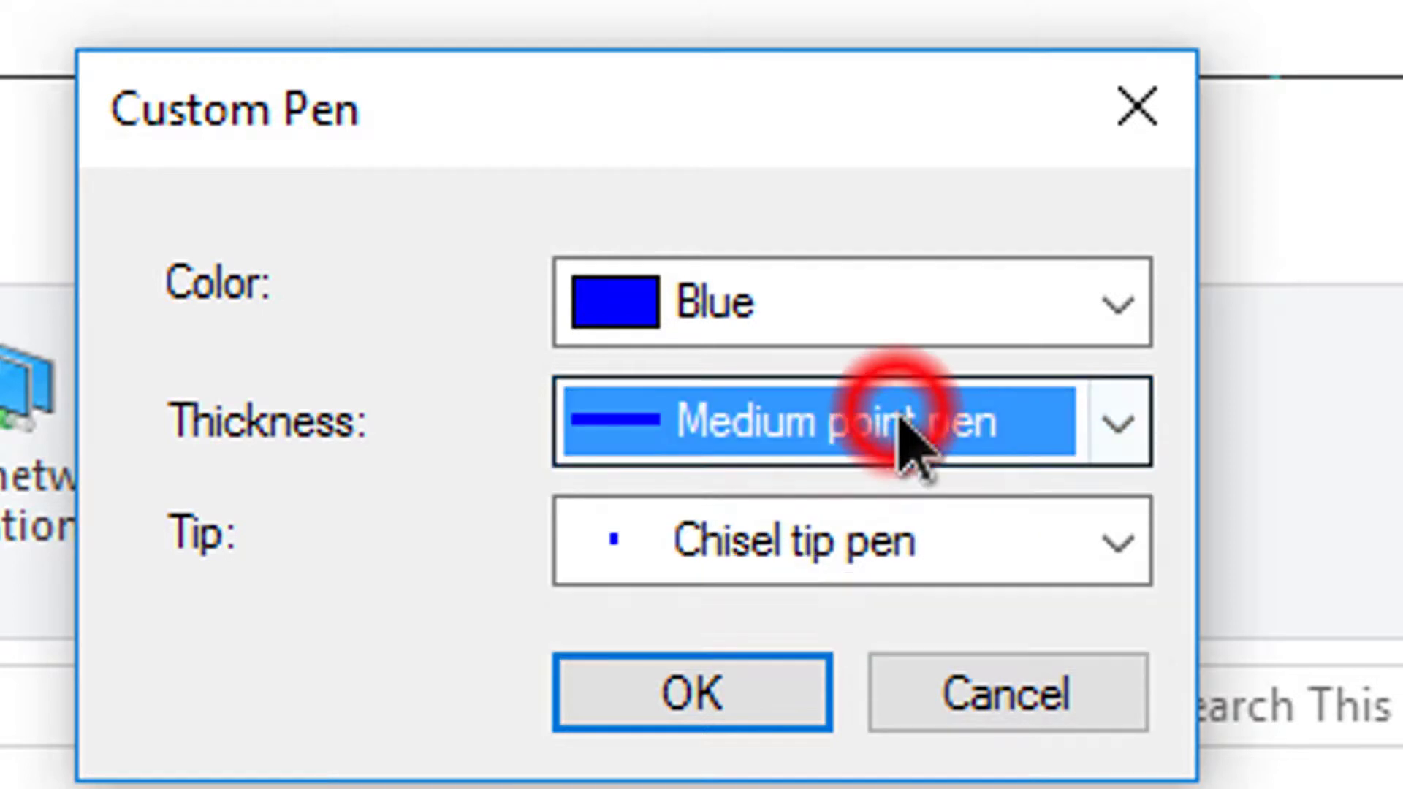
# Step: Try the Round tip pen for the custom pen and set the tip back to Chisel tip pen
pyautogui.click(851, 547)
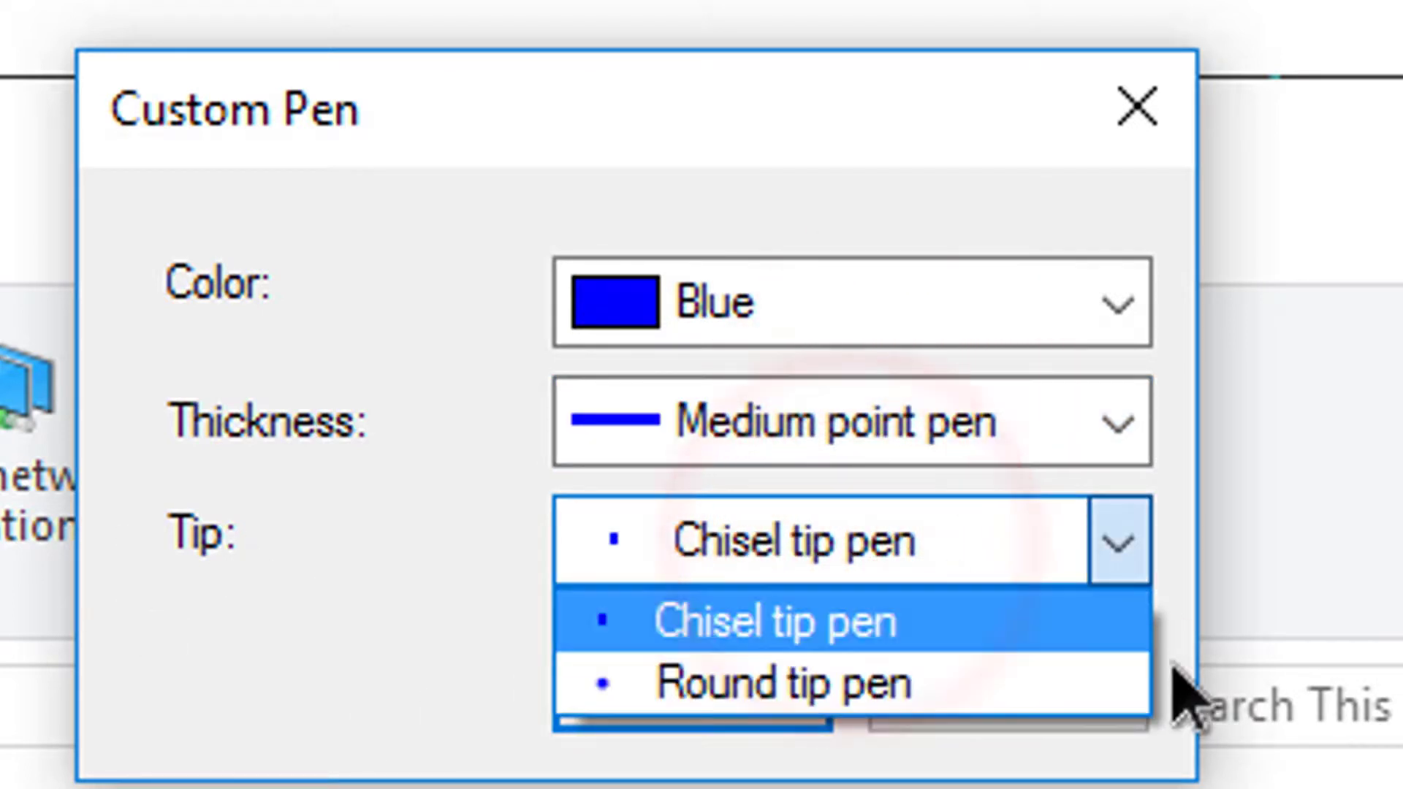
pyautogui.click(764, 683)
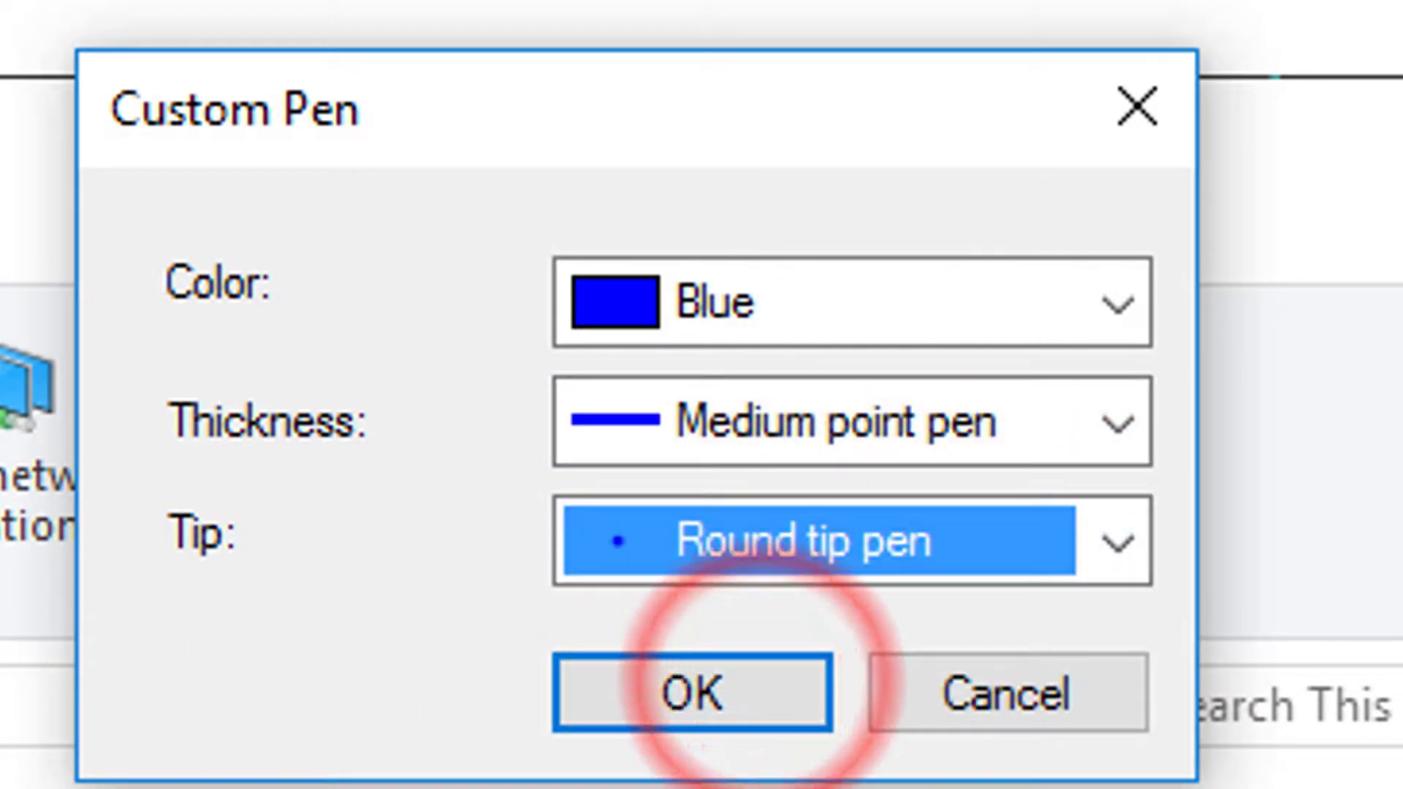
pyautogui.click(755, 552)
pyautogui.click(764, 632)
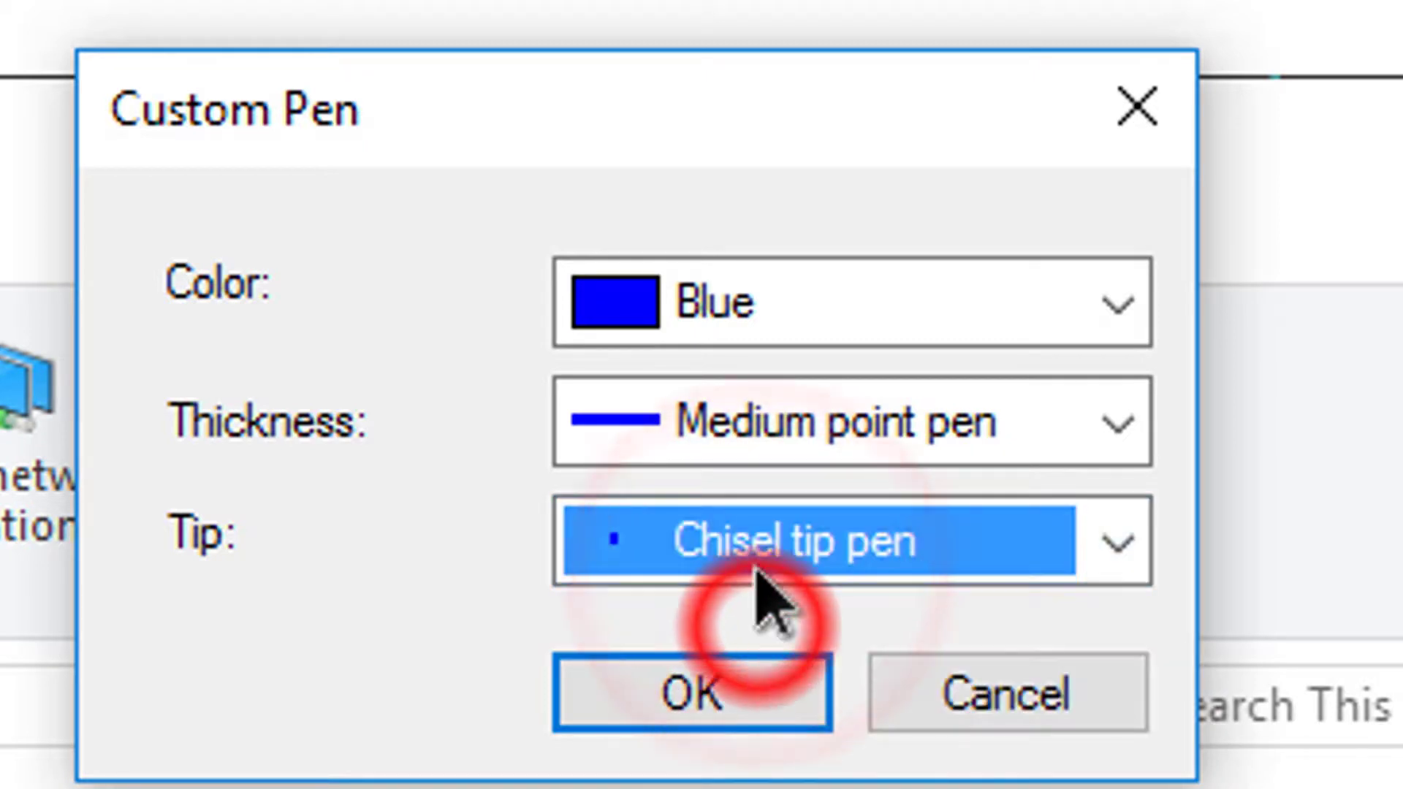
# Step: Set the custom pen's tip to Round tip pen, apply the settings and check the available pen choices
pyautogui.click(819, 555)
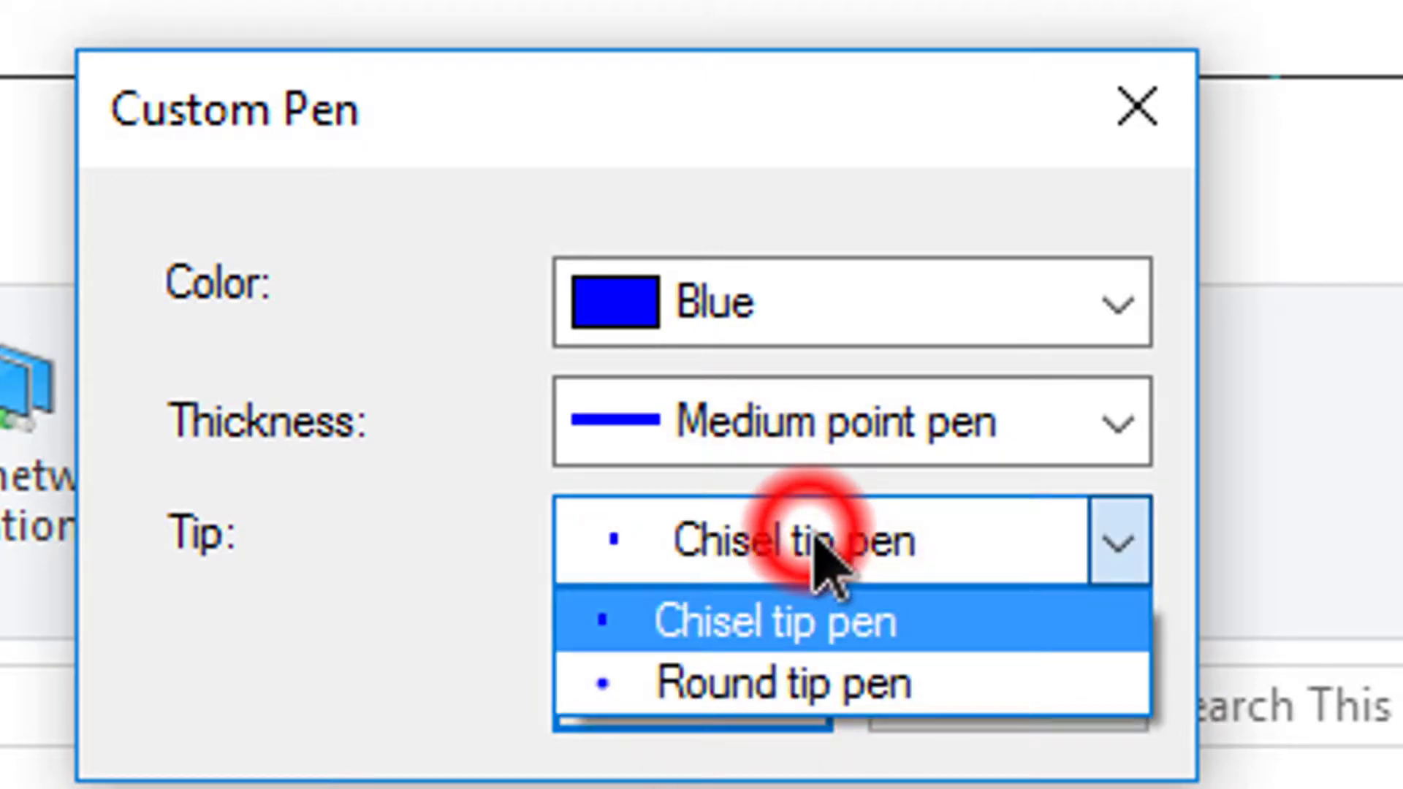
pyautogui.click(833, 684)
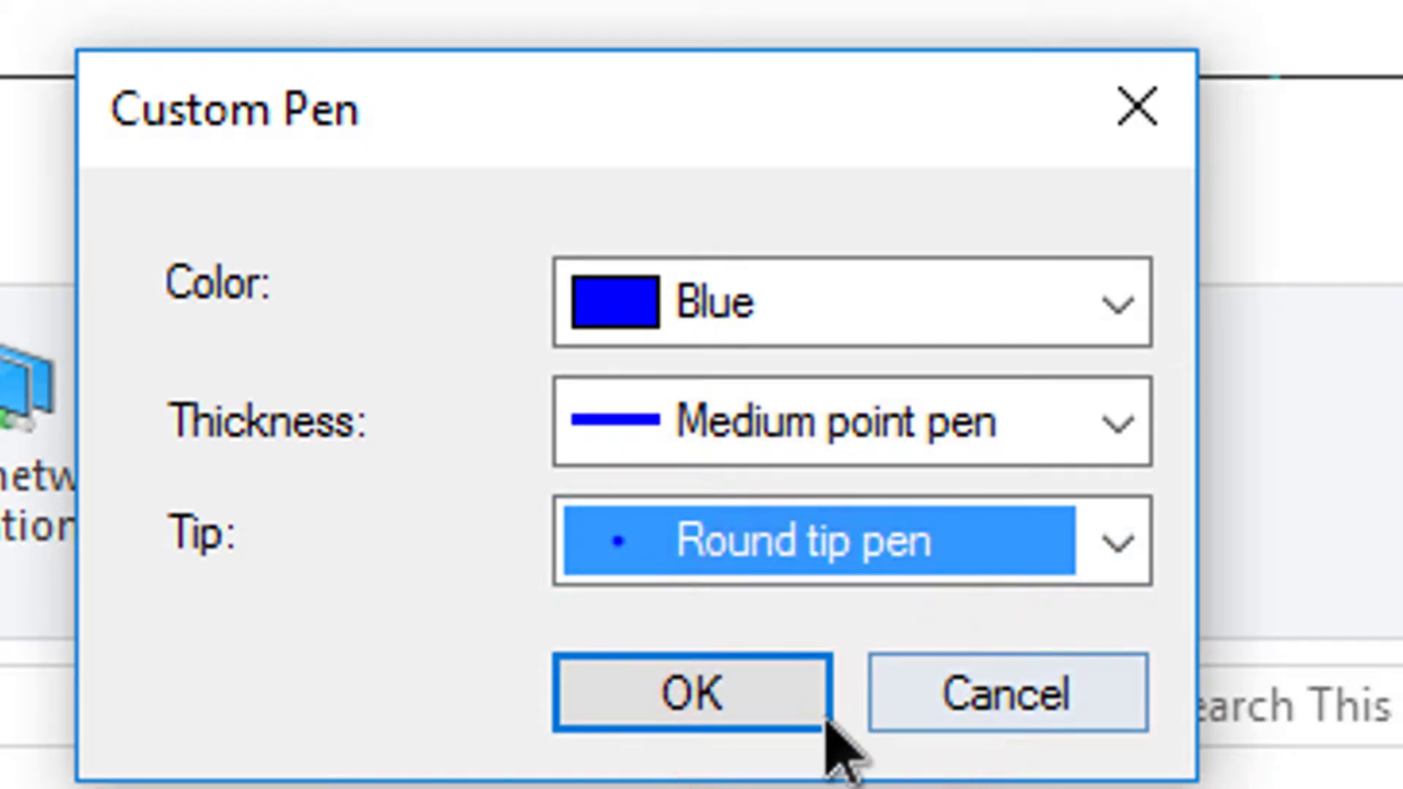
pyautogui.click(779, 694)
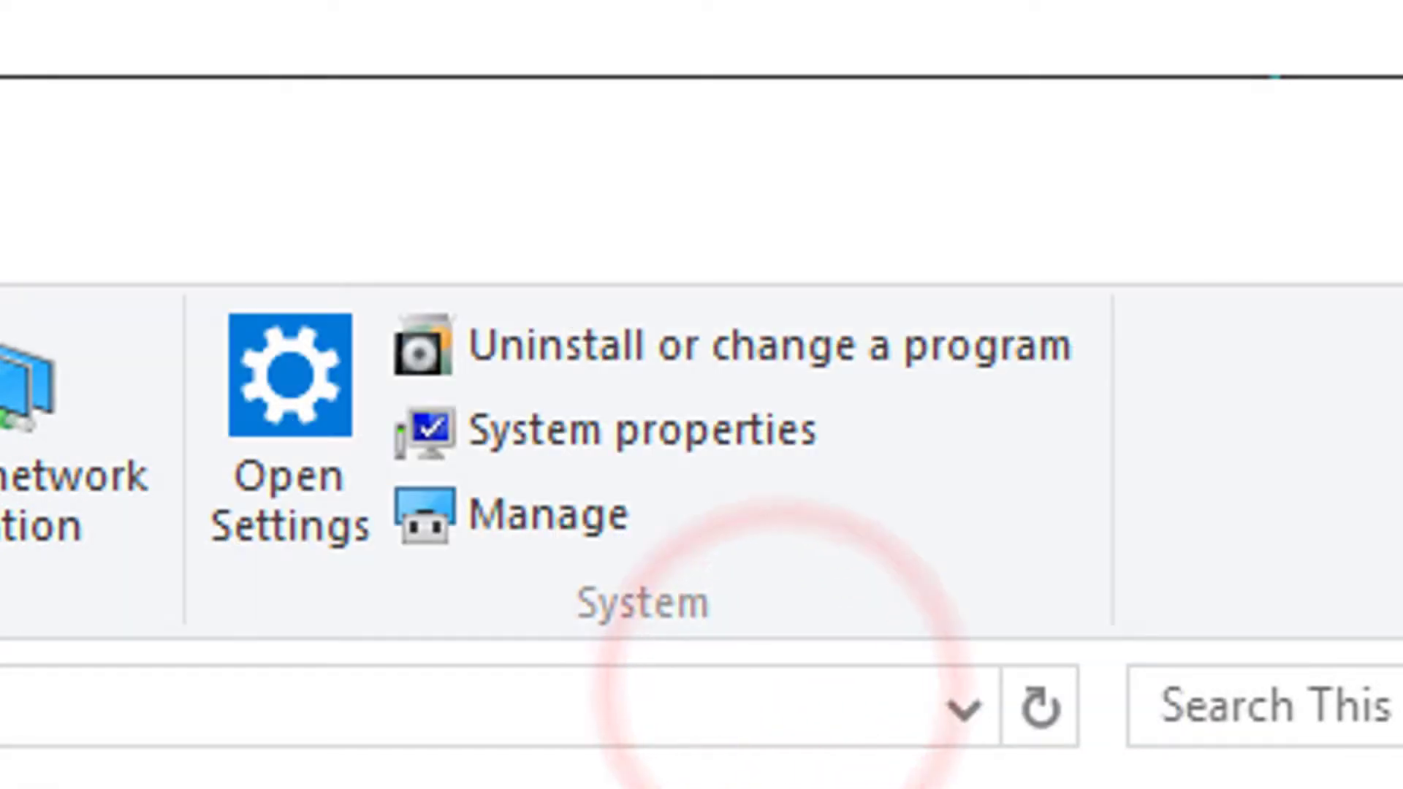
pyautogui.click(742, 114)
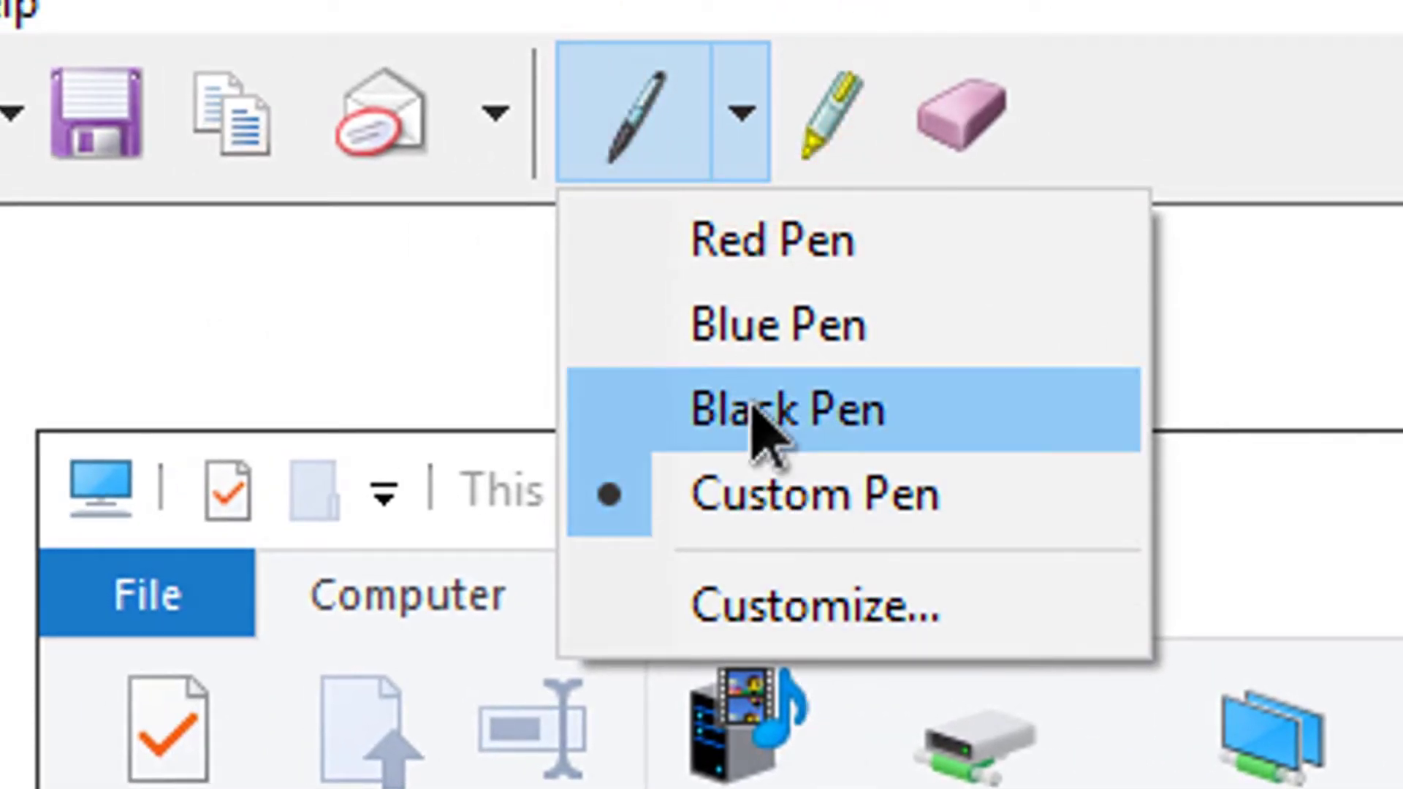
pyautogui.click(377, 172)
# Step: Highlight the Local Disk (C:) label in the snip with the Highlighter
pyautogui.hotkey('alt', 't')
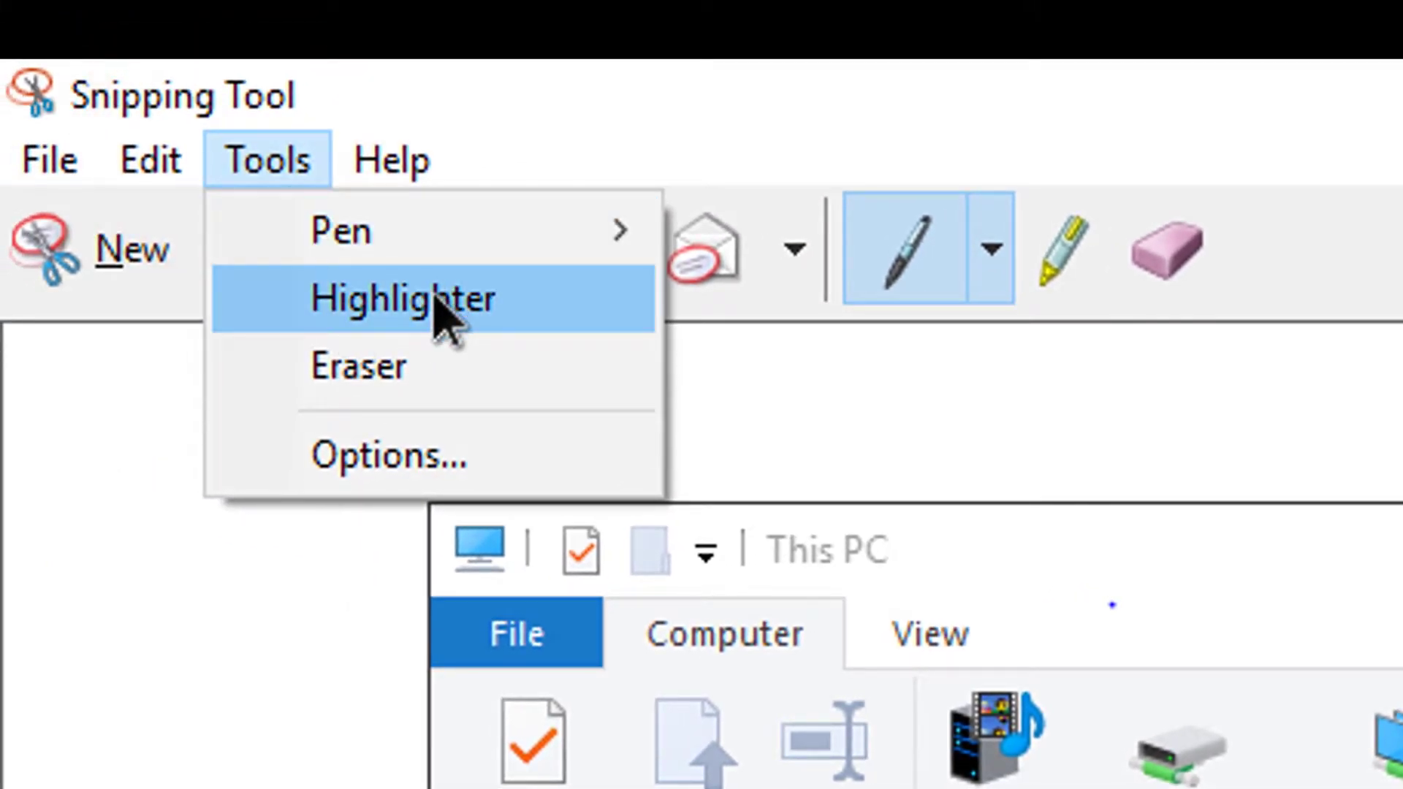
pyautogui.click(443, 301)
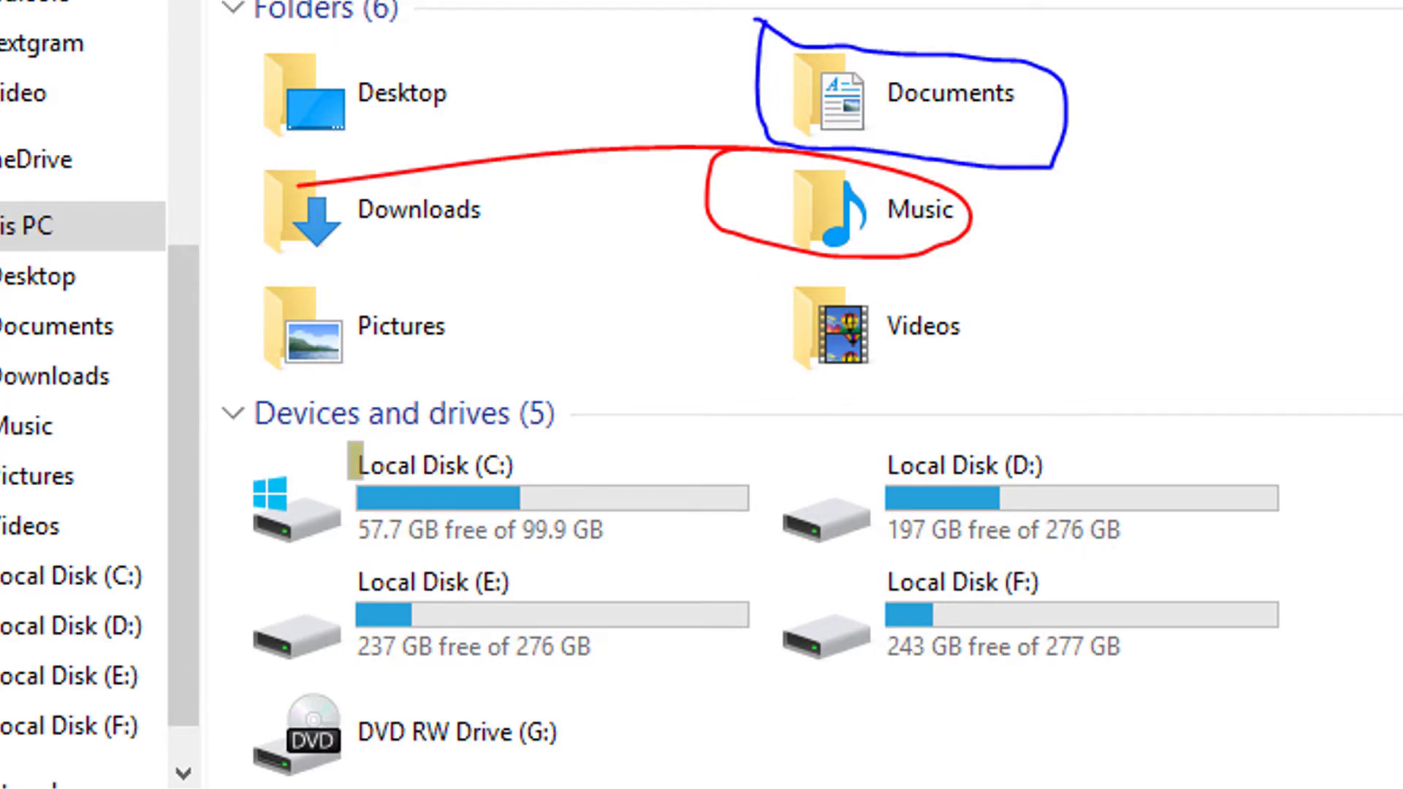
pyautogui.moveTo(355, 460)
pyautogui.mouseDown()
pyautogui.moveTo(512, 435)
pyautogui.moveTo(426, 460)
pyautogui.mouseUp()
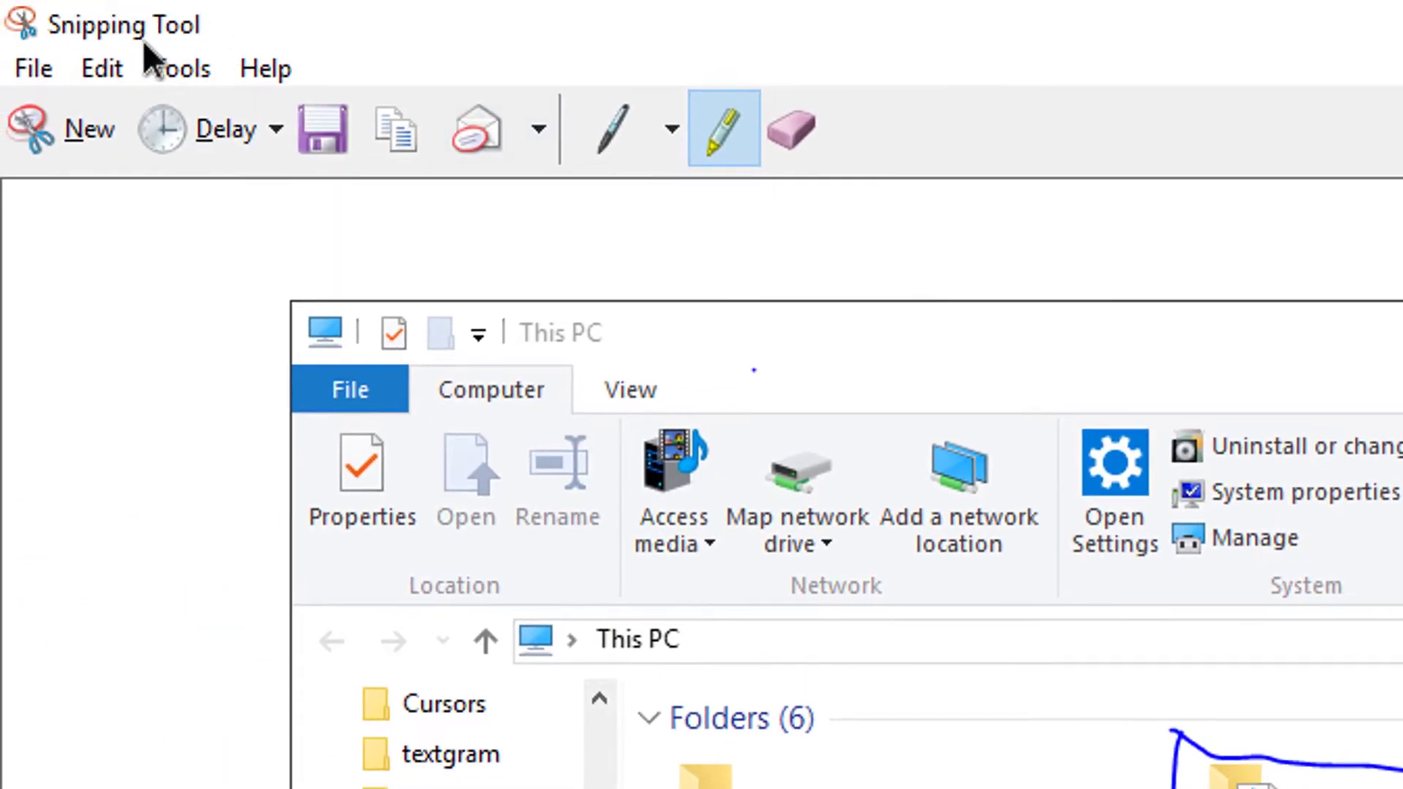
# Step: Erase the Local Disk (C:) highlight, the blue circle around Documents and the red stroke around Music
pyautogui.click(180, 76)
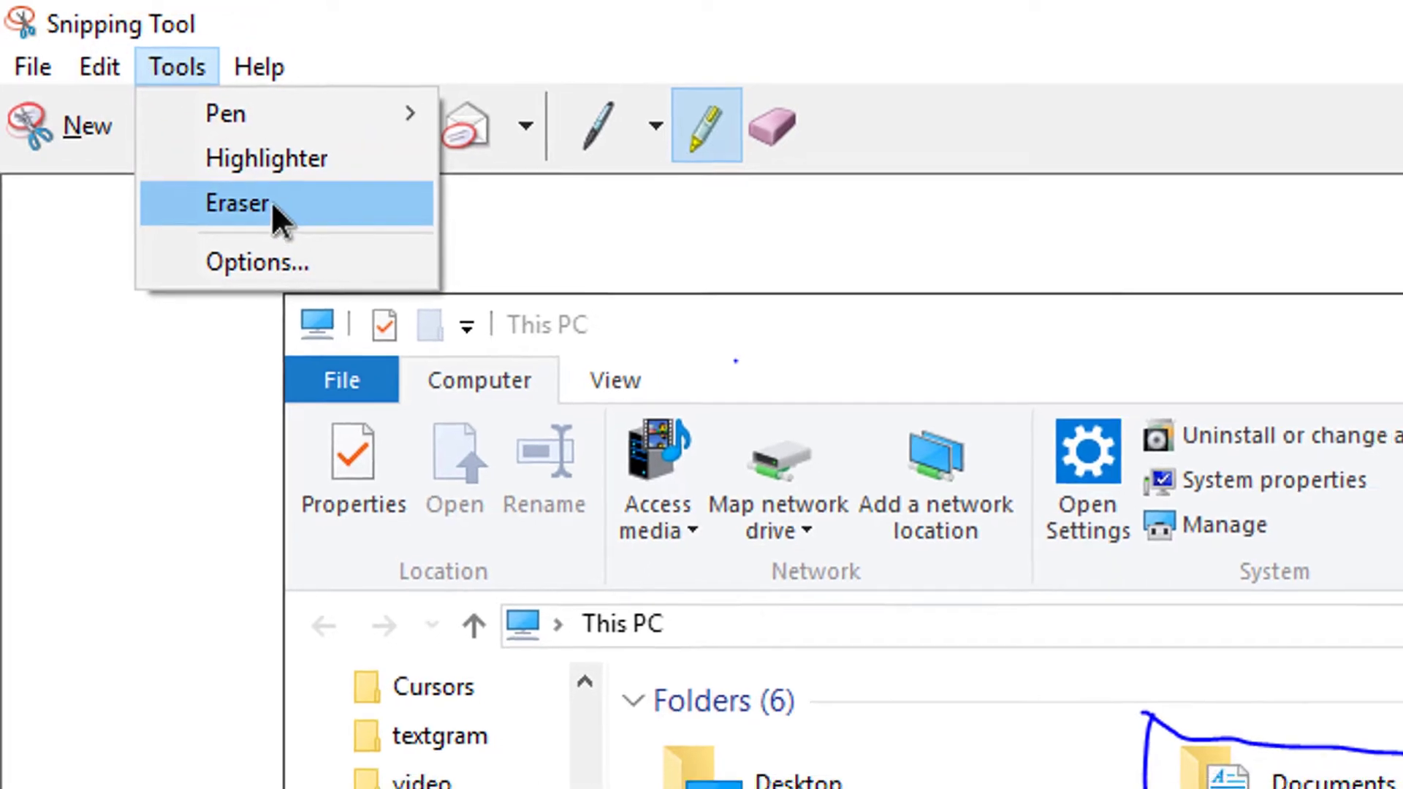
pyautogui.click(270, 203)
pyautogui.click(458, 647)
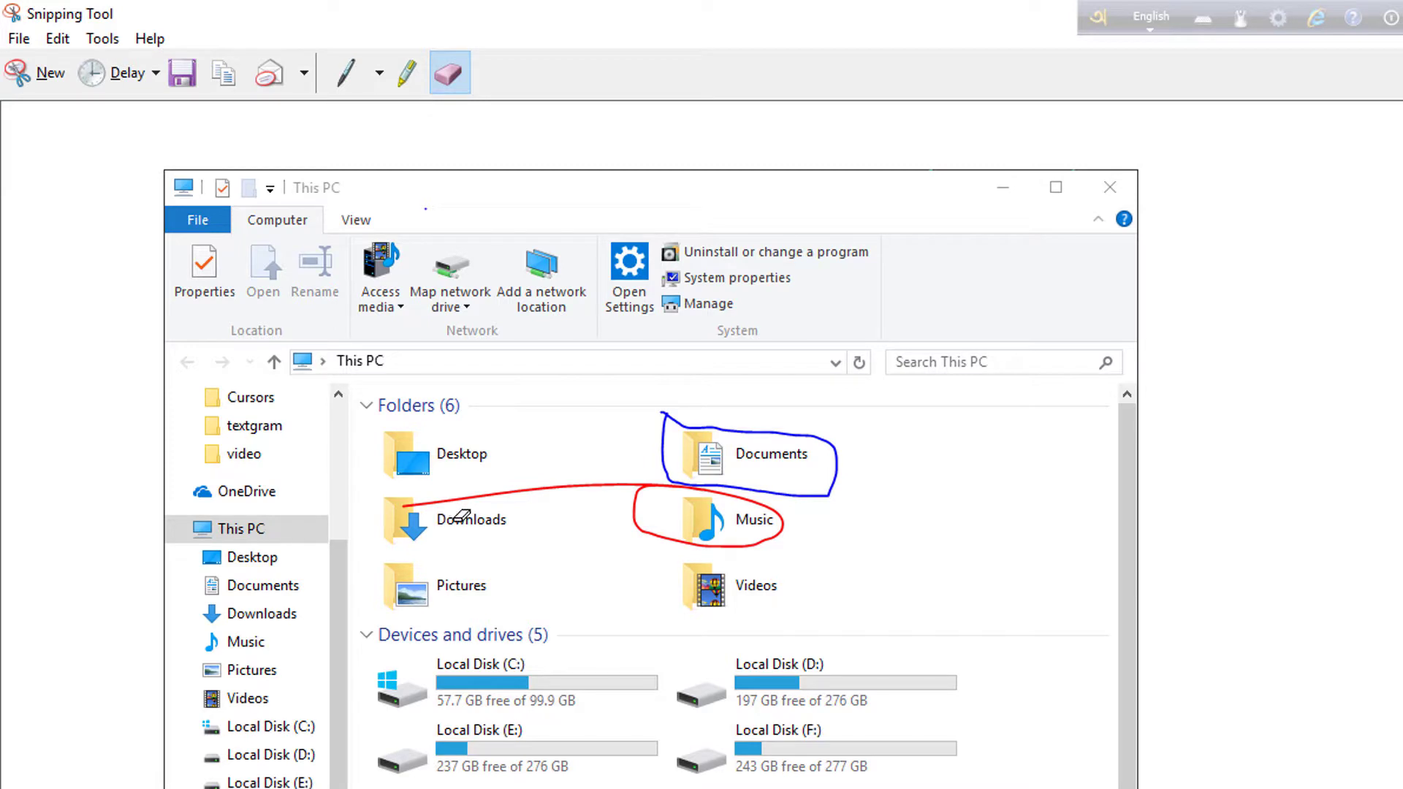
pyautogui.click(736, 422)
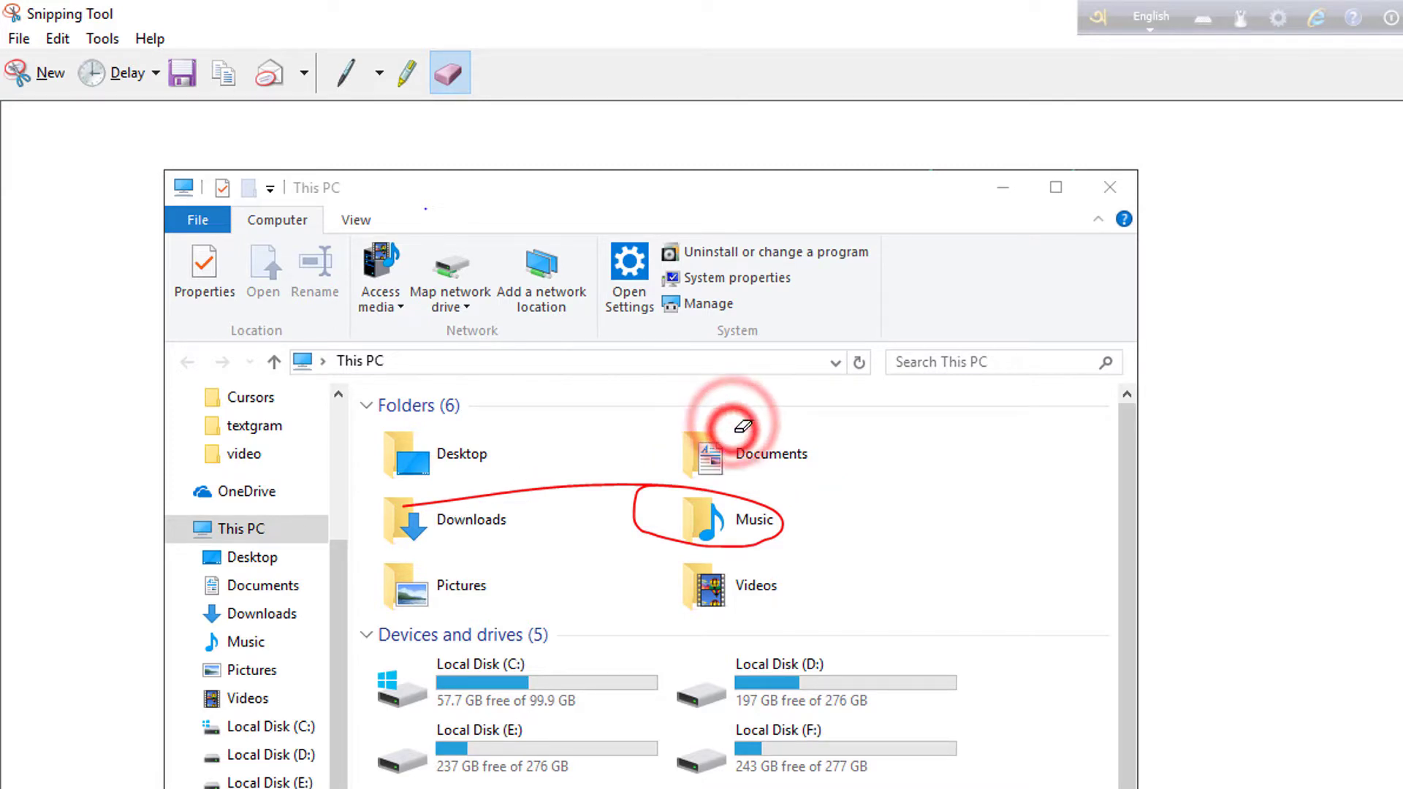
pyautogui.click(662, 487)
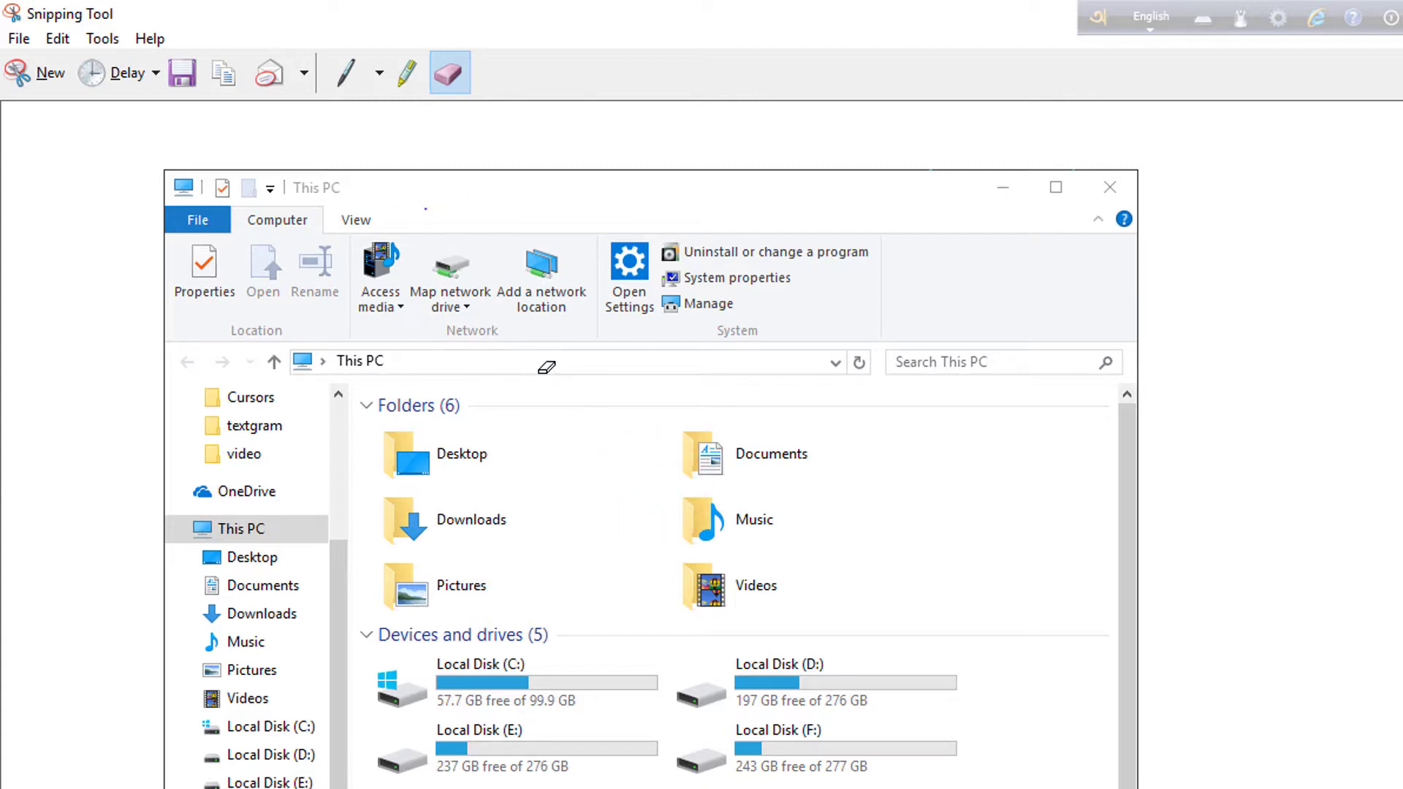
# Step: Review the Snipping Tool options, moving the dialog aside, and accept them with the ink color kept at Red
pyautogui.click(102, 38)
pyautogui.click(154, 151)
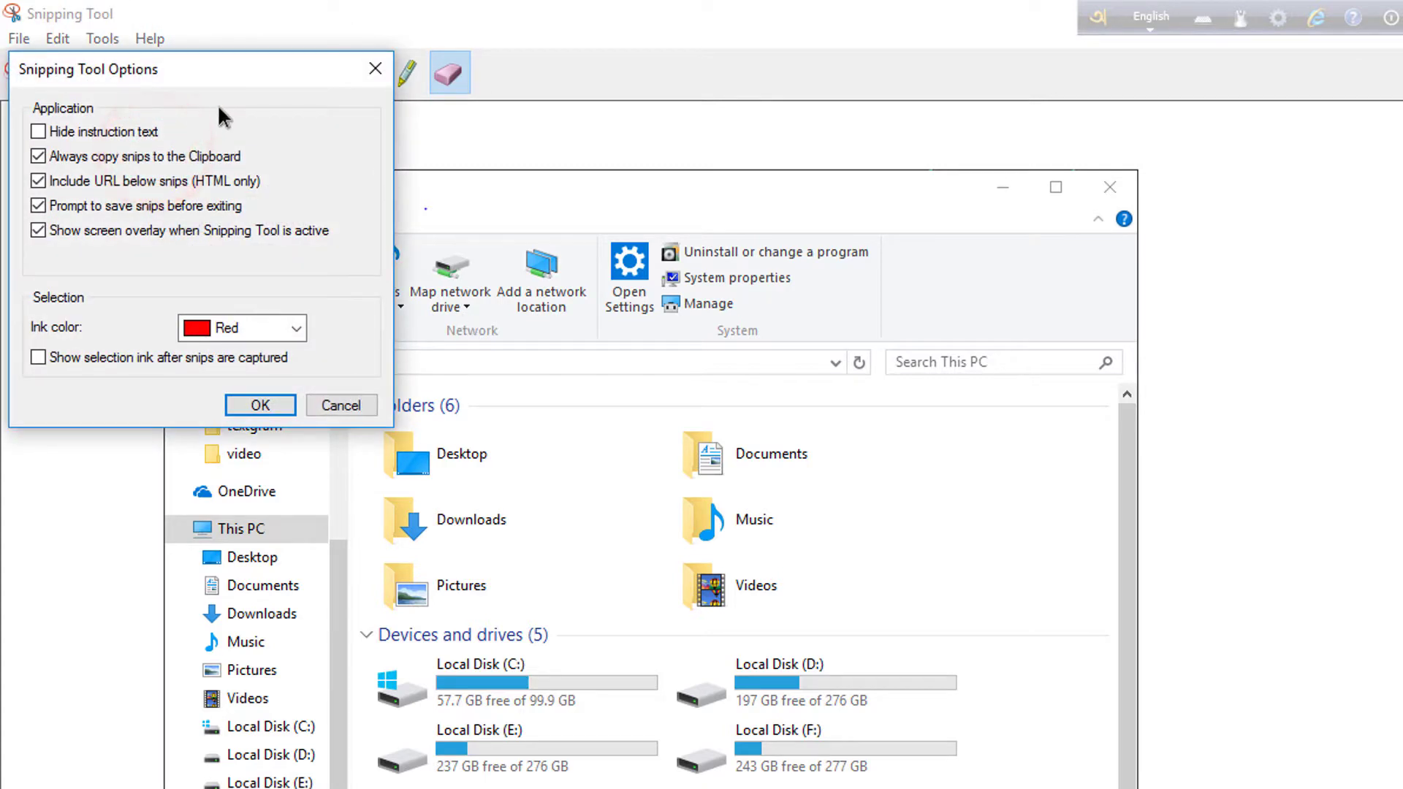
pyautogui.moveTo(217, 93); pyautogui.dragTo(565, 93)
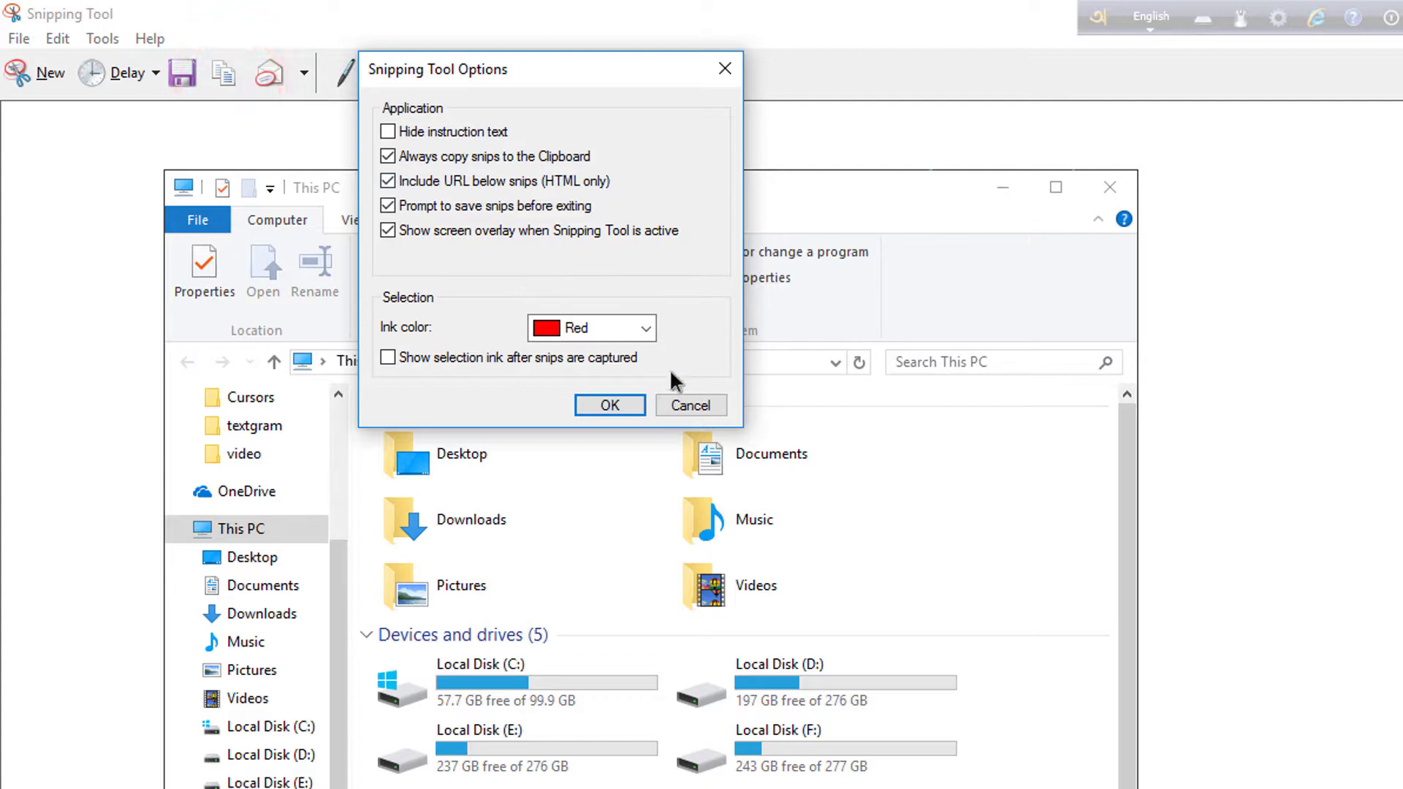
pyautogui.click(615, 406)
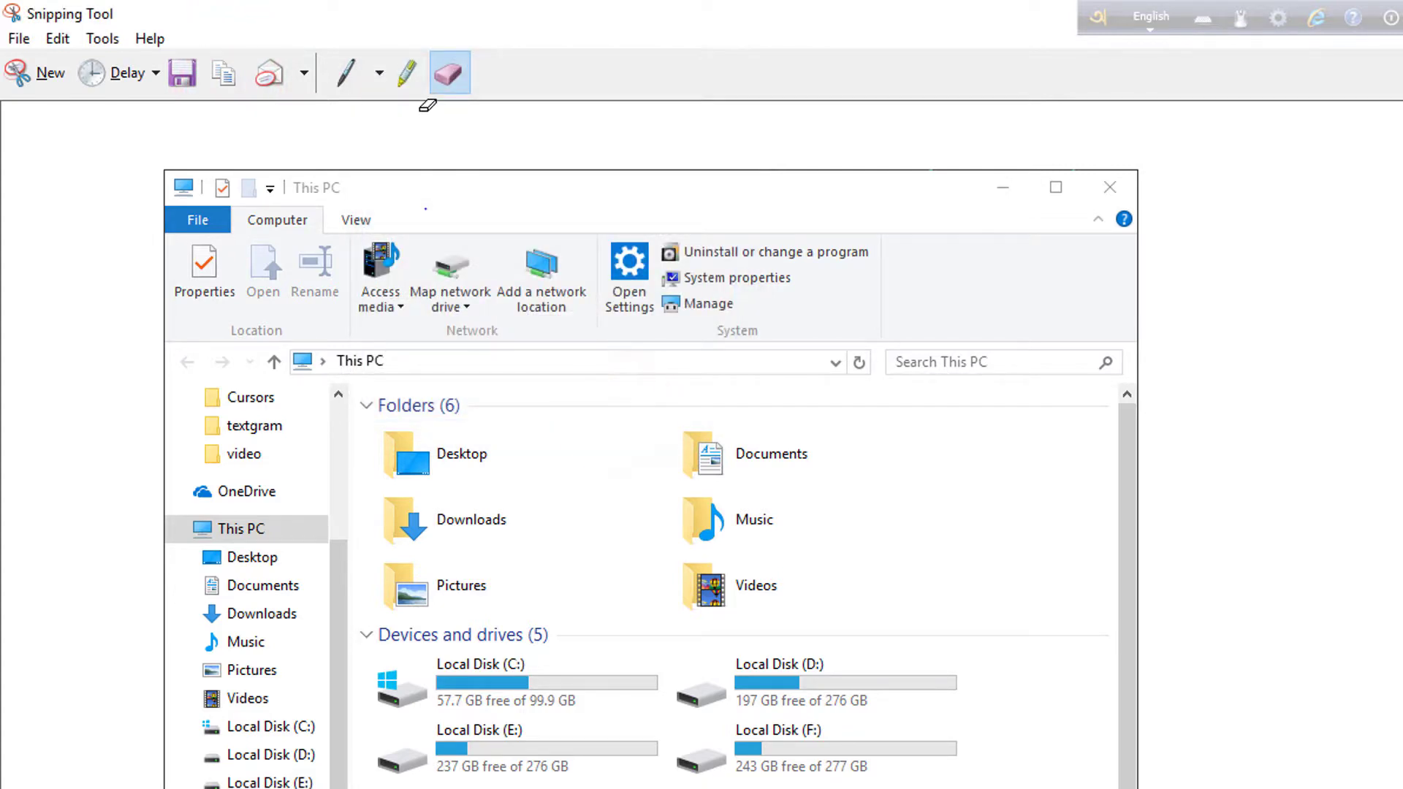
# Step: Draw an open blue loop around the Documents folder icon with the custom pen and highlight the Desktop folder label
pyautogui.click(347, 73)
pyautogui.moveTo(665, 413); pyautogui.dragTo(733, 438)
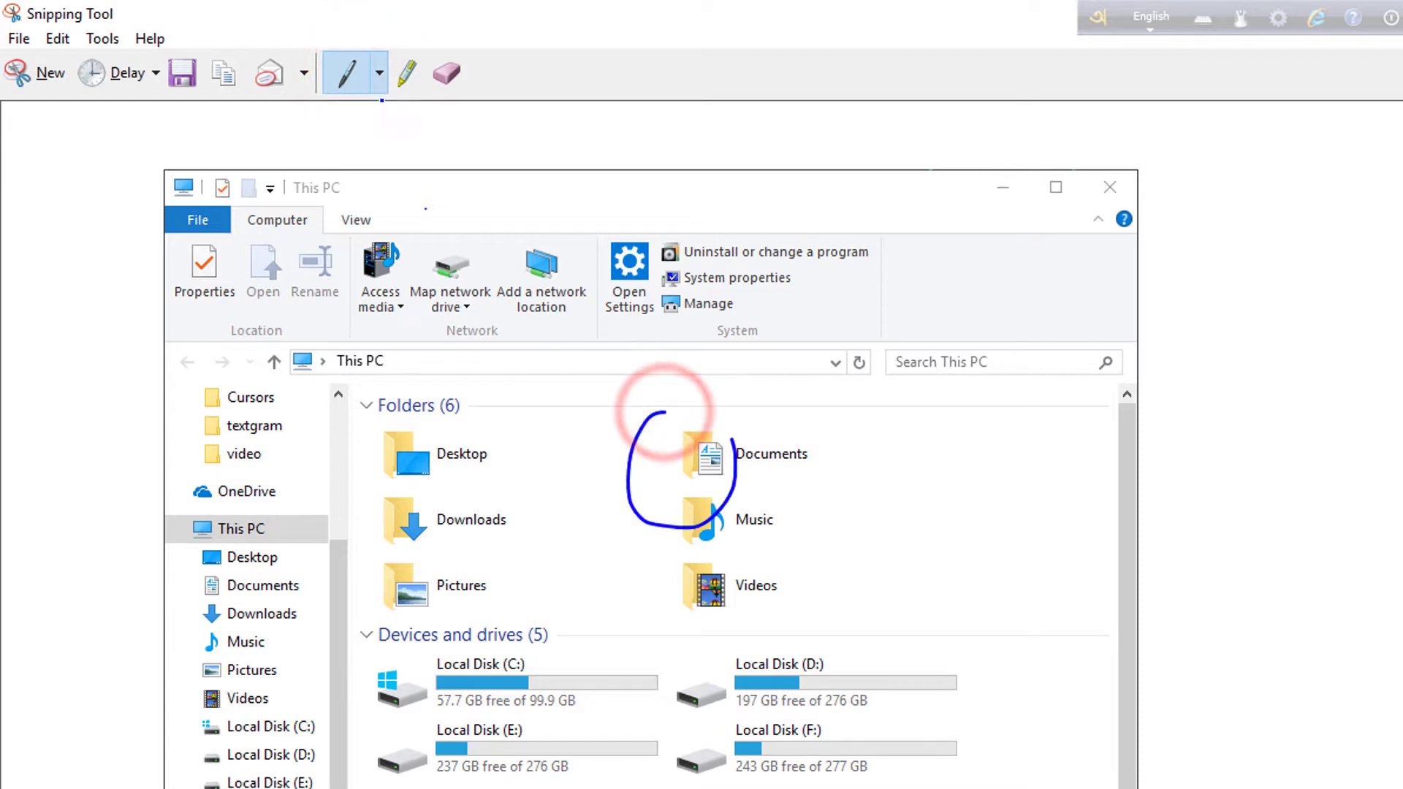
pyautogui.click(380, 74)
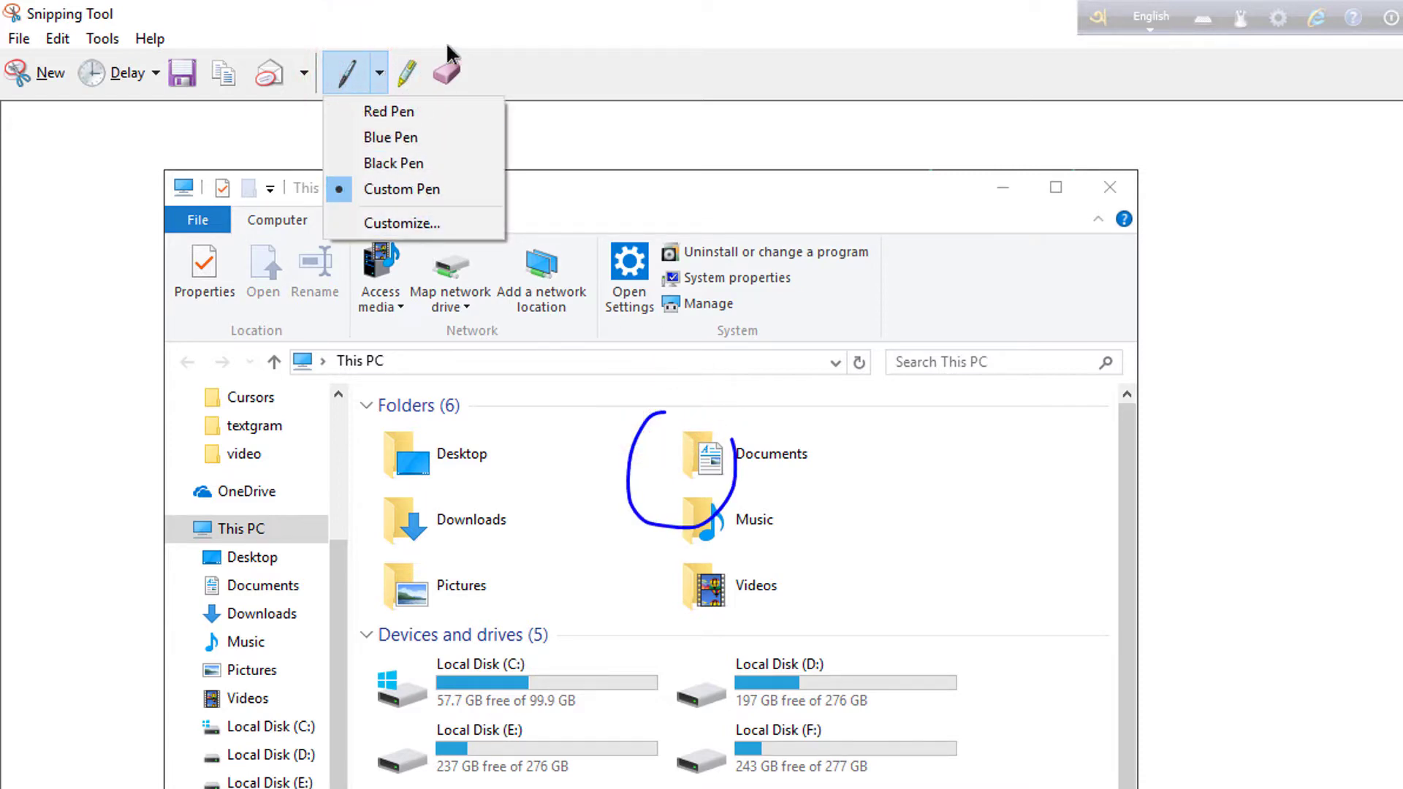
pyautogui.click(420, 28)
pyautogui.click(408, 74)
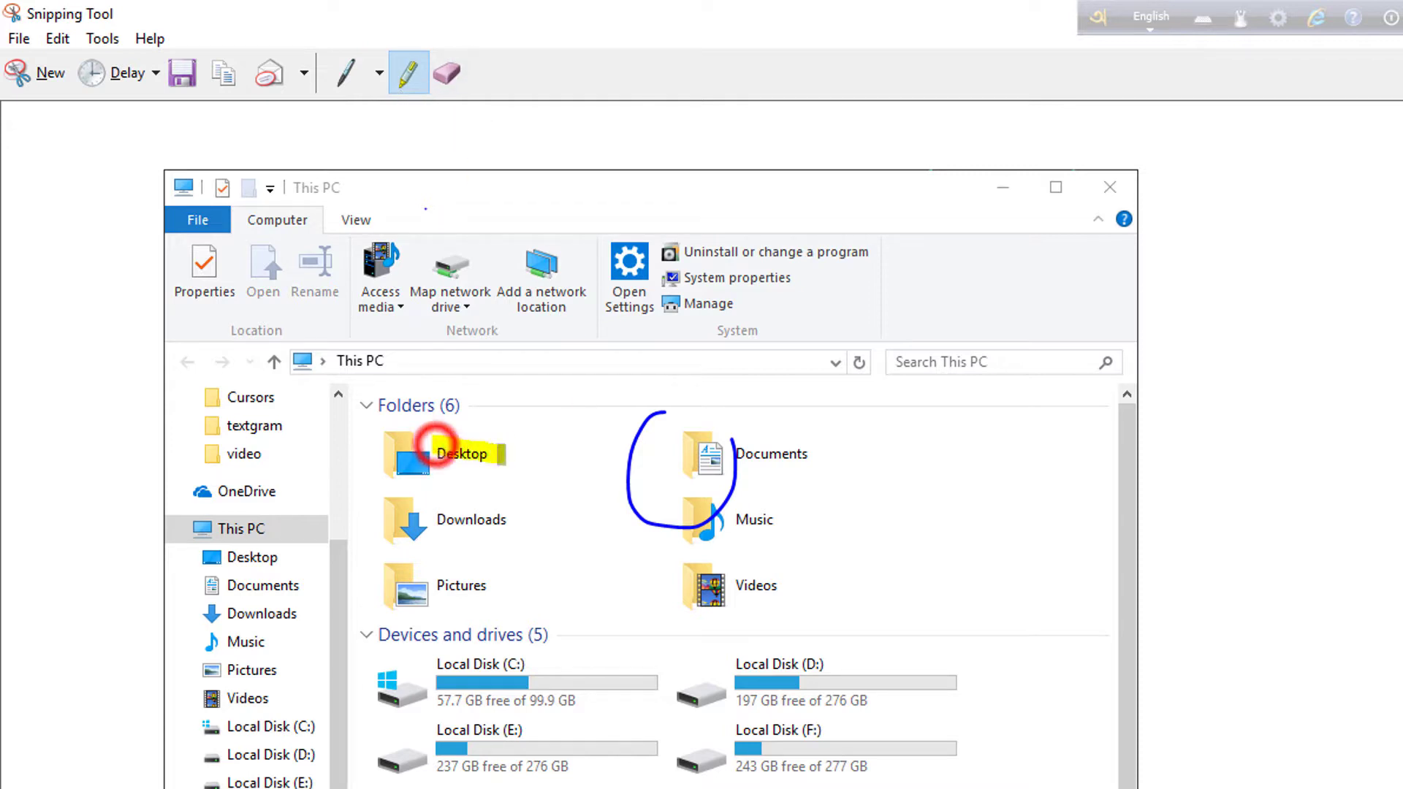
# Step: Erase the Desktop highlight and the blue loop around the Documents icon
pyautogui.click(460, 73)
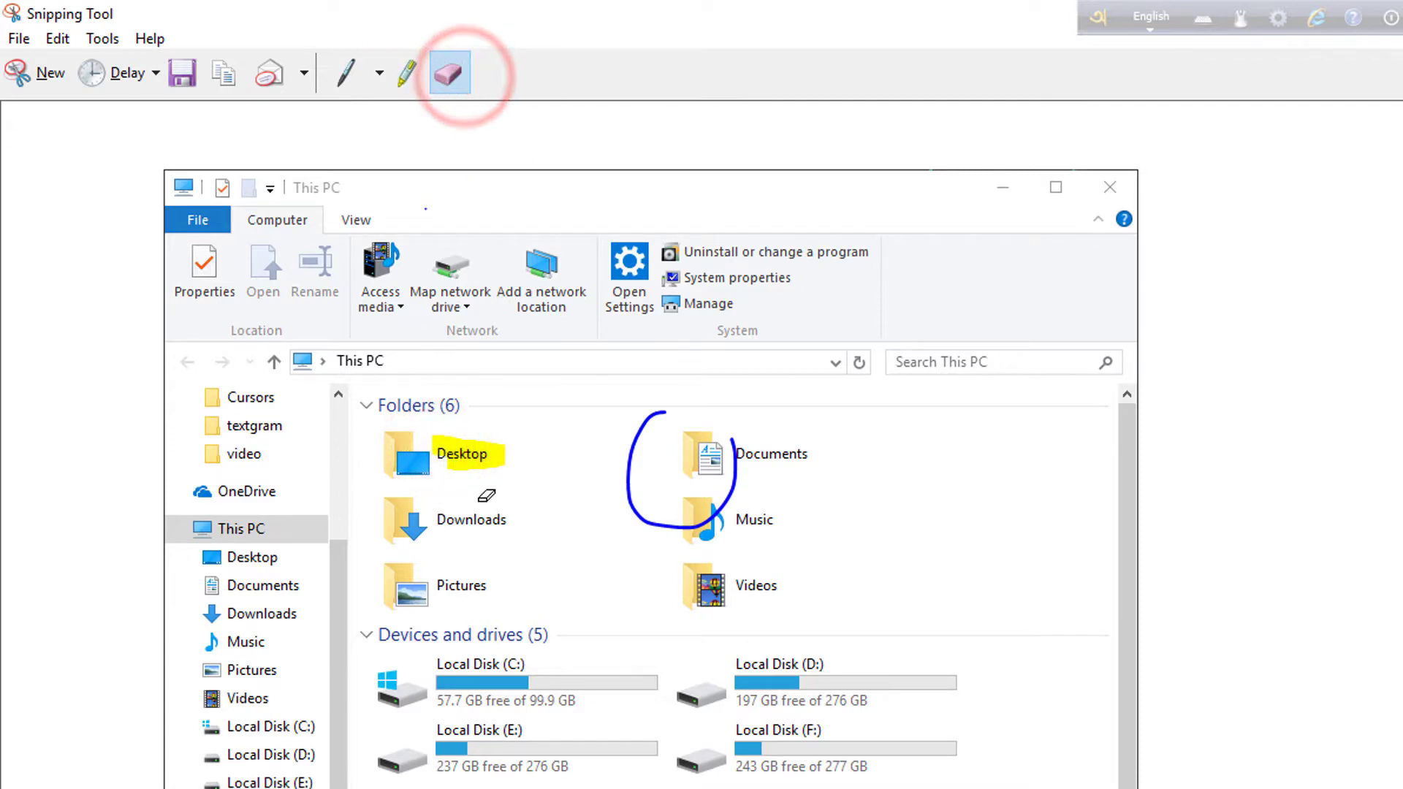
pyautogui.click(469, 462)
pyautogui.click(731, 483)
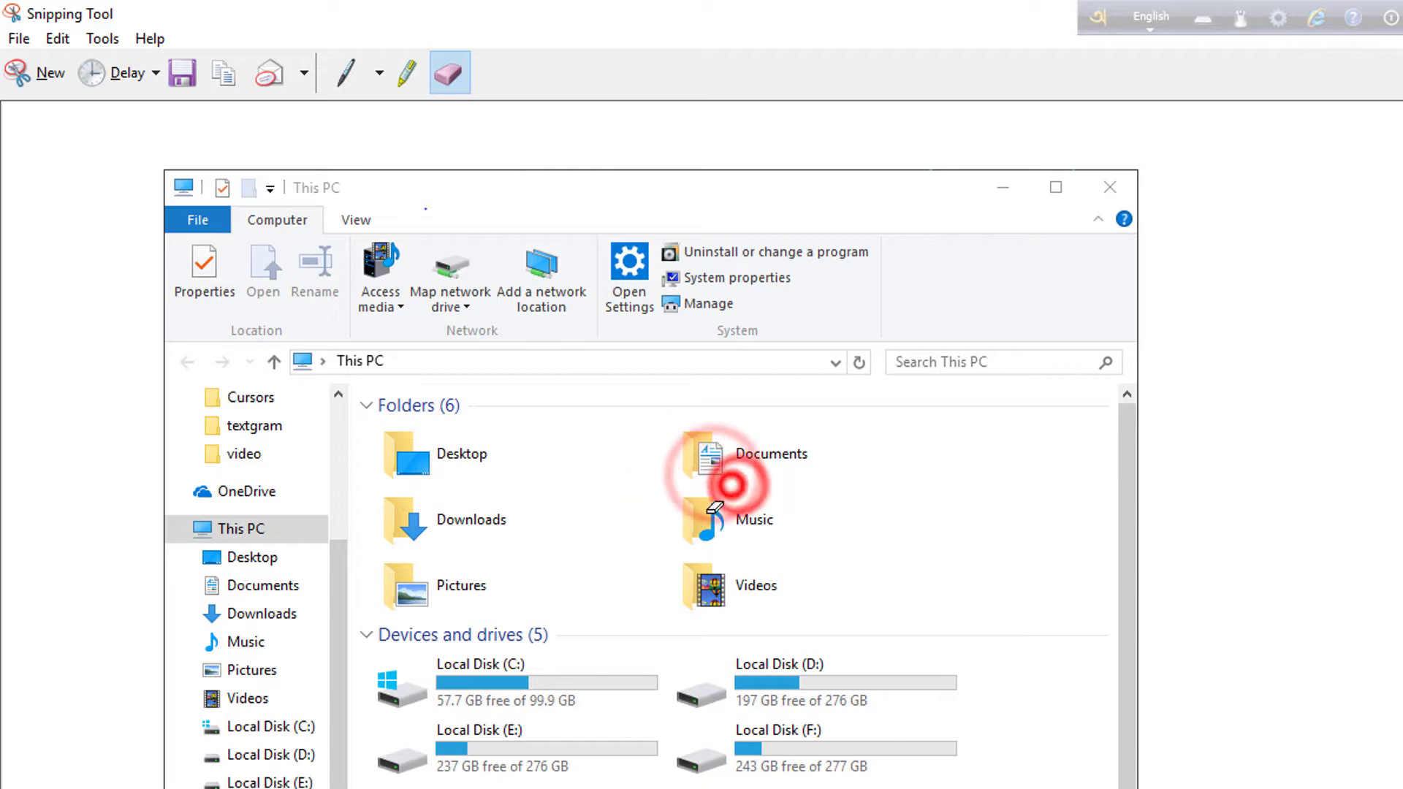
# Step: Highlight This PC in the snip's navigation pane with the Highlighter
pyautogui.click(407, 73)
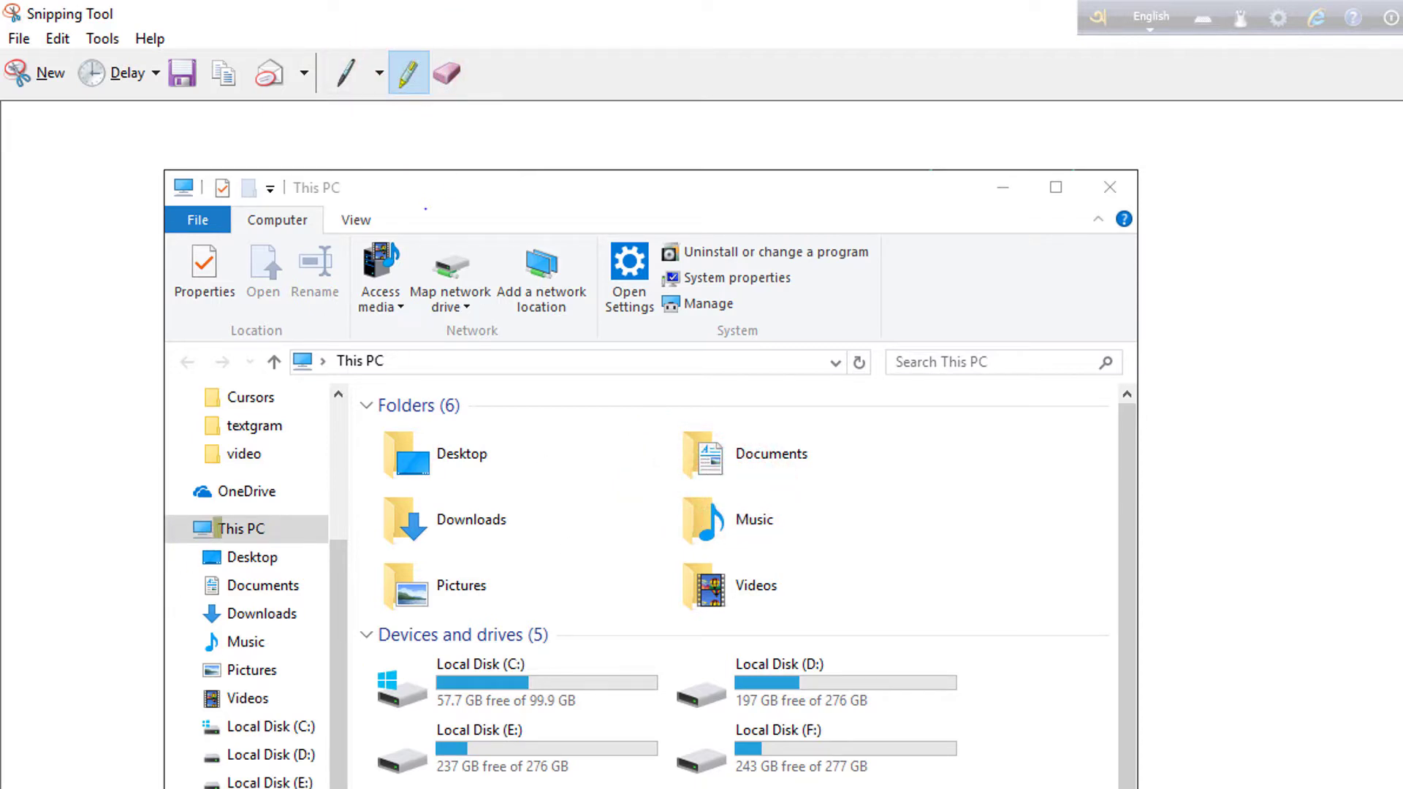
pyautogui.moveTo(219, 527); pyautogui.dragTo(276, 527)
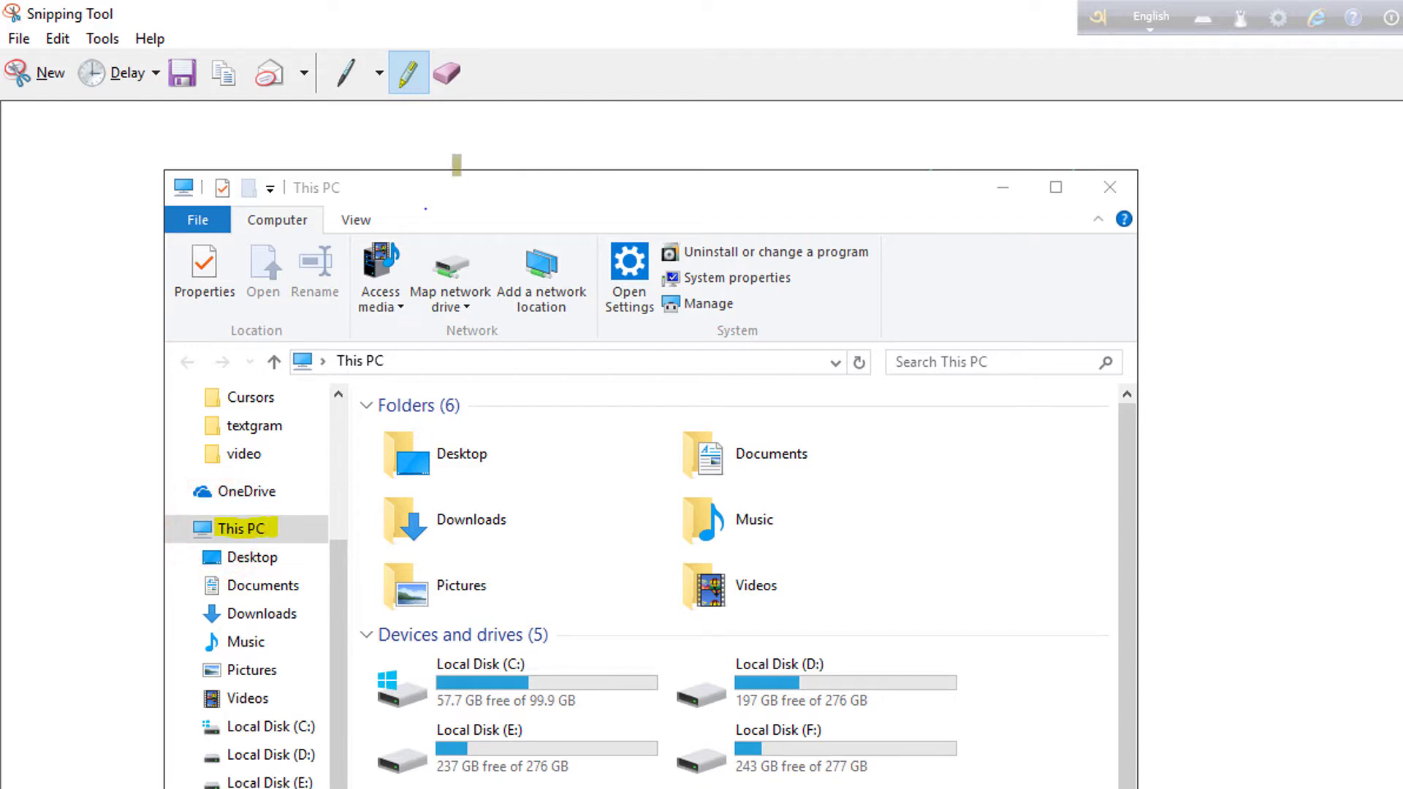
# Step: Draw a custom pen line along the Local Disk (C:) capacity bar and erase it
pyautogui.click(345, 73)
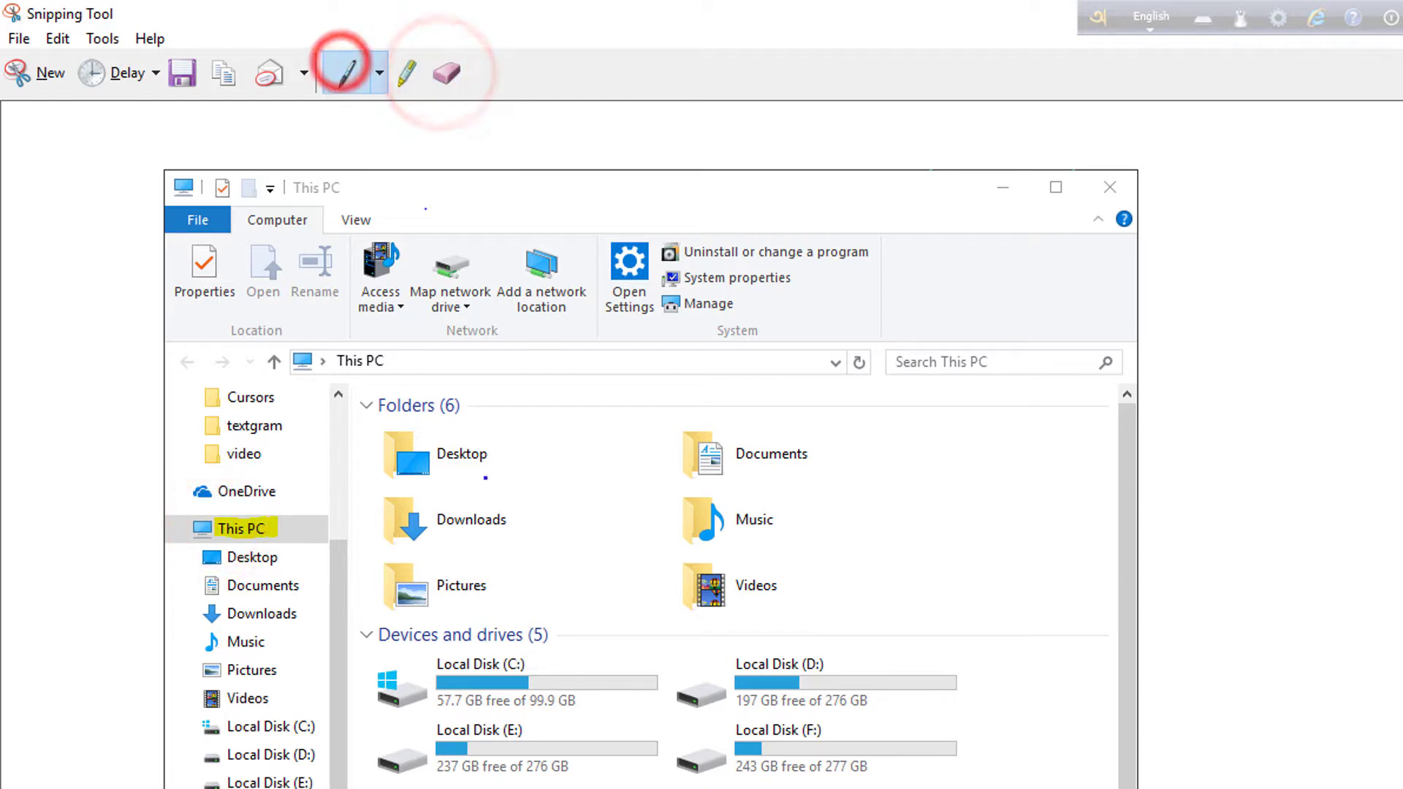
pyautogui.moveTo(447, 687)
pyautogui.mouseDown()
pyautogui.moveTo(574, 700)
pyautogui.moveTo(560, 685)
pyautogui.mouseUp()
pyautogui.click(448, 73)
pyautogui.click(451, 698)
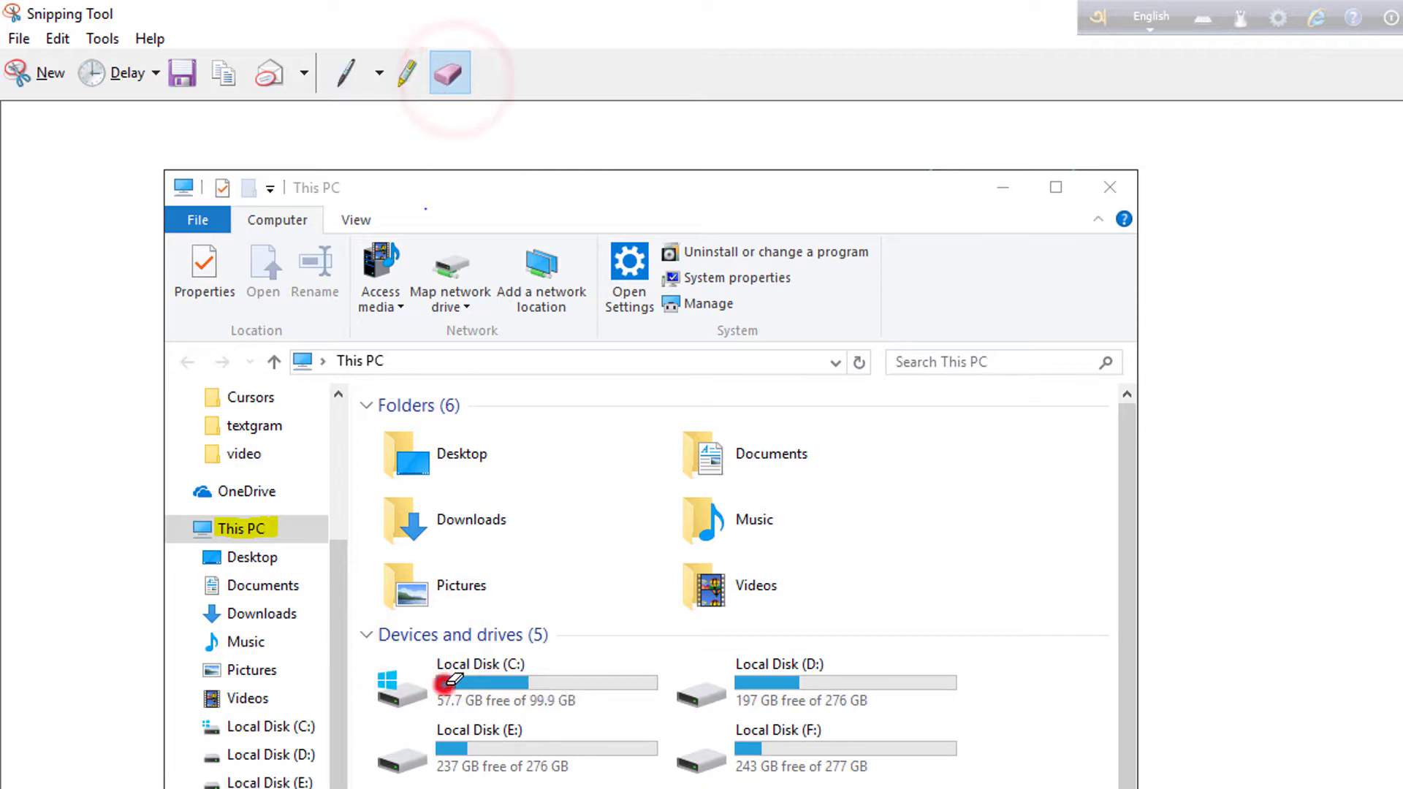
# Step: Circle the Local Disk (C:) drive icon in the snip with the red pen
pyautogui.click(380, 73)
pyautogui.click(387, 137)
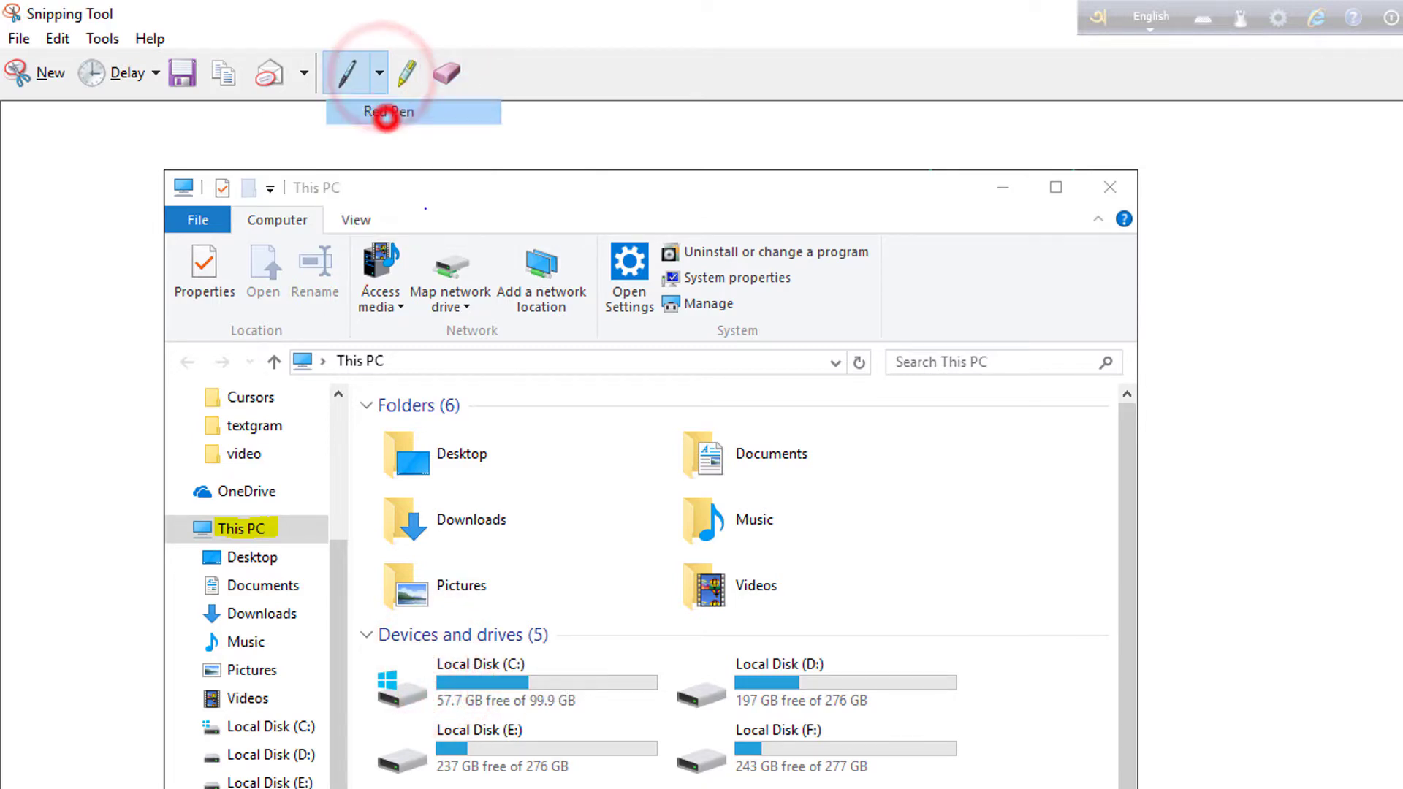
pyautogui.moveTo(359, 690)
pyautogui.mouseDown()
pyautogui.moveTo(409, 717)
pyautogui.moveTo(433, 674)
pyautogui.mouseUp()
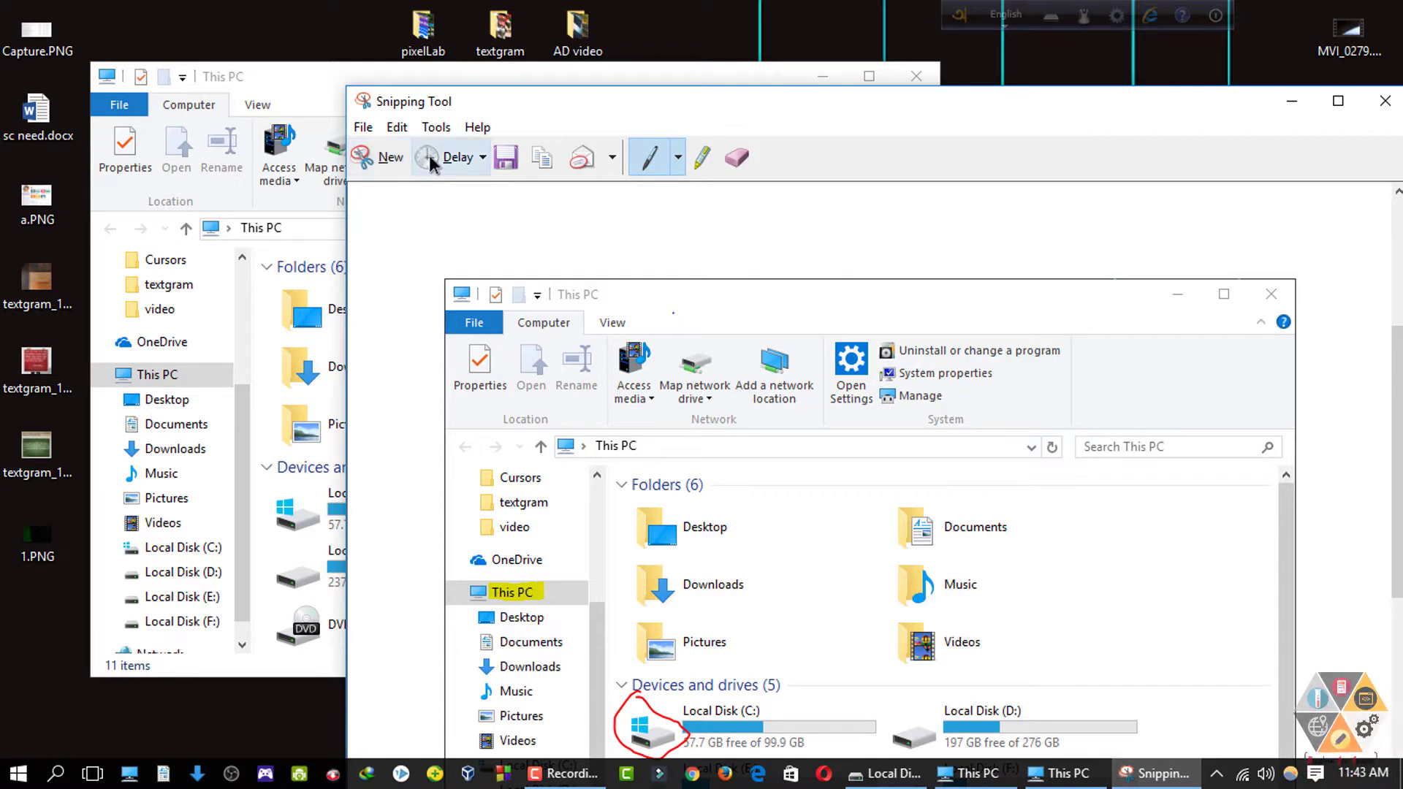
# Step: Start saving the annotated snip, browse the available folders including Downloads, and choose Desktop as the save location
pyautogui.click(361, 130)
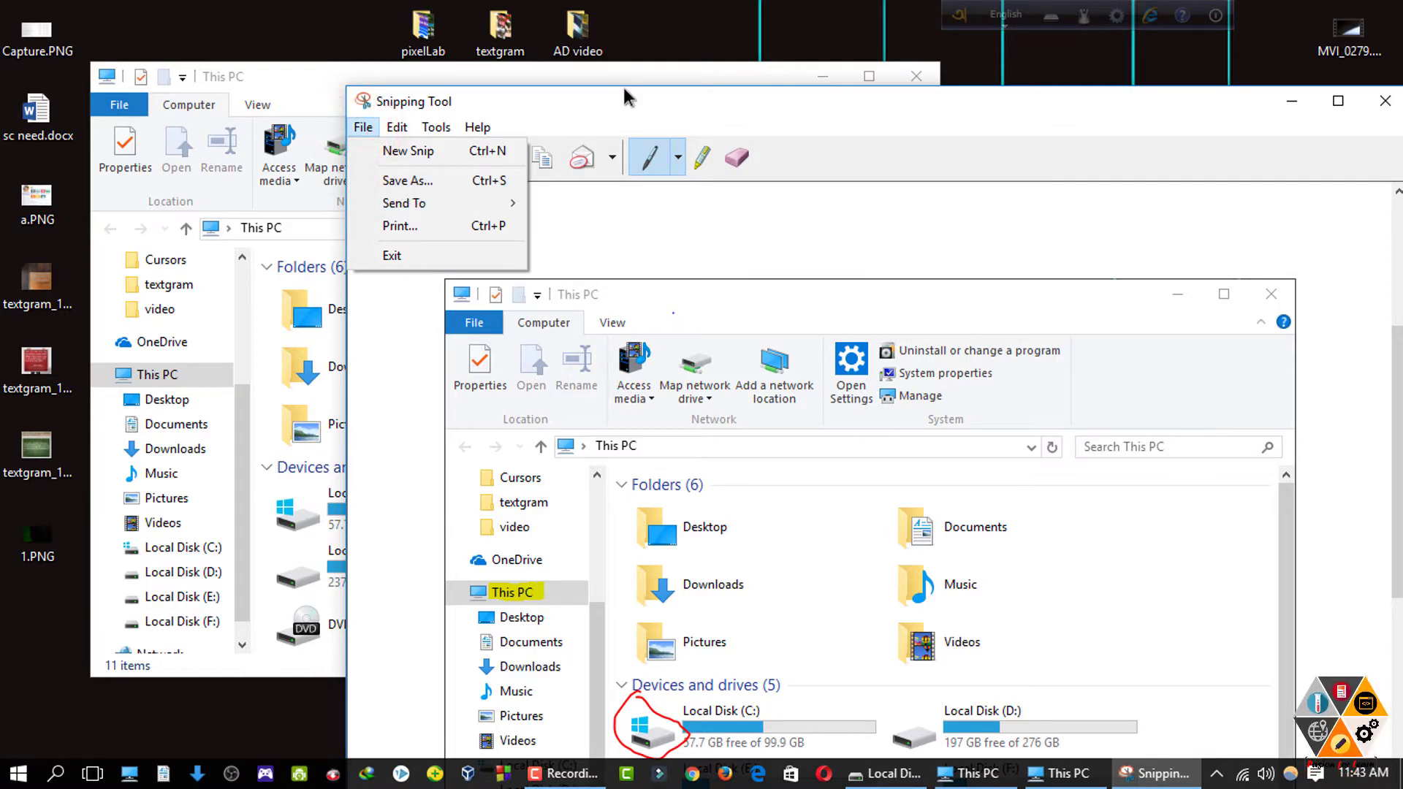
pyautogui.click(623, 86)
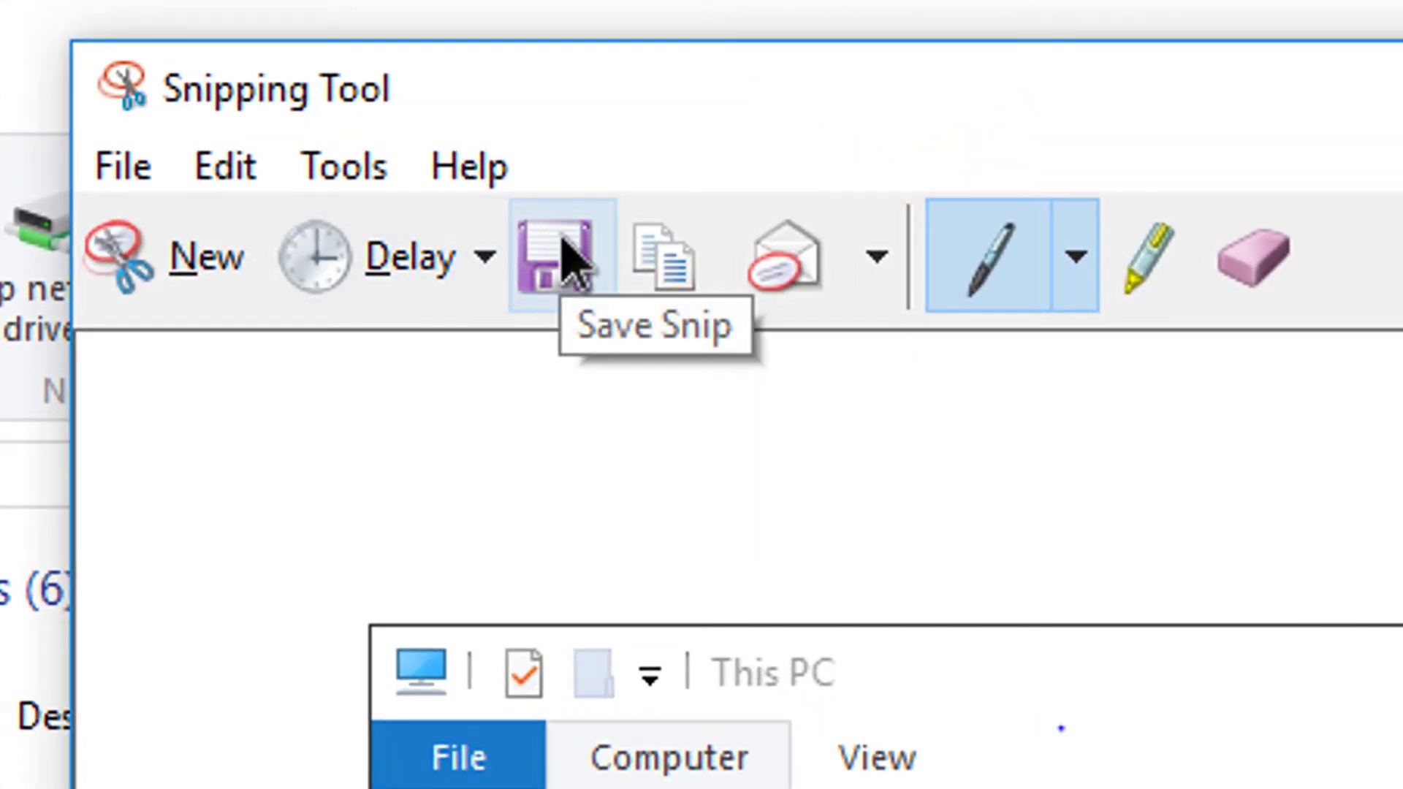
pyautogui.click(532, 202)
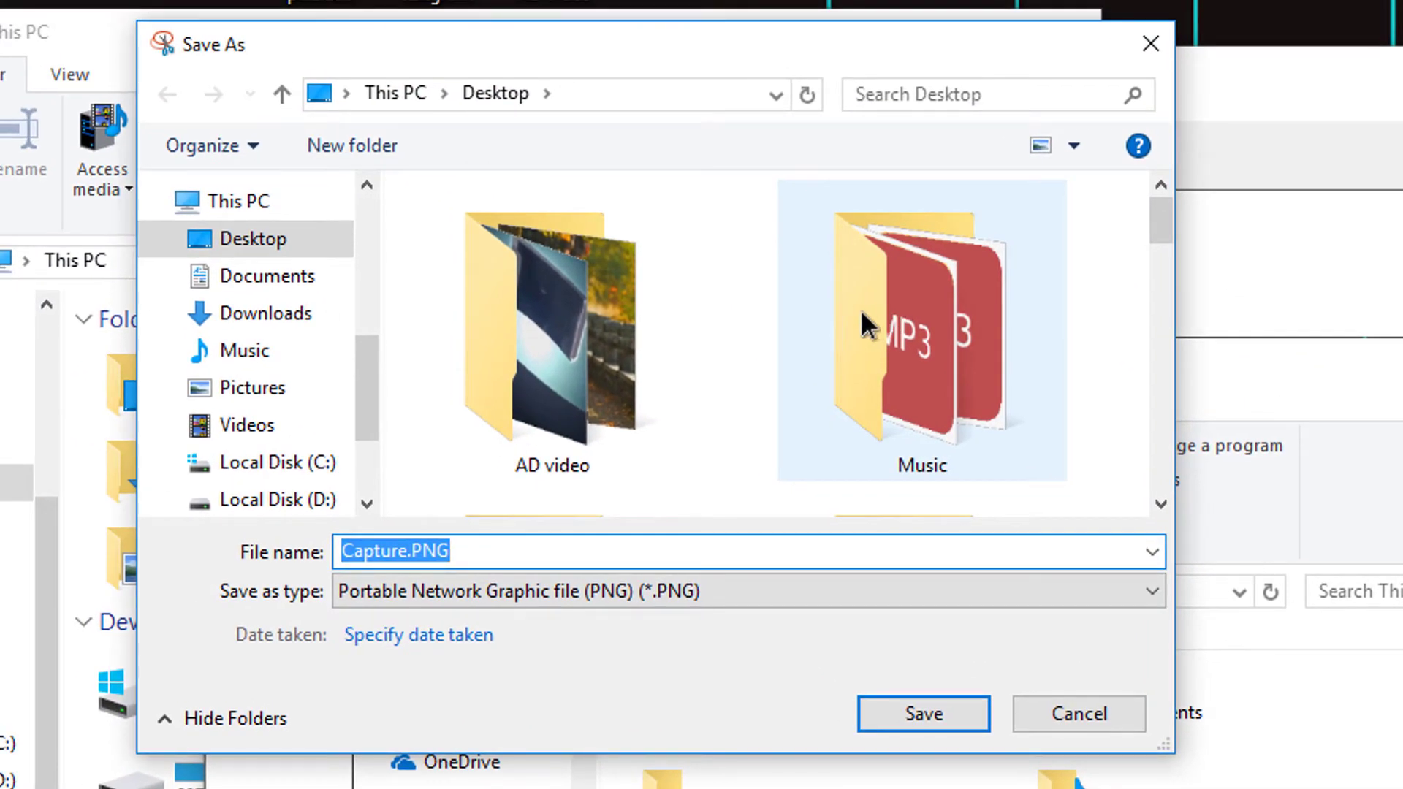
pyautogui.keyDown('ctrl'); pyautogui.scroll(-5, 841, 311); pyautogui.keyUp('ctrl')
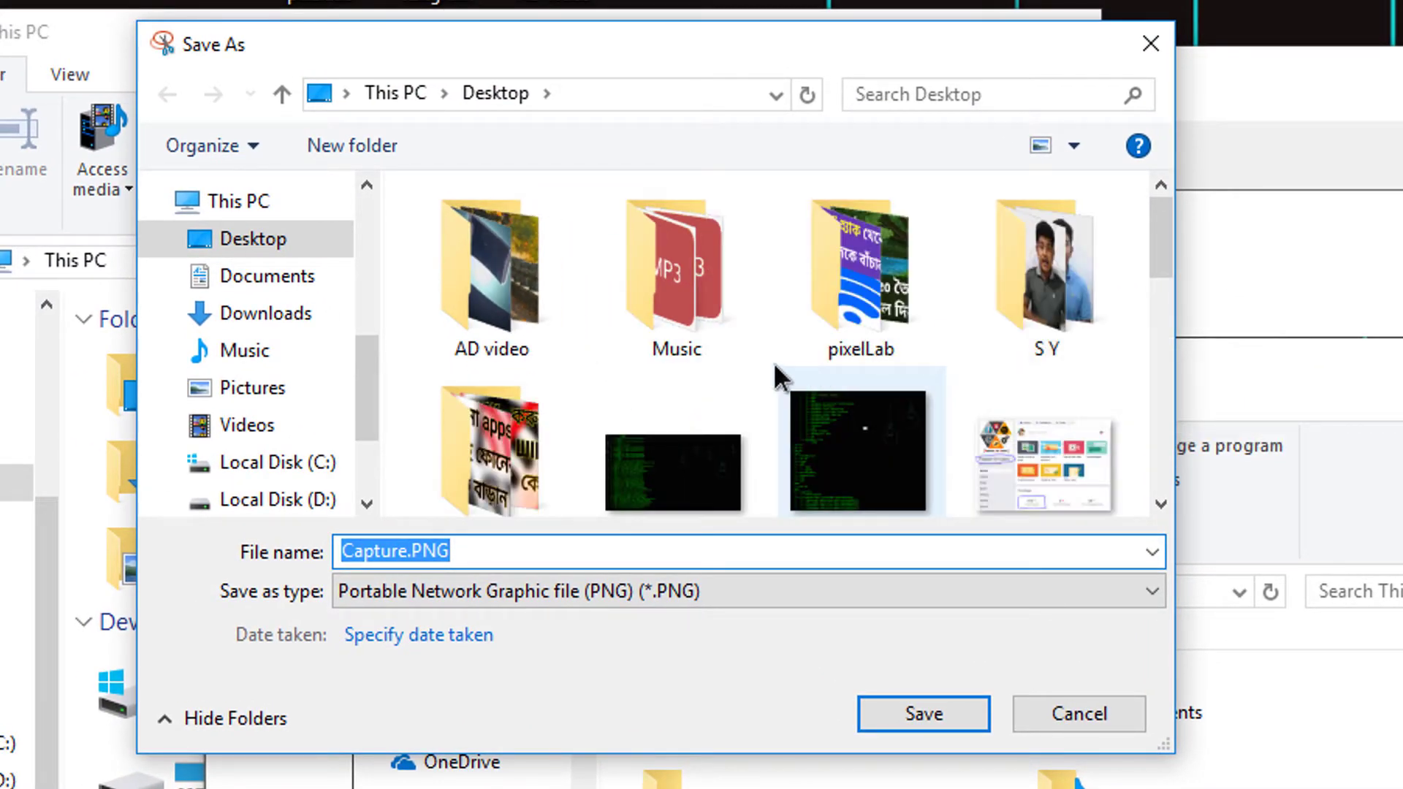
pyautogui.scroll(-5, 775, 372)
pyautogui.click(242, 239)
pyautogui.click(270, 311)
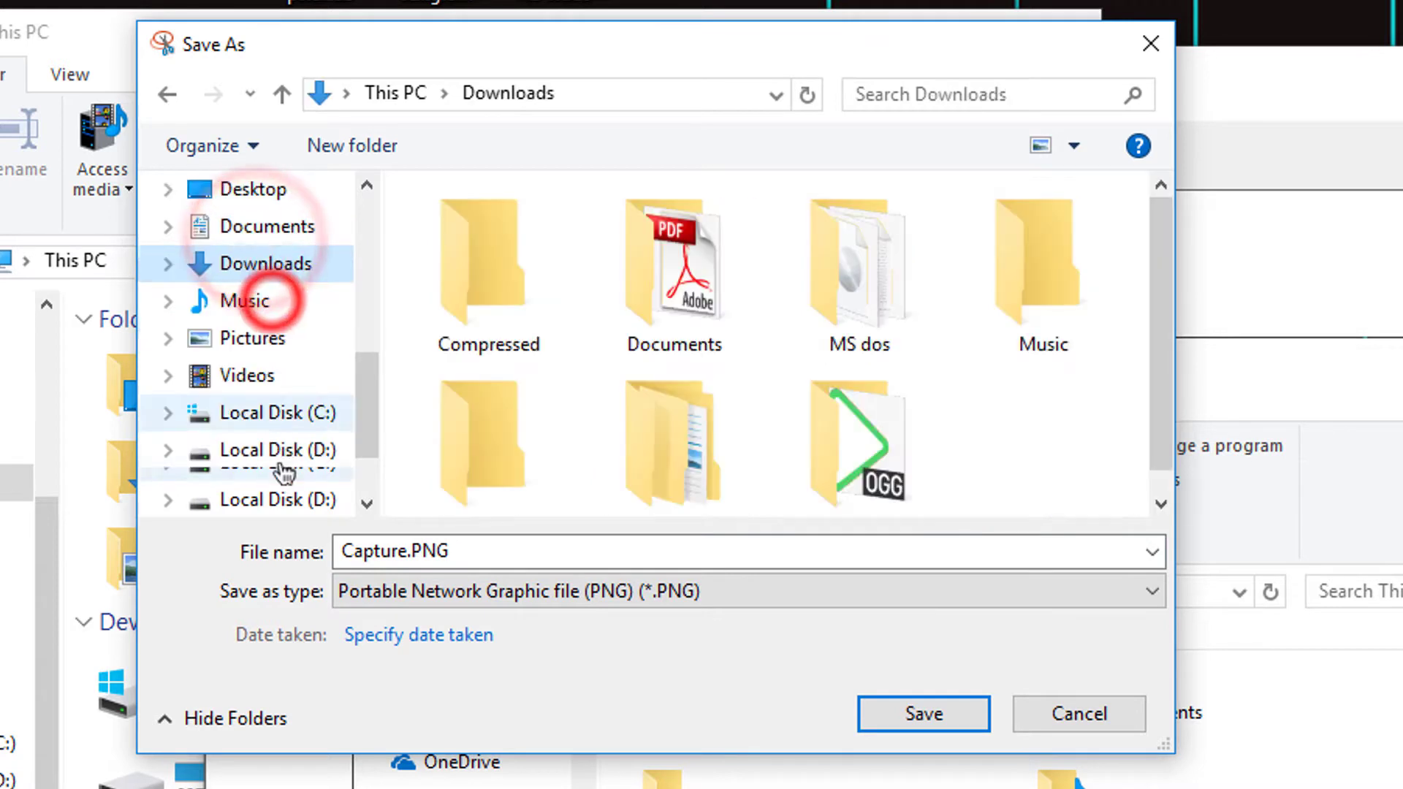
pyautogui.scroll(-1, 285, 474)
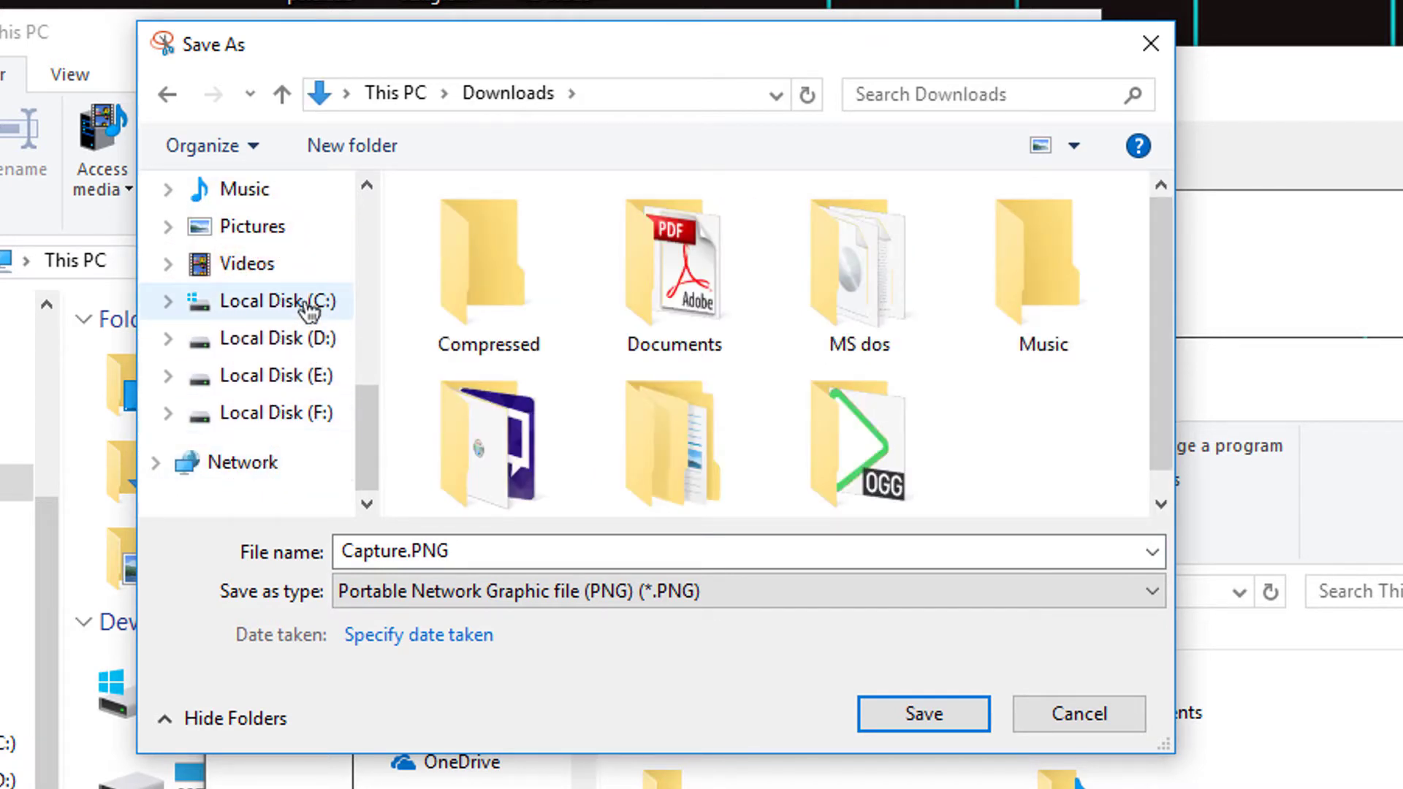
pyautogui.scroll(2, 304, 252)
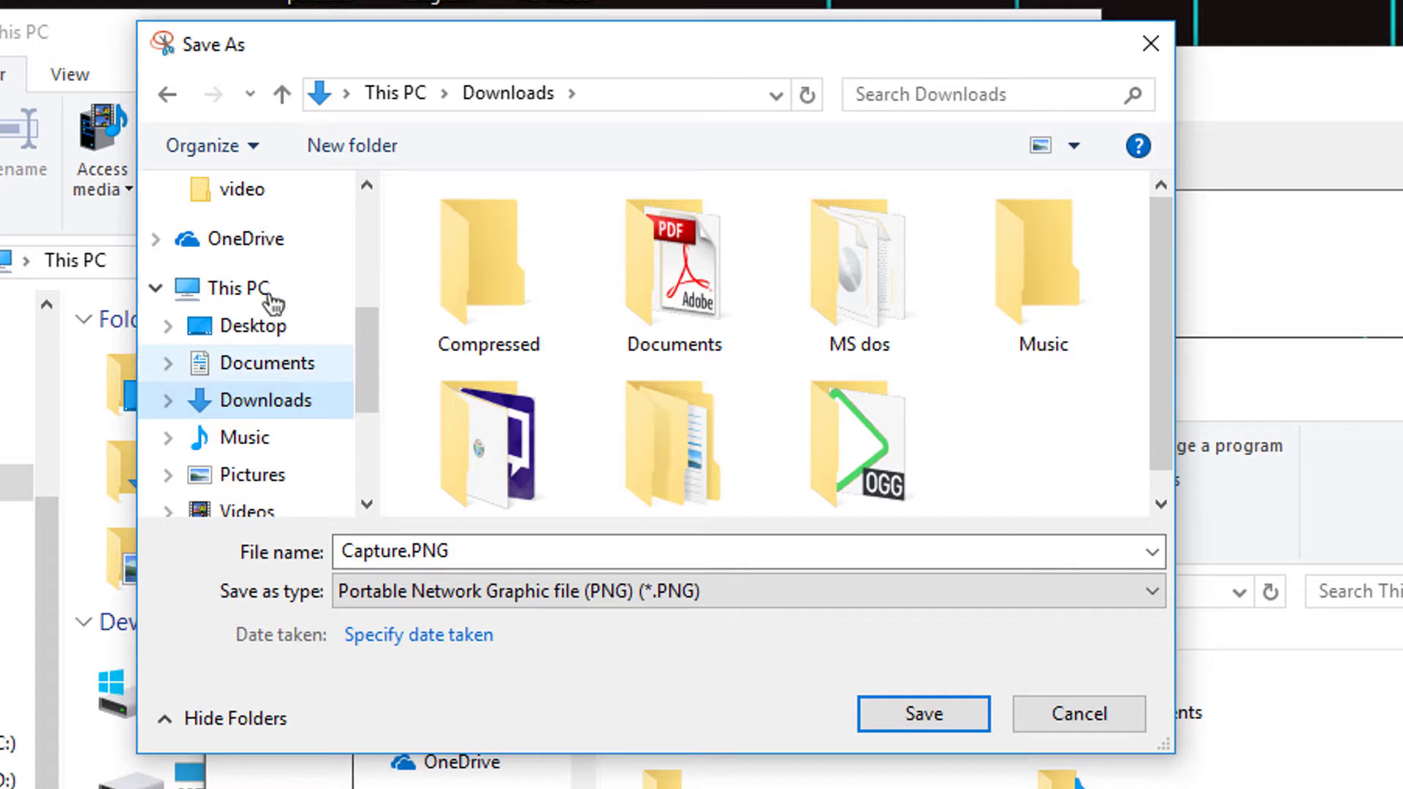
pyautogui.click(240, 325)
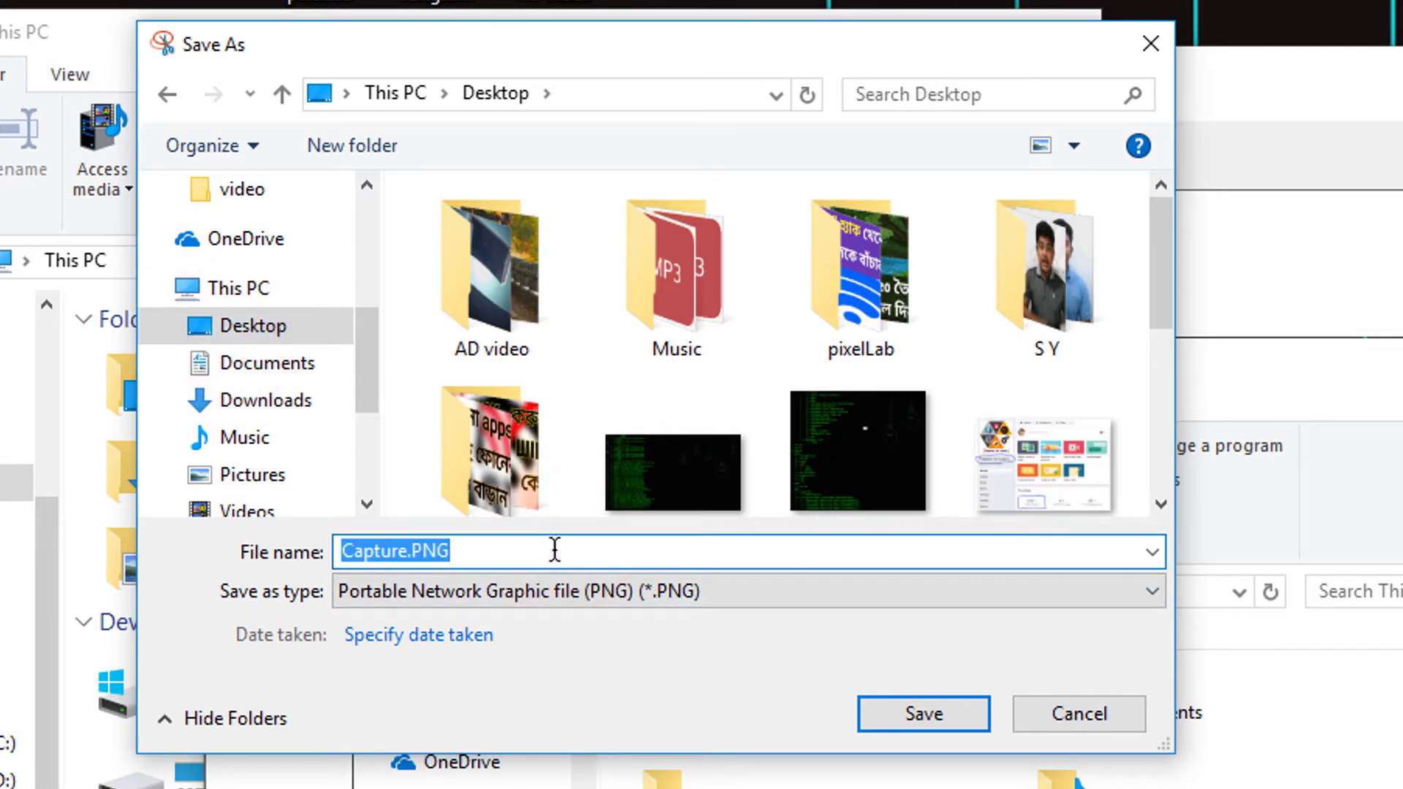
# Step: Name the annotated snip "snip", review the available file types, and save it to the Desktop as a PNG file
pyautogui.write('snip')
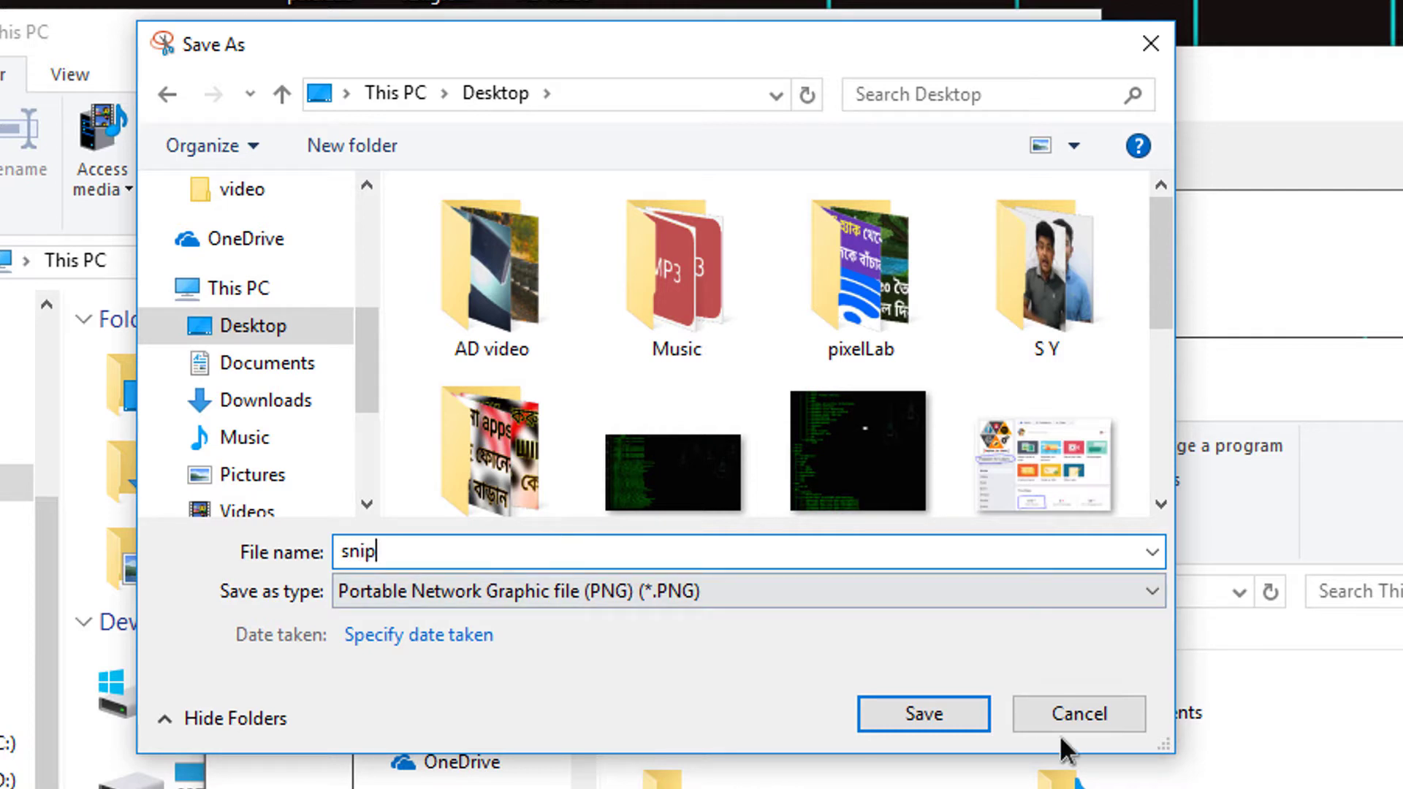
pyautogui.click(441, 589)
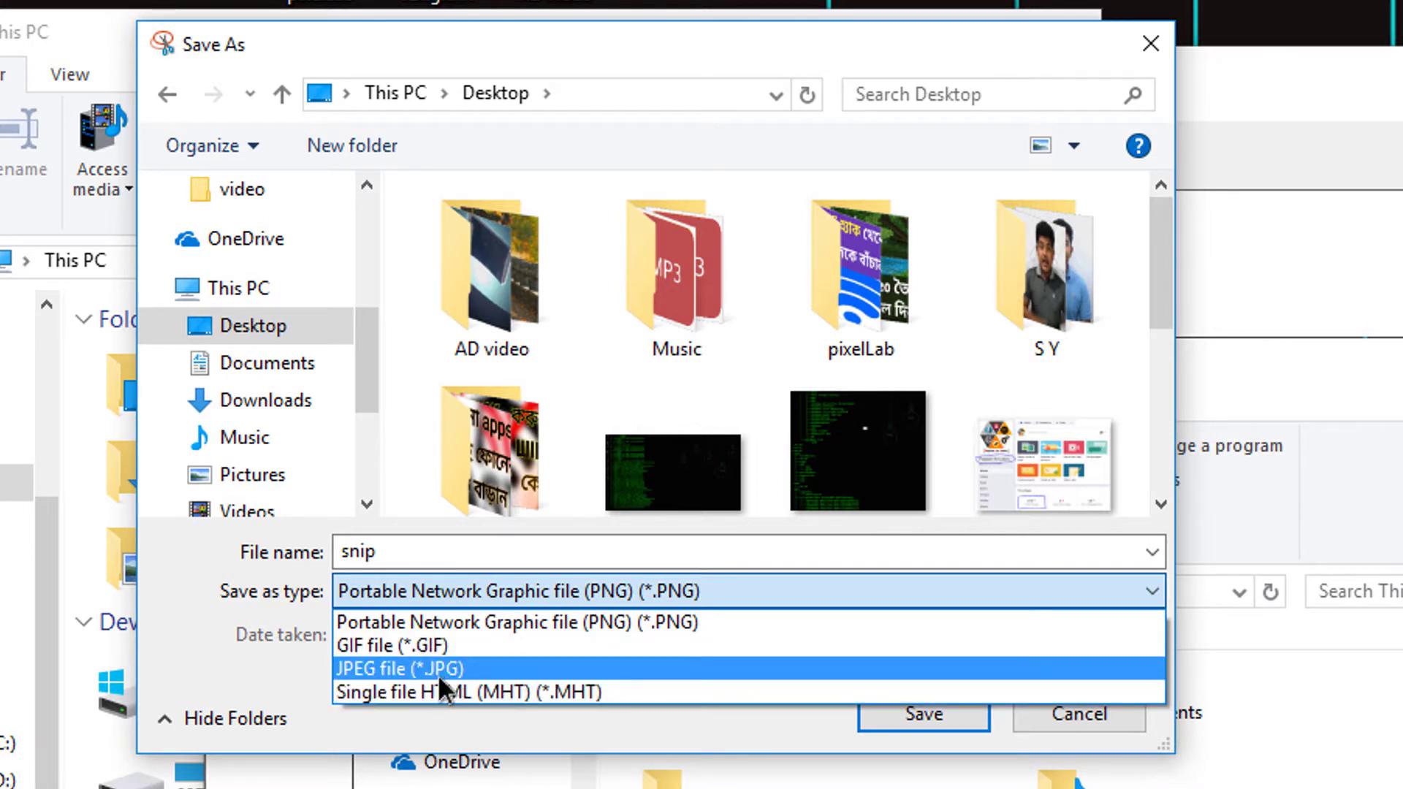
pyautogui.click(419, 553)
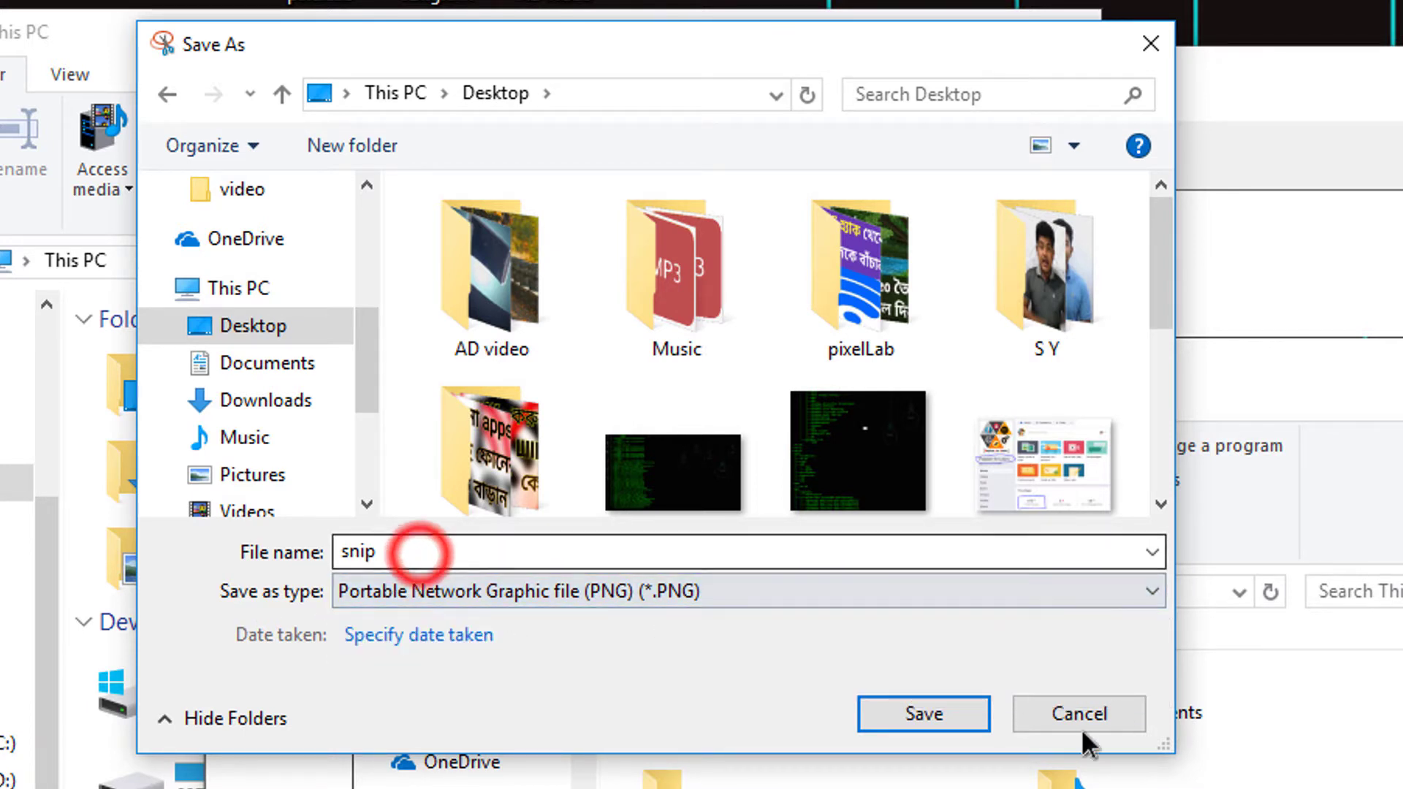
pyautogui.click(922, 700)
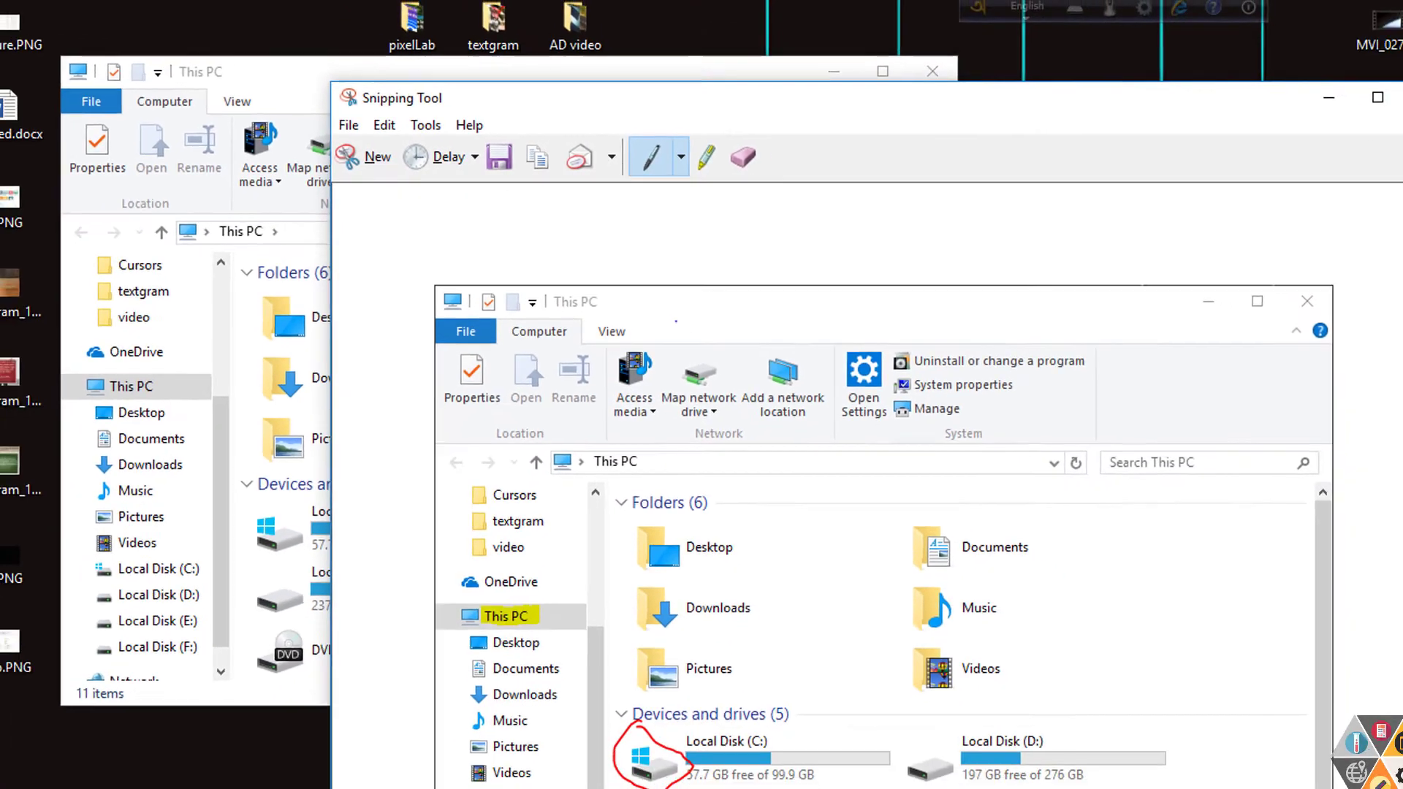
# Step: Close the Snipping Tool and the This PC window, and move snip.PNG to an empty area near the middle of the desktop
pyautogui.click(1366, 109)
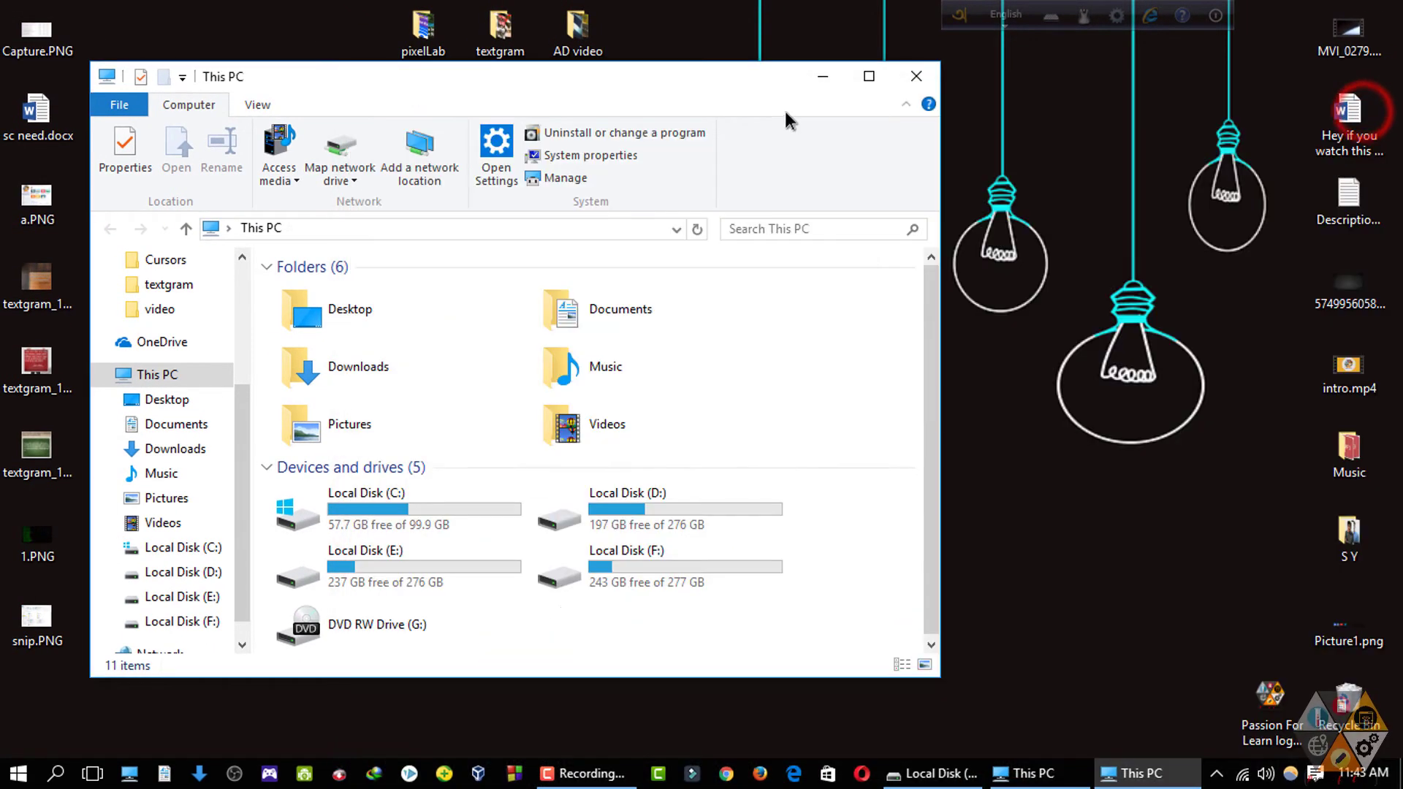
pyautogui.click(917, 76)
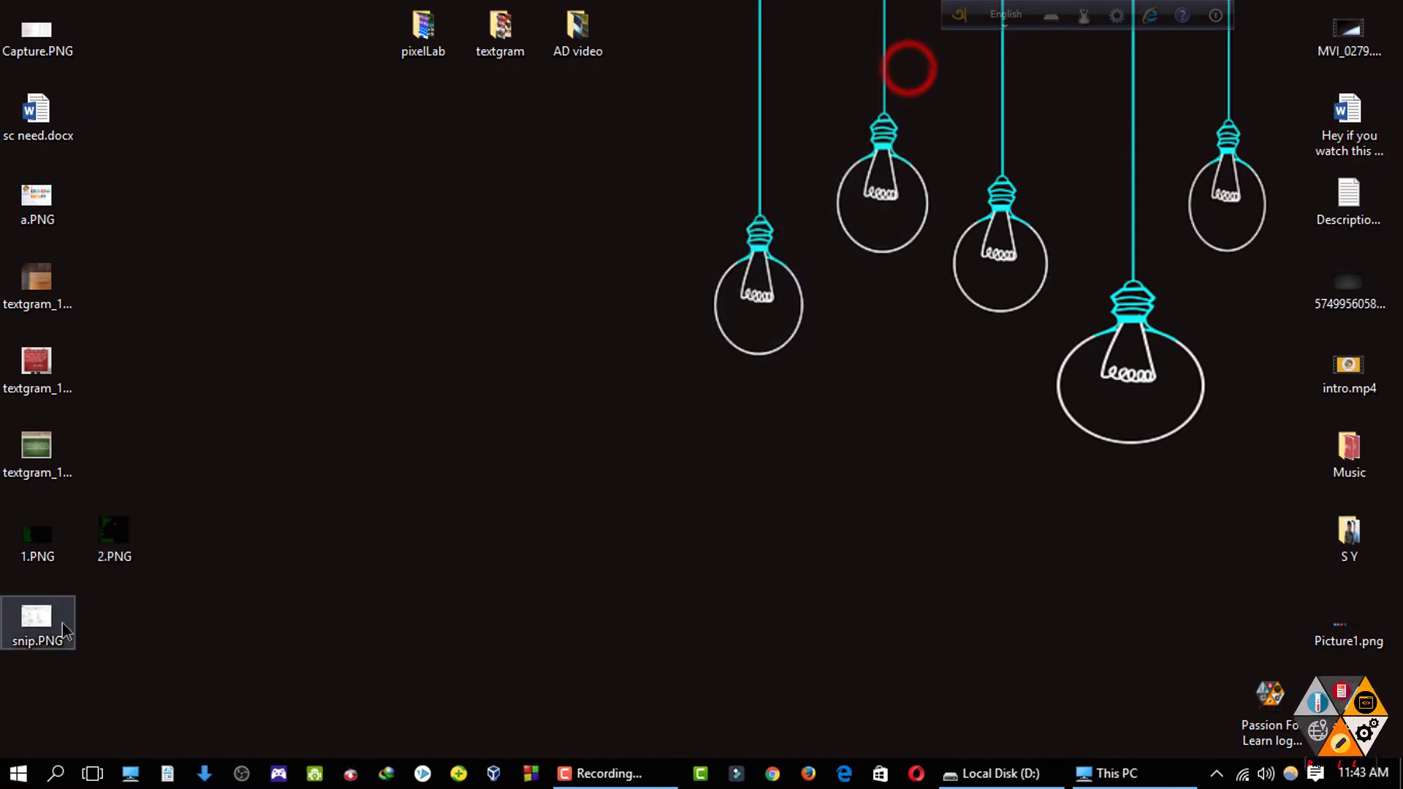
pyautogui.moveTo(62, 621); pyautogui.dragTo(526, 387)
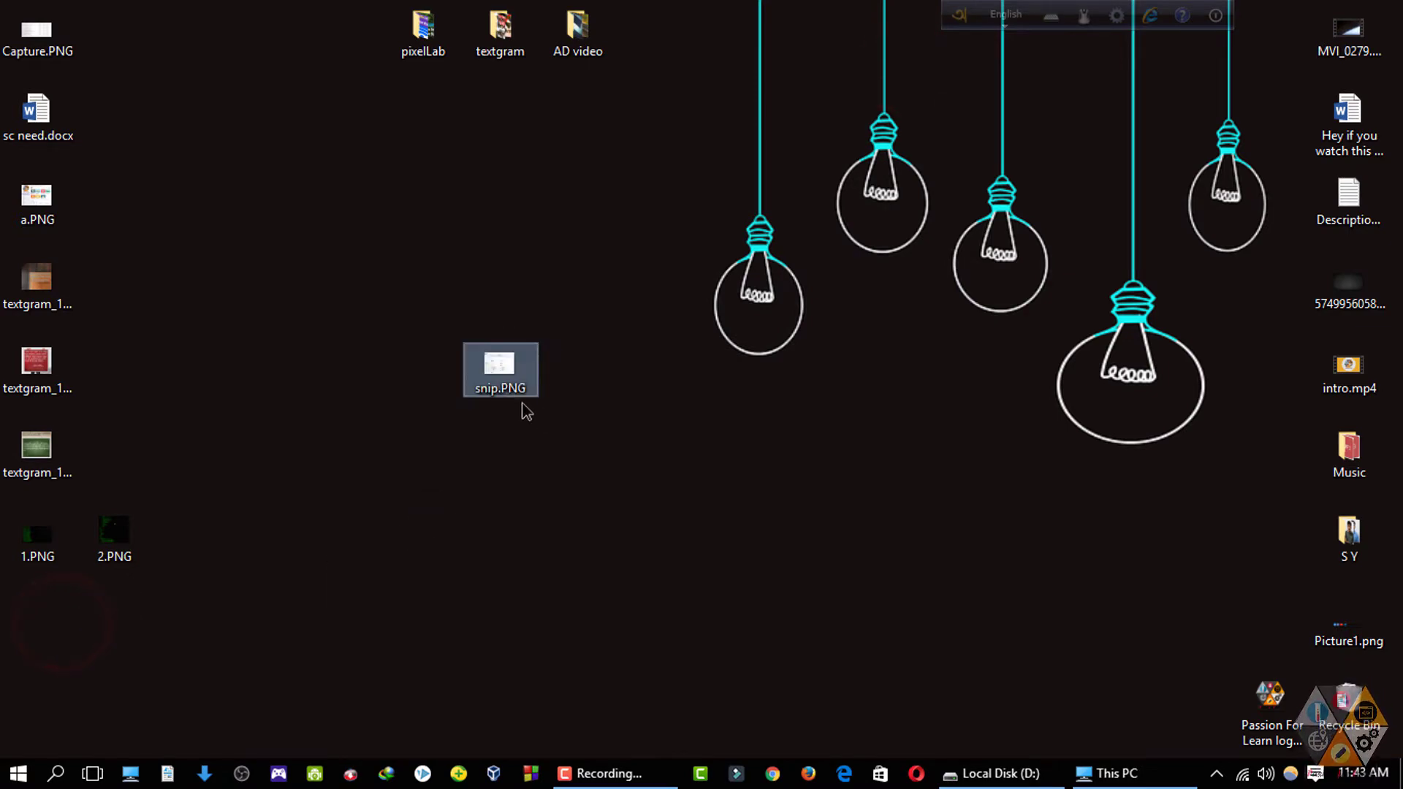
# Step: Open snip.PNG in Picasa Photo Viewer, examine the highlighted This PC entry and the circled drive icon up close, and close the viewer
pyautogui.doubleClick(485, 366)
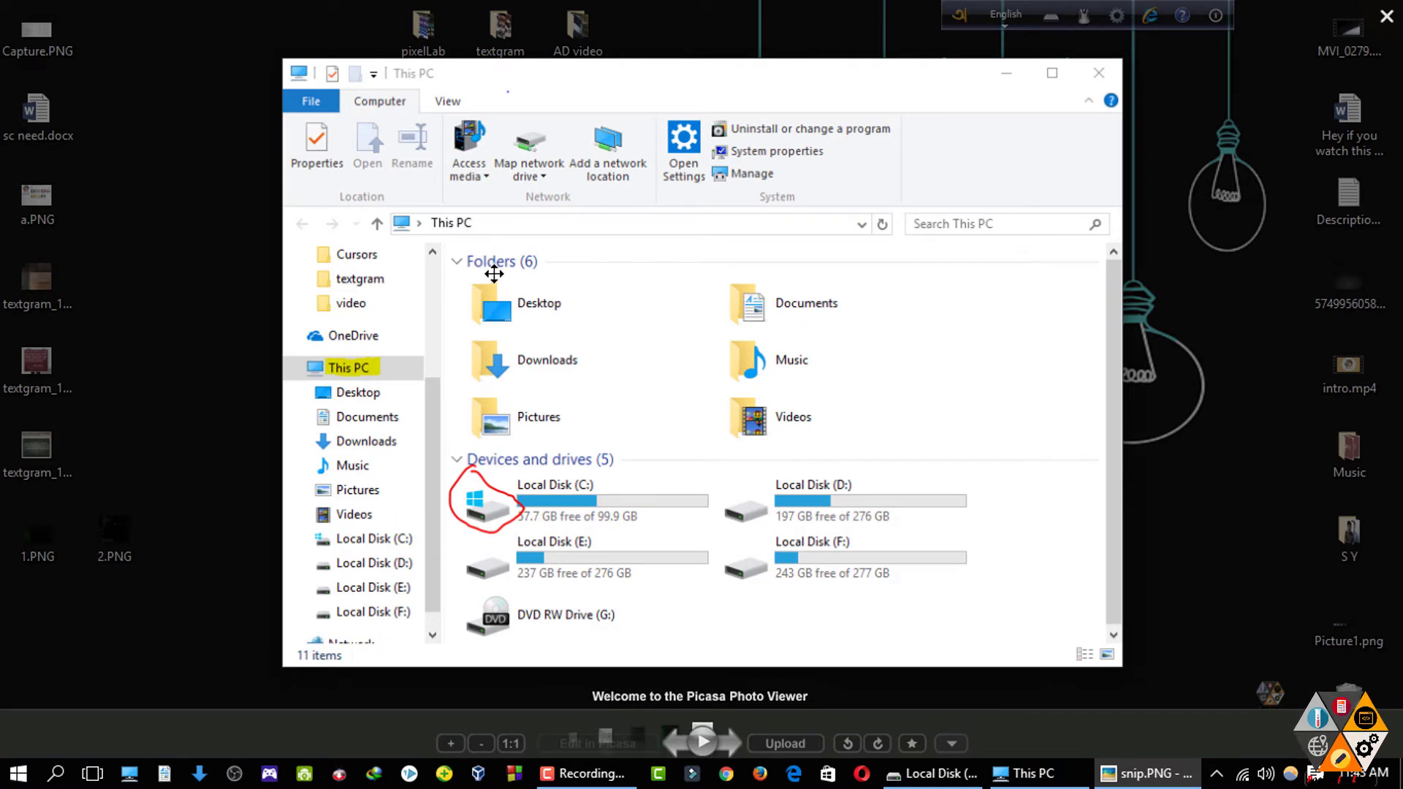
pyautogui.scroll(-2, 512, 307)
pyautogui.scroll(4, 555, 371)
pyautogui.scroll(-1, 555, 370)
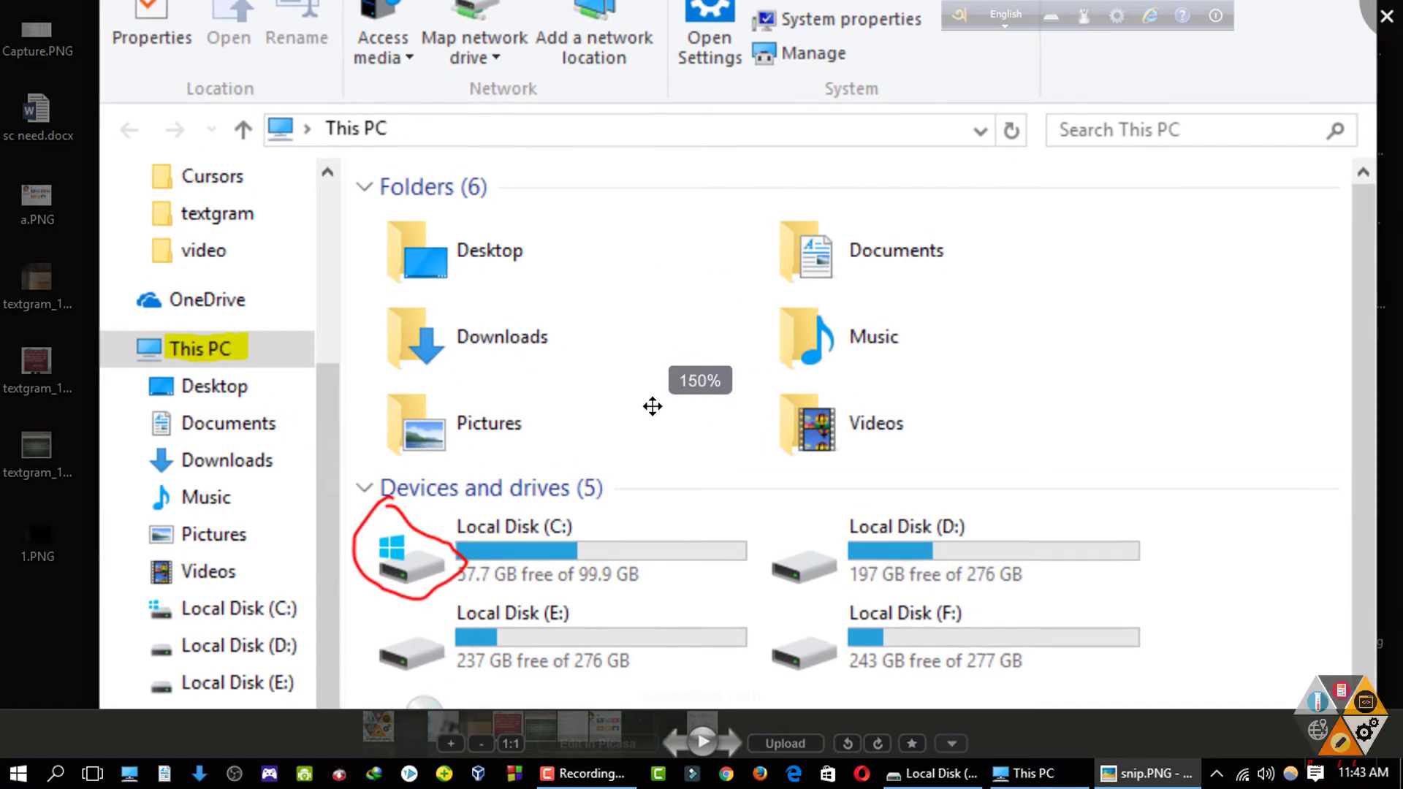
pyautogui.scroll(2, 650, 395)
pyautogui.click(648, 375)
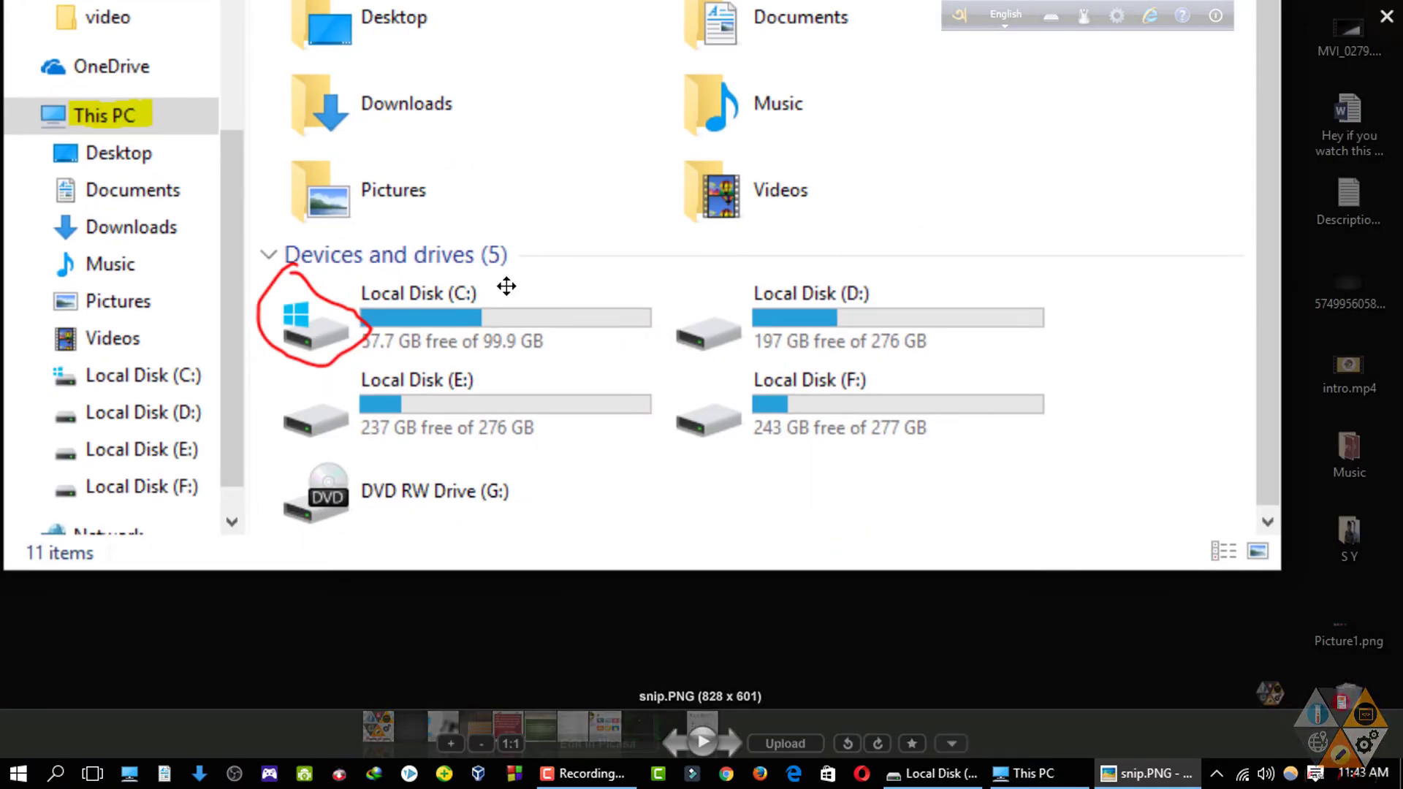
pyautogui.scroll(-3, 542, 185)
pyautogui.moveTo(539, 165); pyautogui.dragTo(628, 245)
pyautogui.scroll(8, 627, 245)
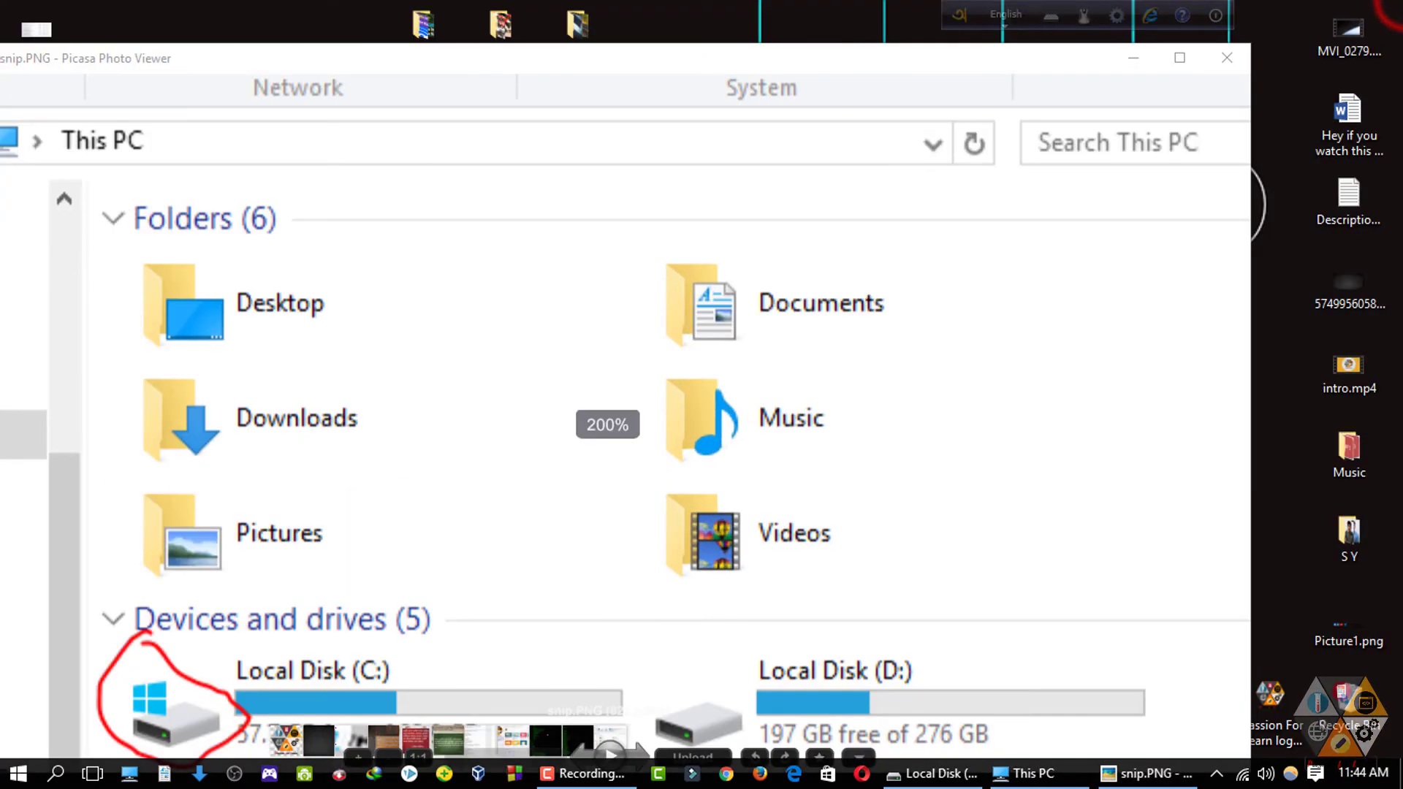
pyautogui.click(1228, 58)
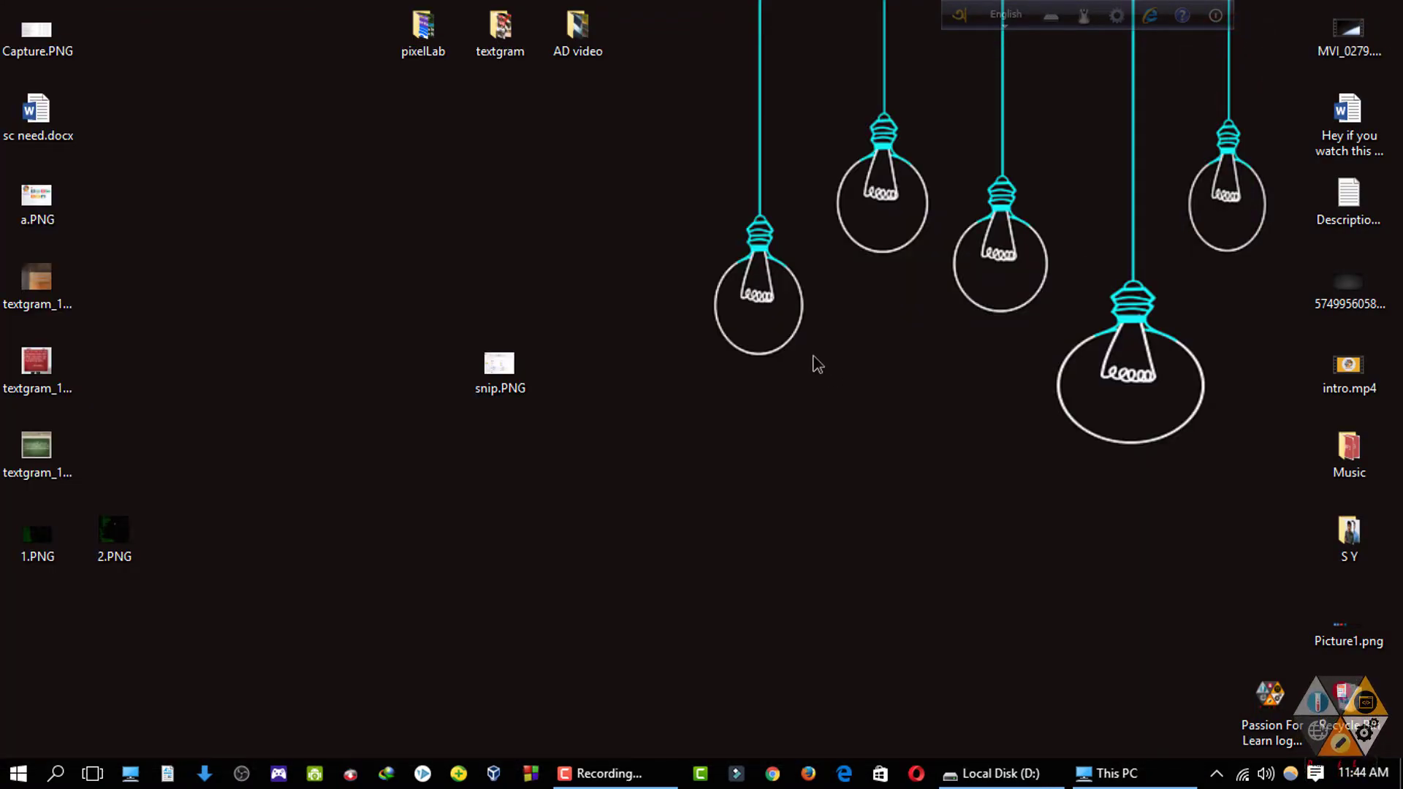